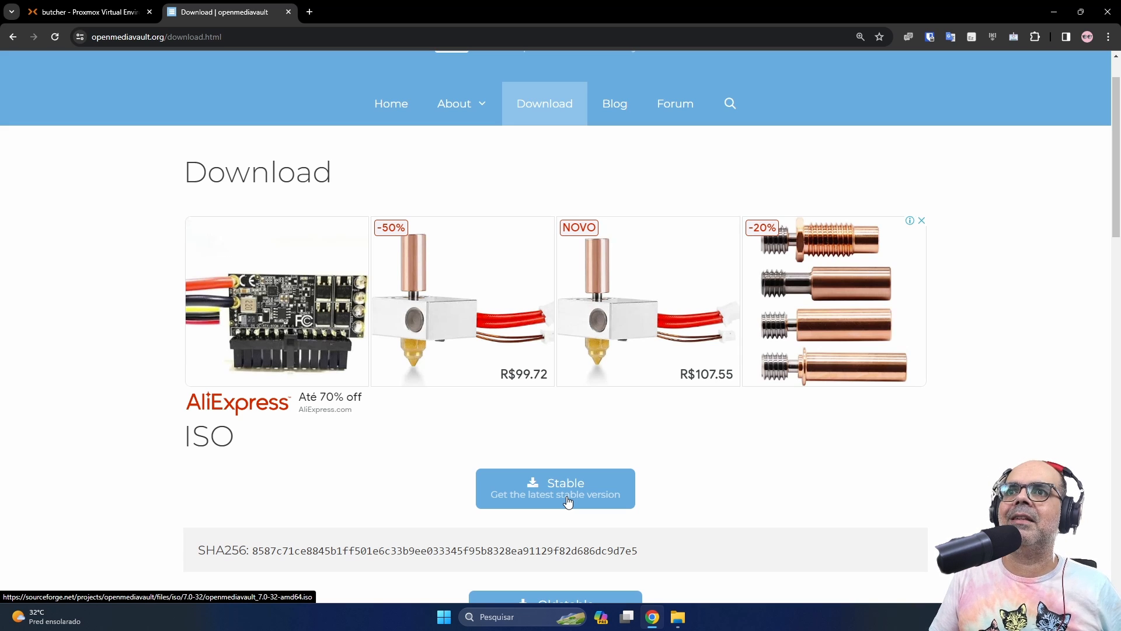
# Load debian.org in a new tab, cancel the Baixar download's save dialog, and return to Proxmox
pyautogui.click(309, 11)
pyautogui.write('de')
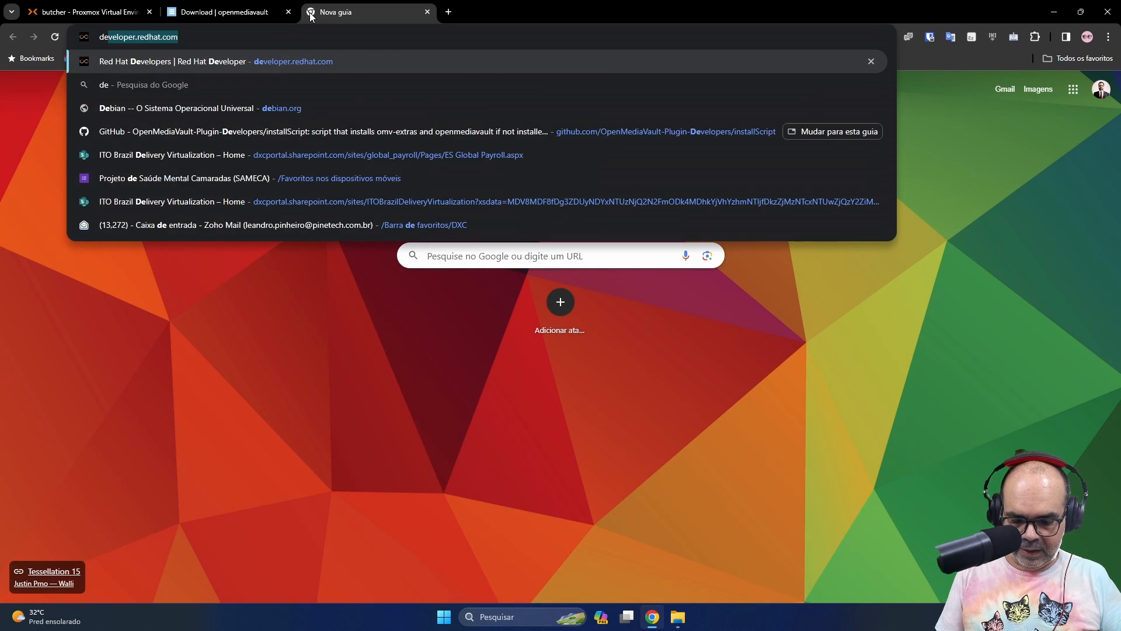
pyautogui.write('bian.org')
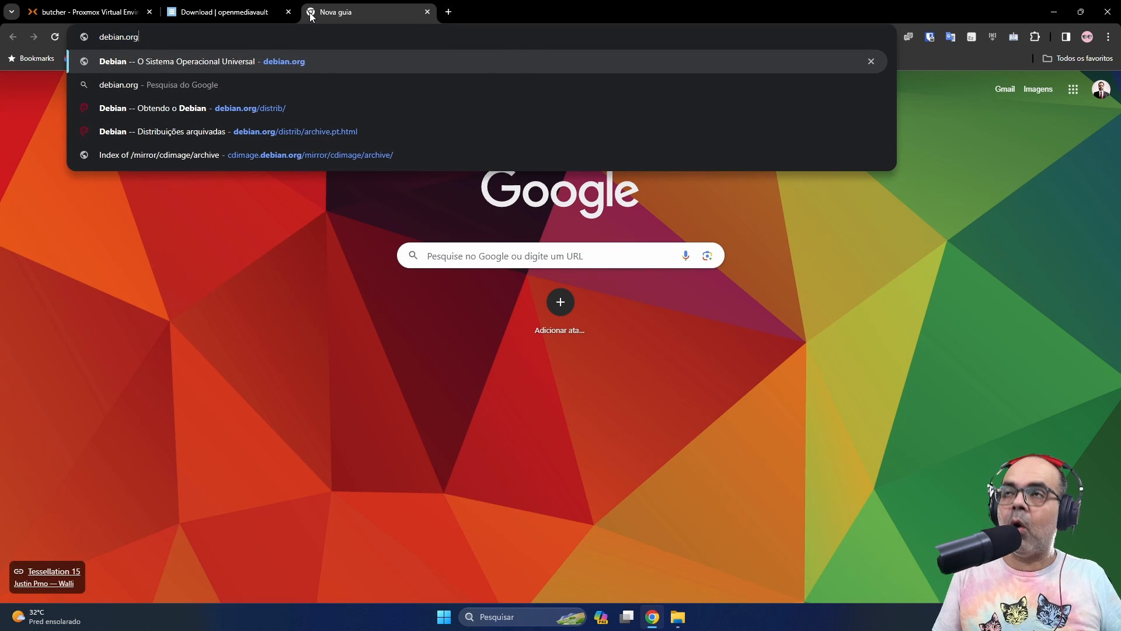
pyautogui.press('Return')
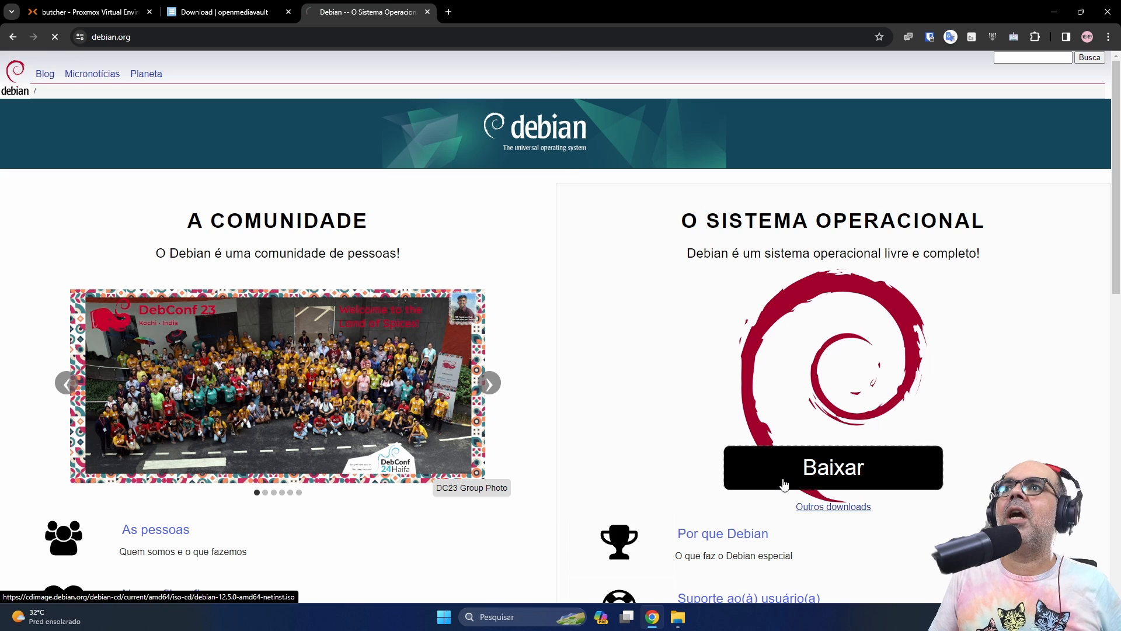
pyautogui.click(784, 486)
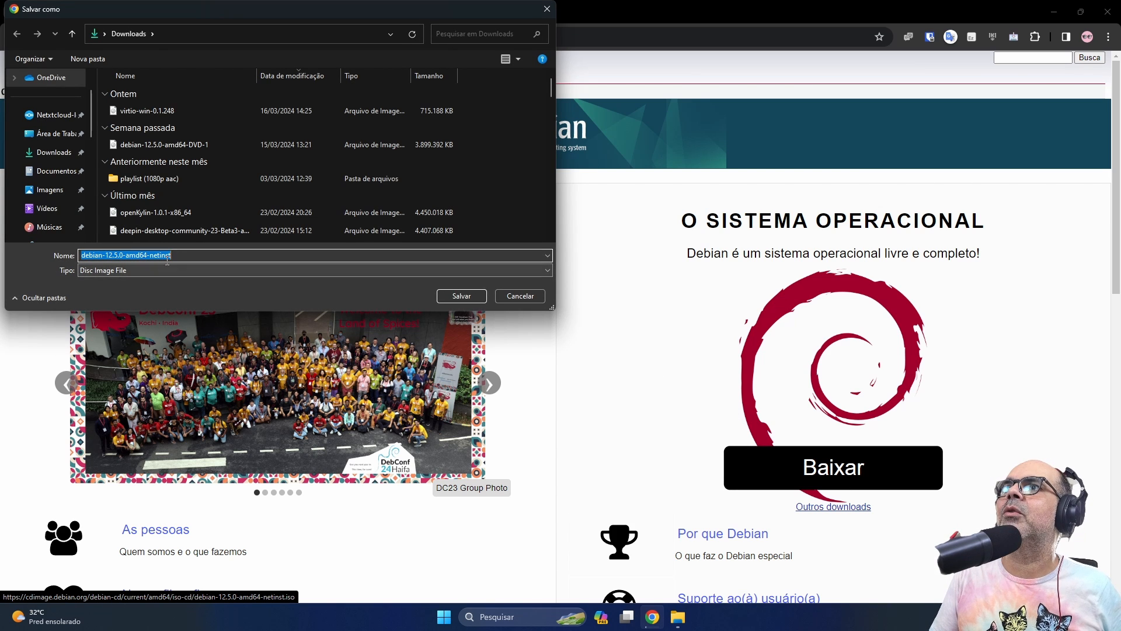
pyautogui.click(520, 296)
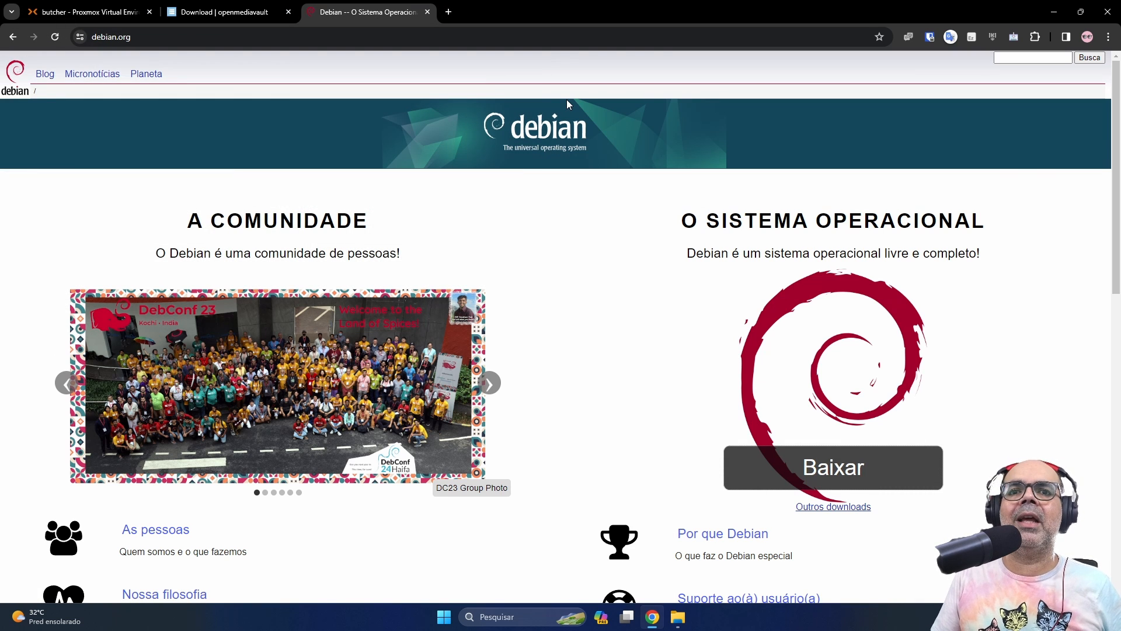
pyautogui.click(89, 10)
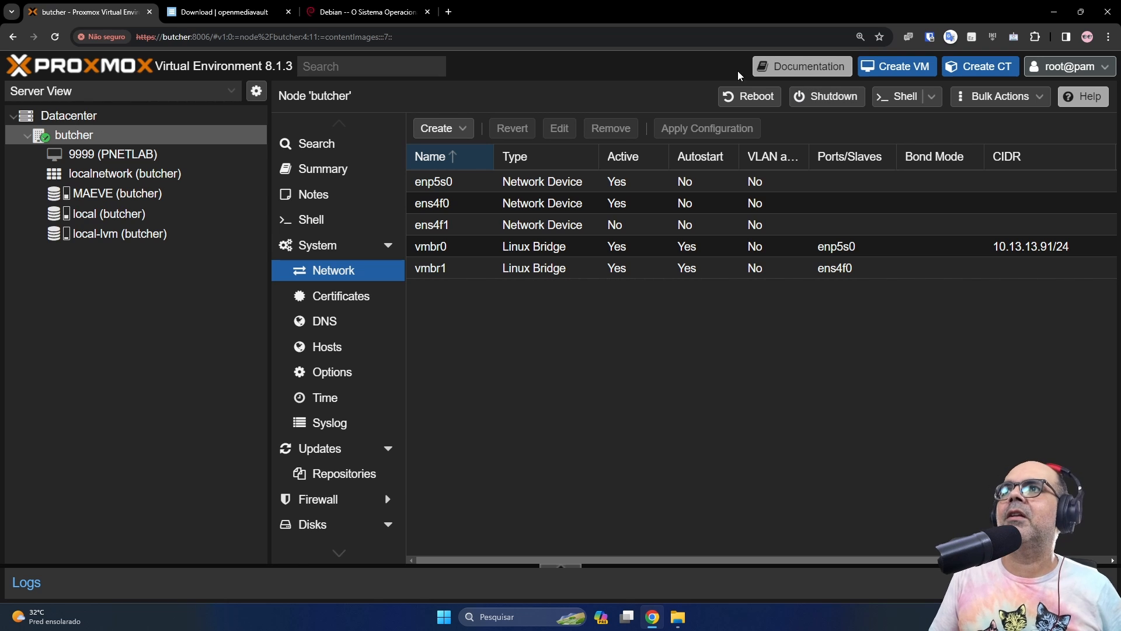
# Start a new VM on node butcher named OMV7-DEB using the Debian 12.5 netinst ISO
pyautogui.rightClick(123, 138)
pyautogui.click(149, 169)
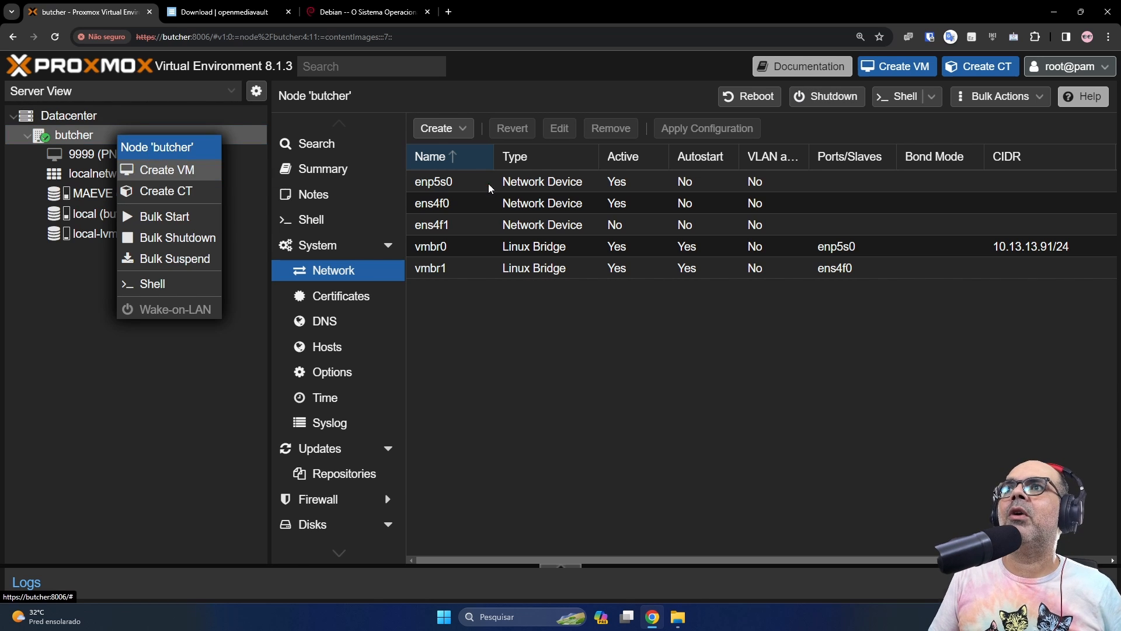
pyautogui.click(428, 221)
pyautogui.write('O')
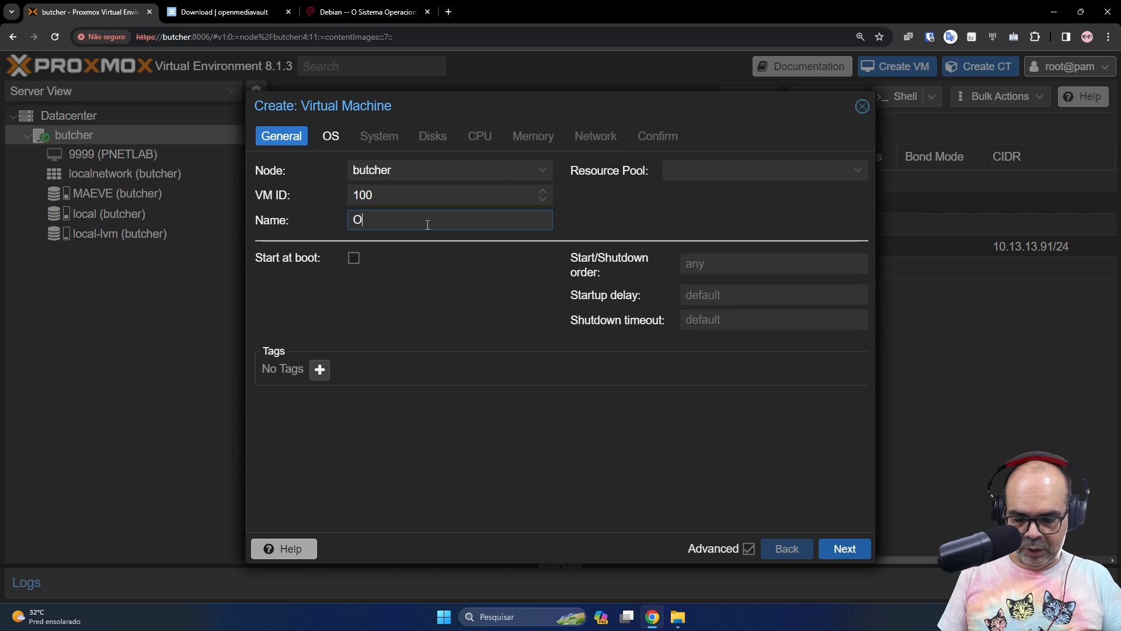
pyautogui.write('MV7-DEB')
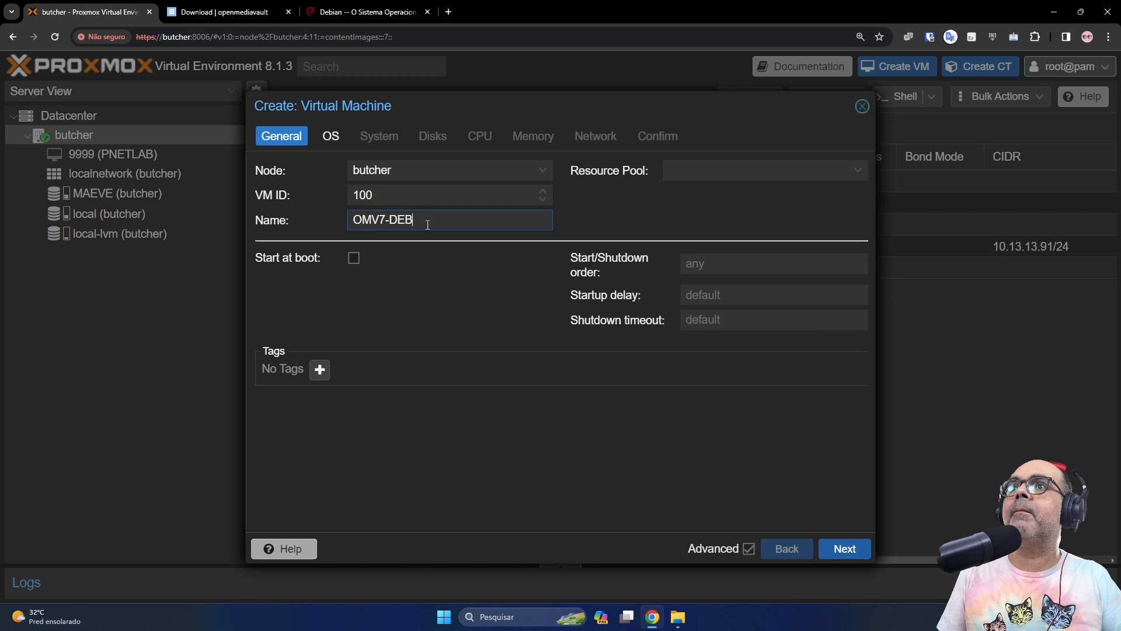
pyautogui.click(848, 548)
pyautogui.click(543, 220)
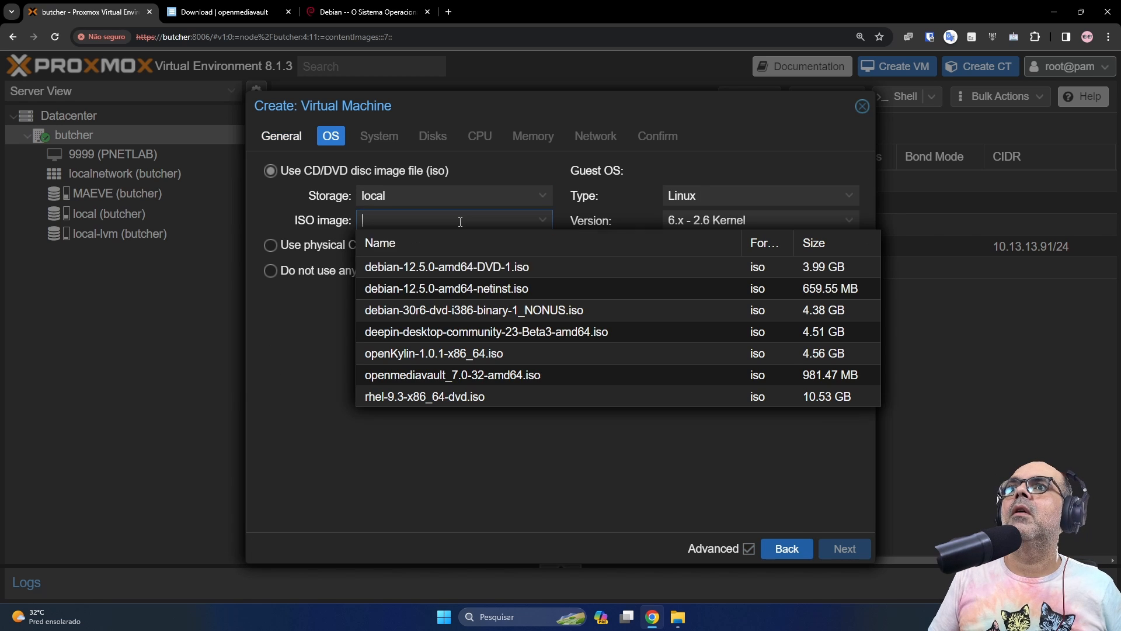
pyautogui.click(464, 288)
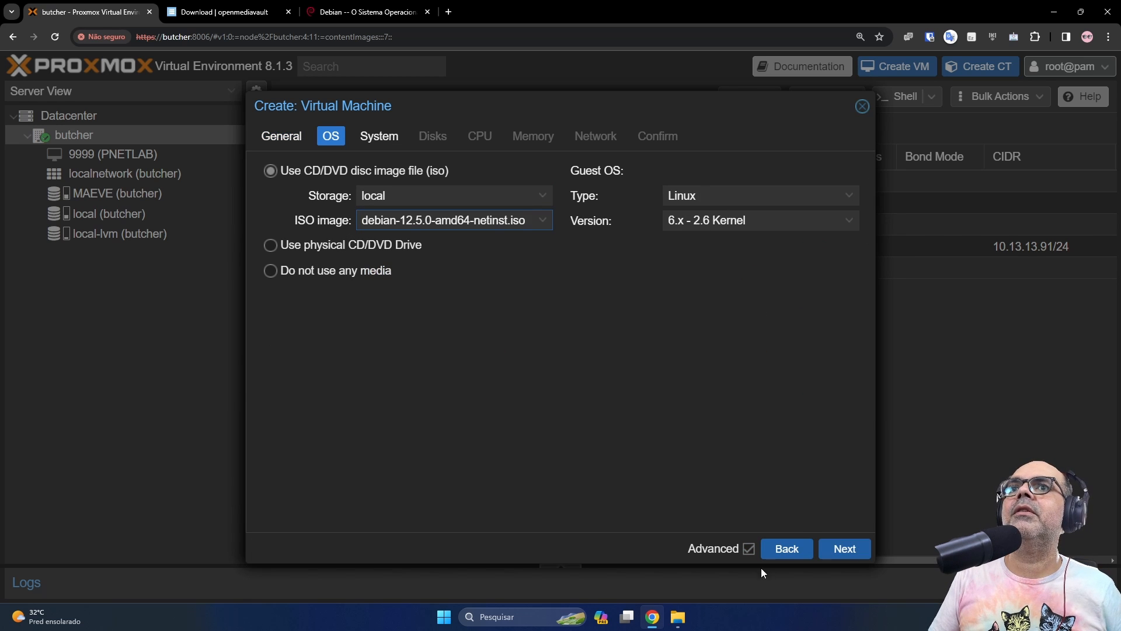
pyautogui.click(845, 548)
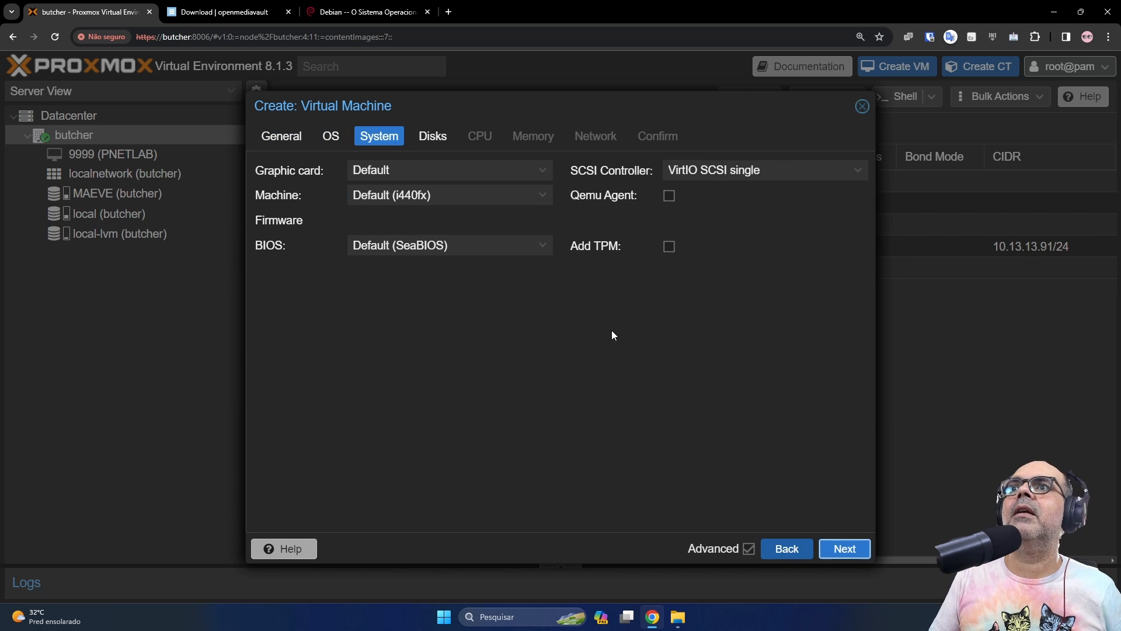
# Keep the VirtIO SCSI single controller and enable the QEMU guest agent
pyautogui.click(747, 177)
pyautogui.click(724, 295)
pyautogui.click(669, 195)
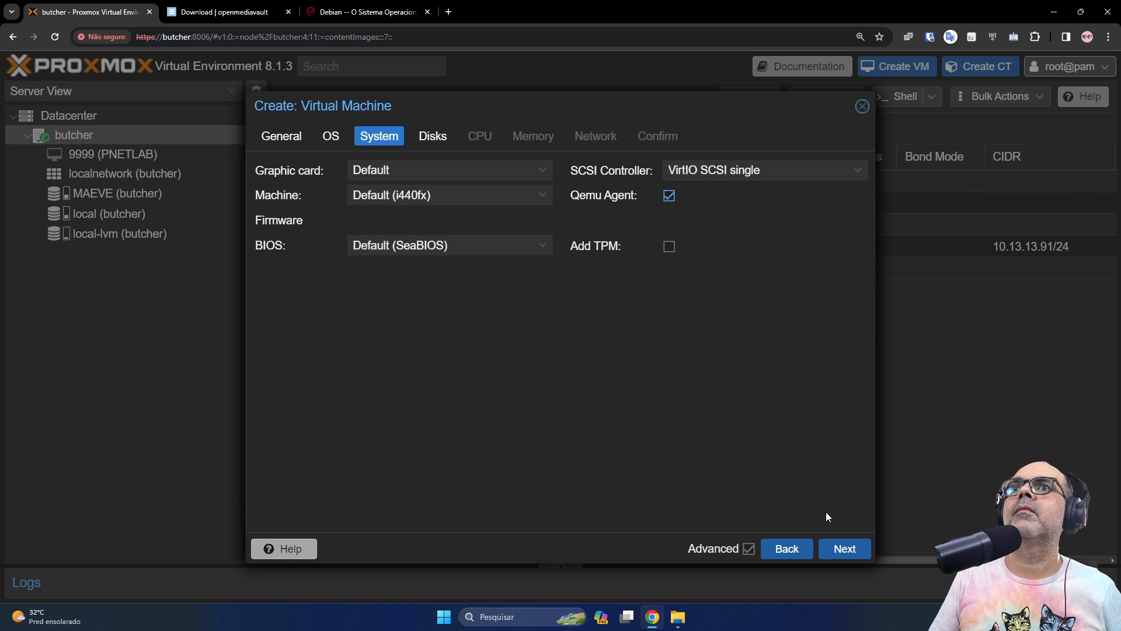
pyautogui.click(844, 548)
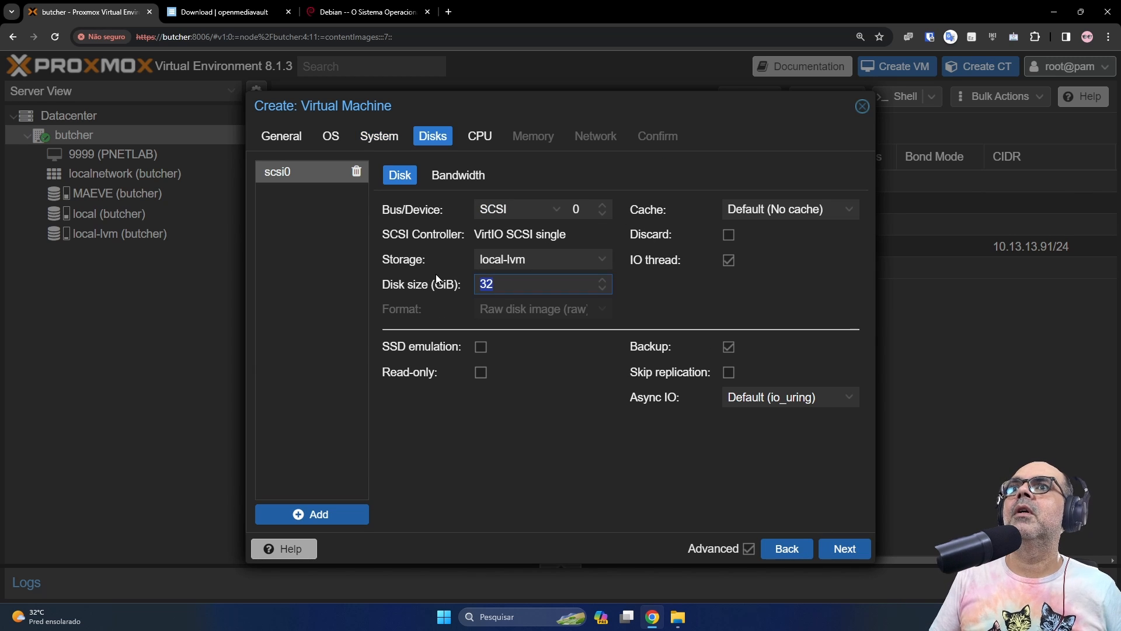
# Make the disk 64 GiB with Write back cache, discard and SSD emulation
pyautogui.doubleClick(513, 284)
pyautogui.write('64')
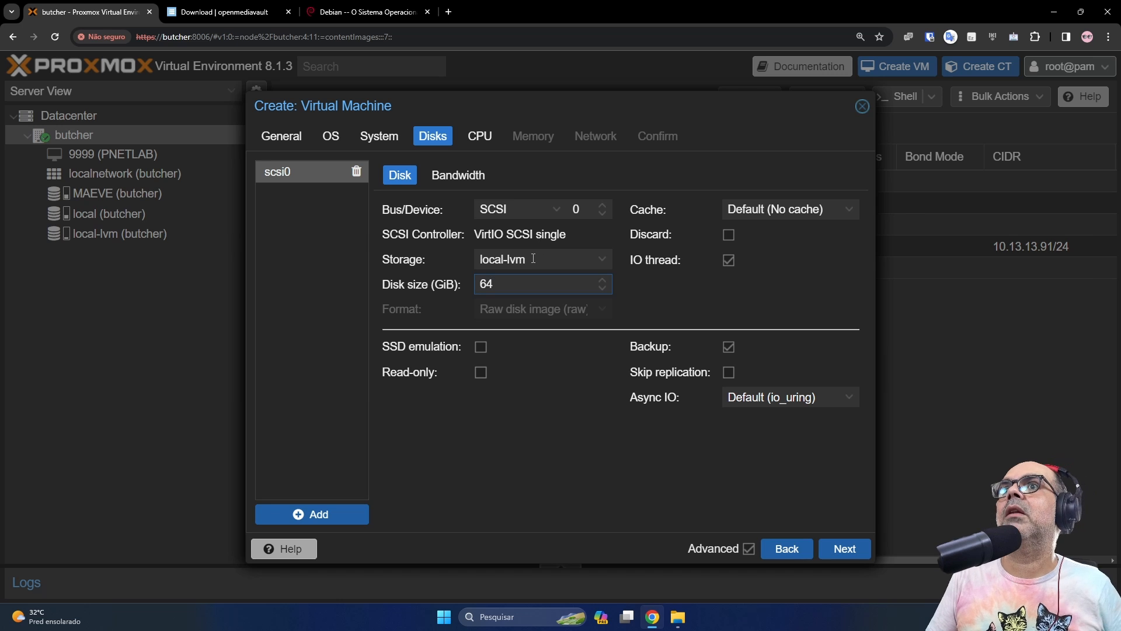
pyautogui.click(806, 209)
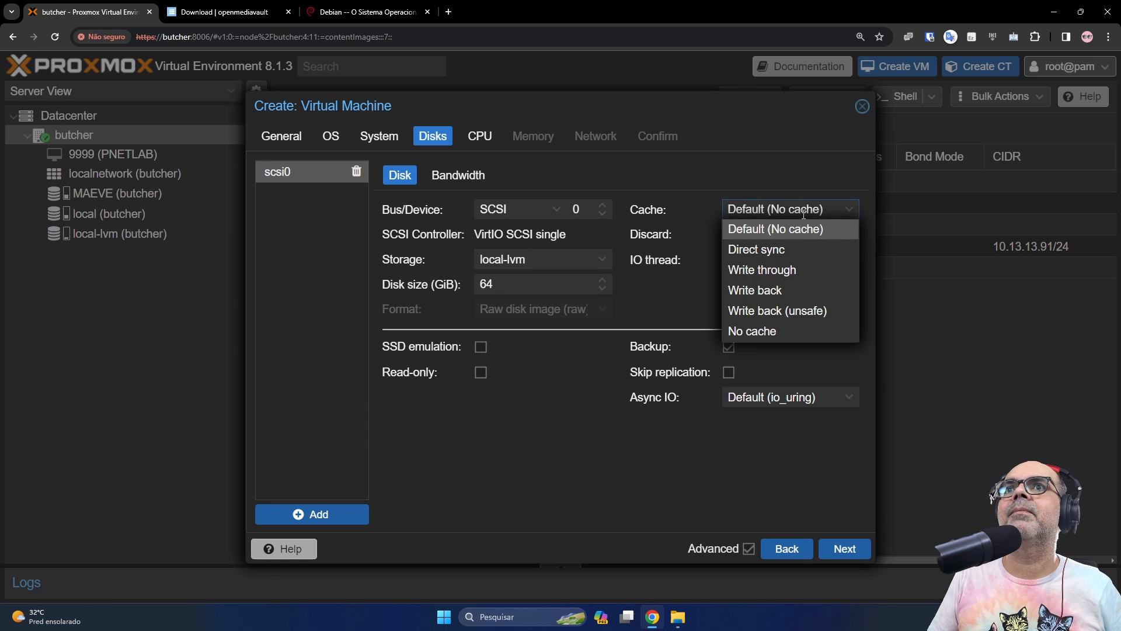
pyautogui.click(754, 288)
pyautogui.click(728, 236)
pyautogui.click(481, 346)
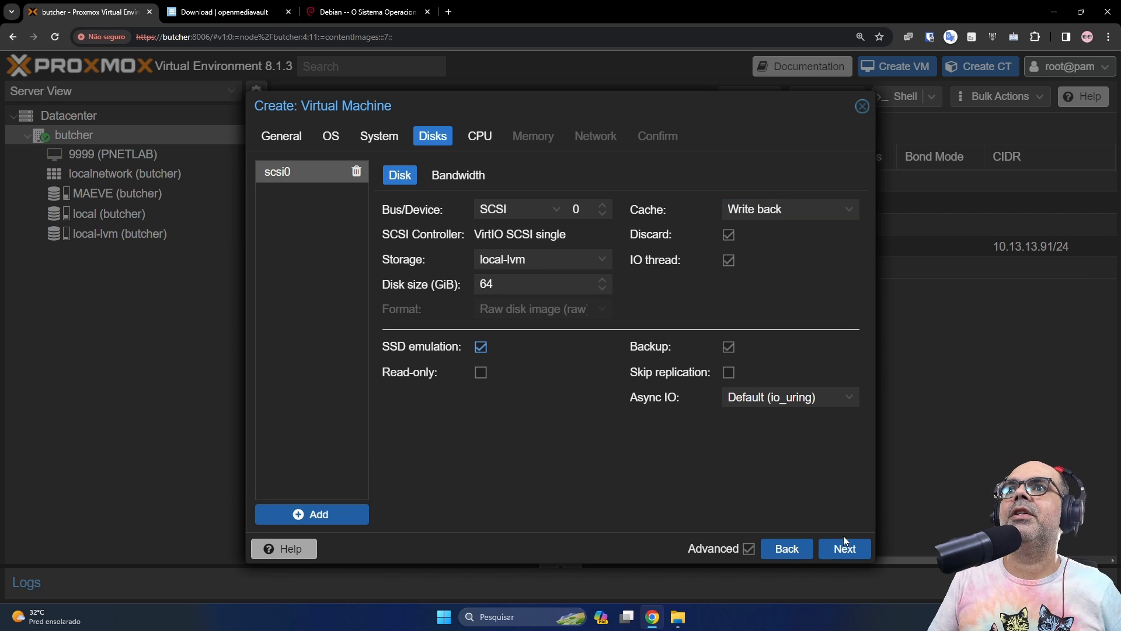
pyautogui.click(844, 547)
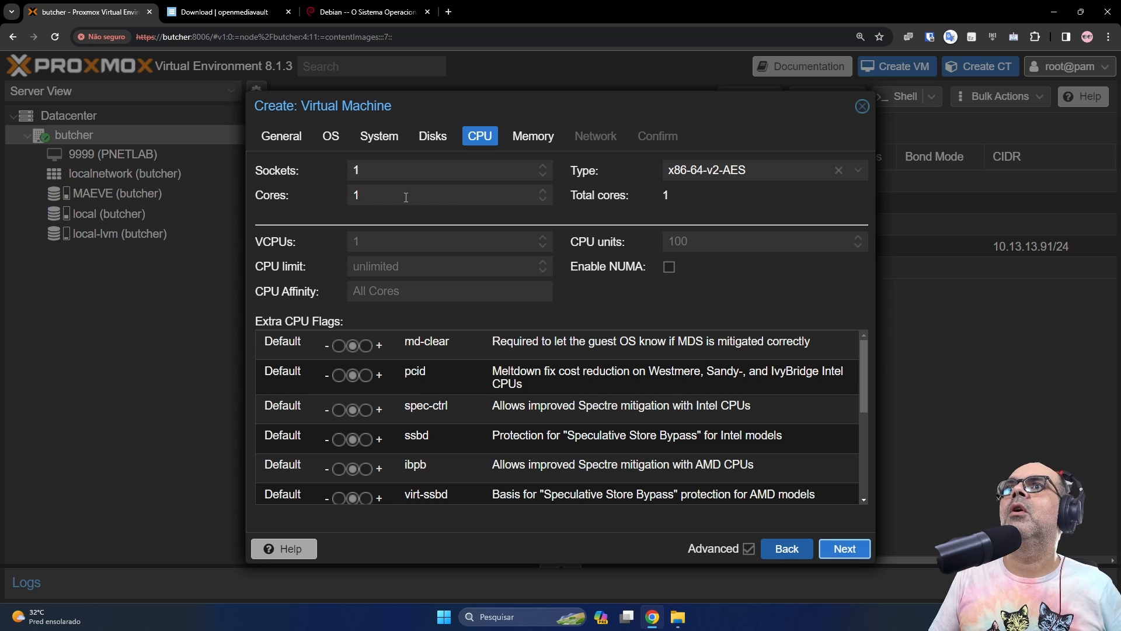
# Give the VM 8 CPU cores of type host
pyautogui.moveTo(406, 197); pyautogui.dragTo(291, 196)
pyautogui.write('8')
pyautogui.click(738, 170)
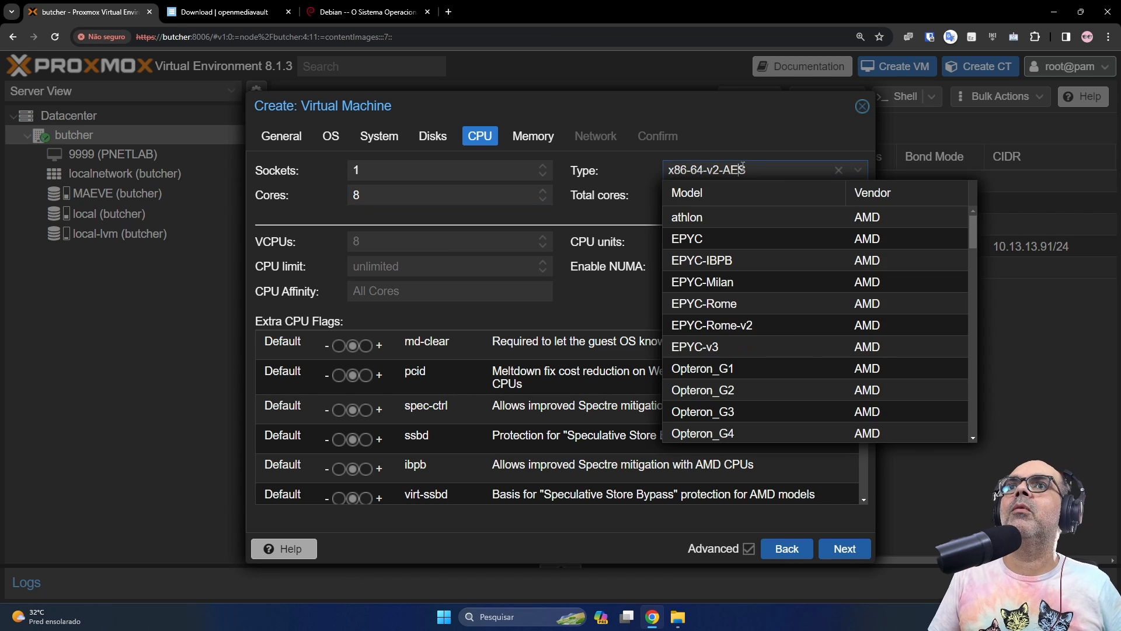
pyautogui.scroll(-10, 801, 347)
pyautogui.scroll(-3, 802, 353)
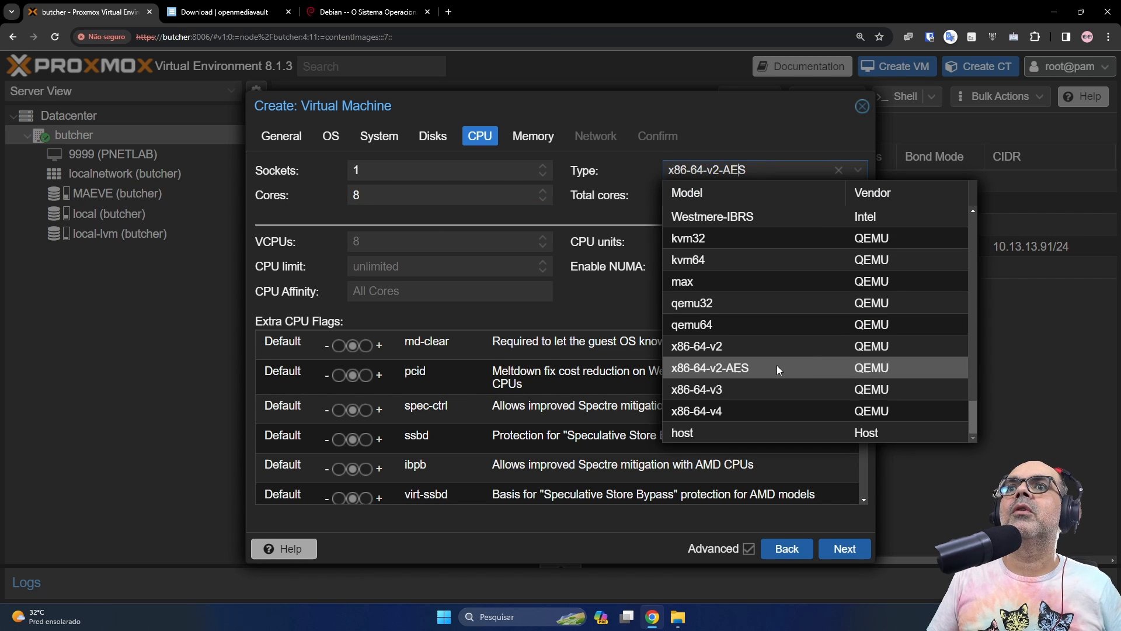
pyautogui.click(721, 433)
pyautogui.click(844, 548)
# Set memory to 16384 MiB and finish the wizard with default network settings
pyautogui.moveTo(449, 169); pyautogui.dragTo(370, 153)
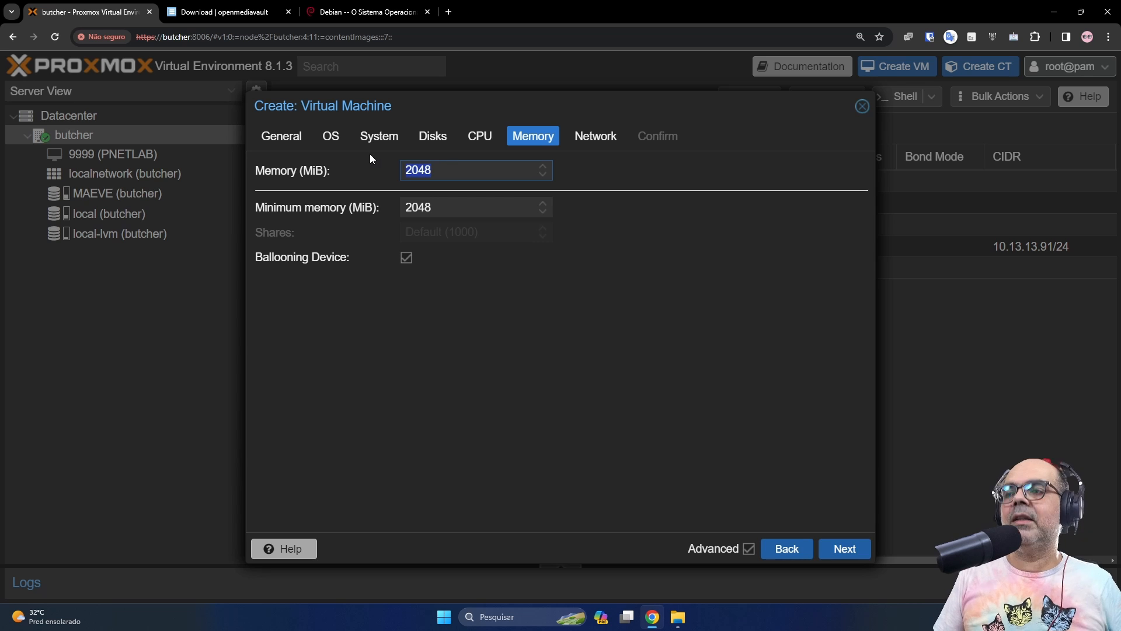
pyautogui.write('16384')
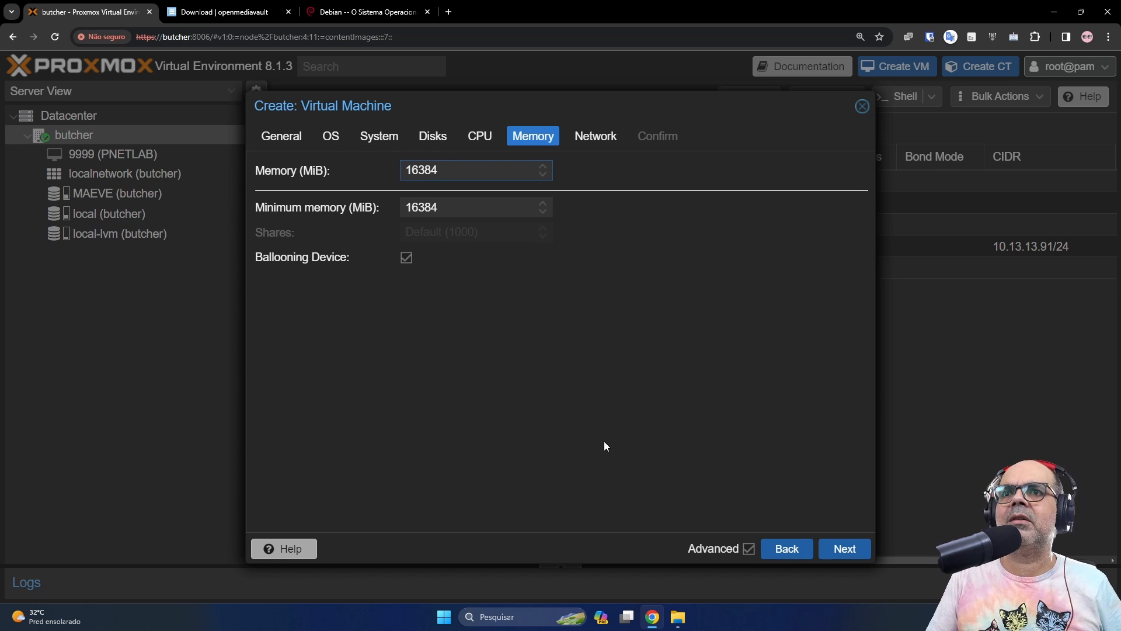
pyautogui.click(844, 549)
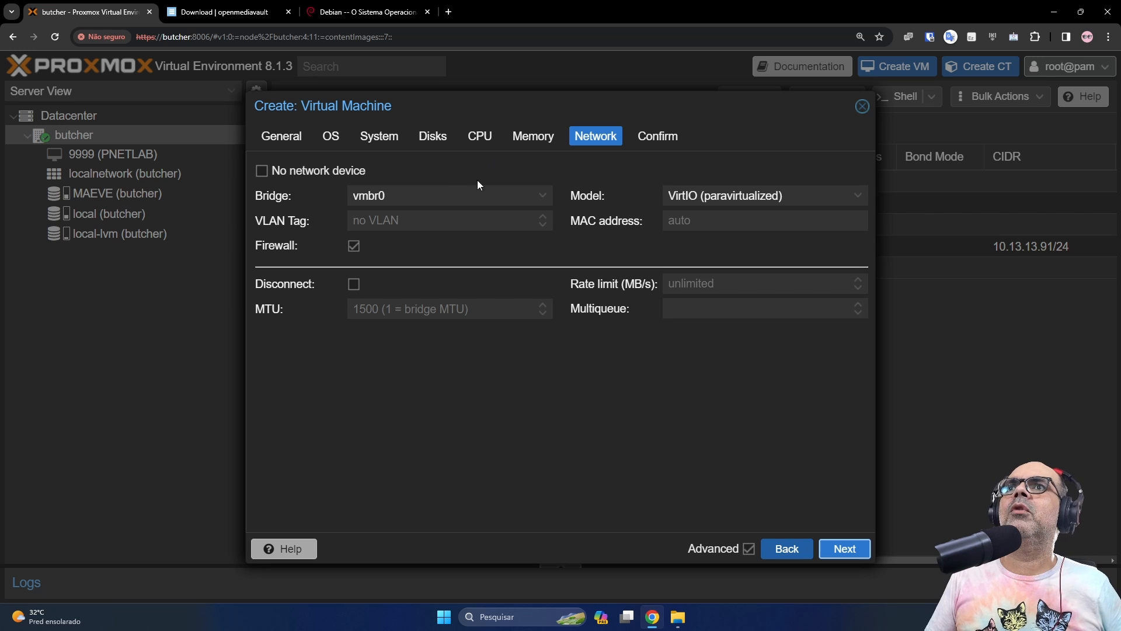
pyautogui.click(844, 549)
pyautogui.click(844, 548)
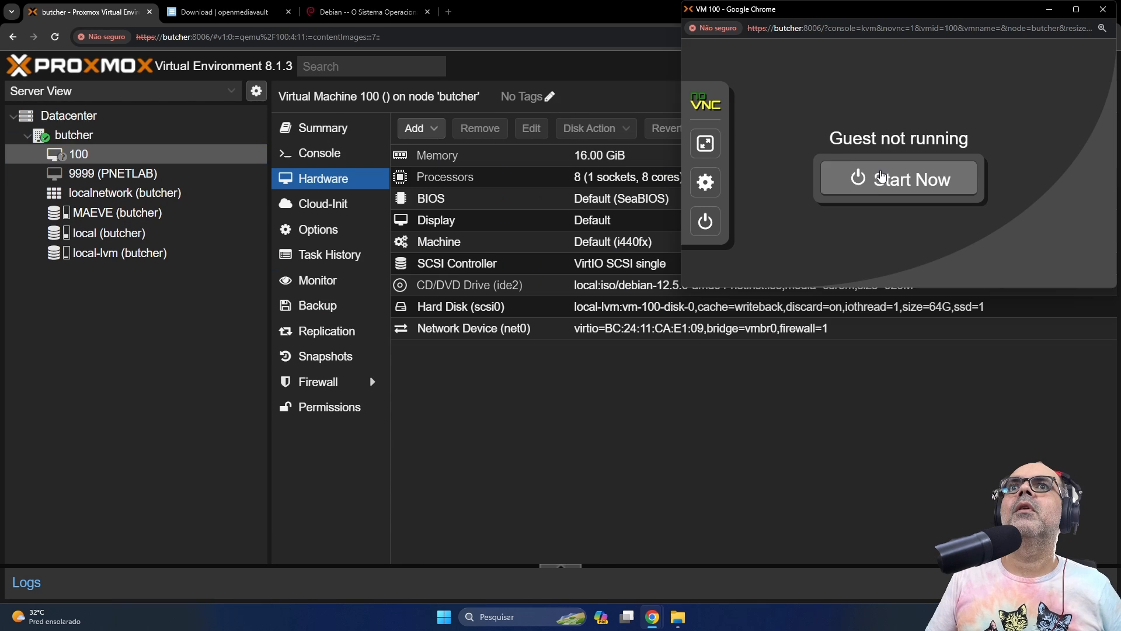
# Power on VM 100 and launch the graphical Debian install from its console
pyautogui.click(882, 180)
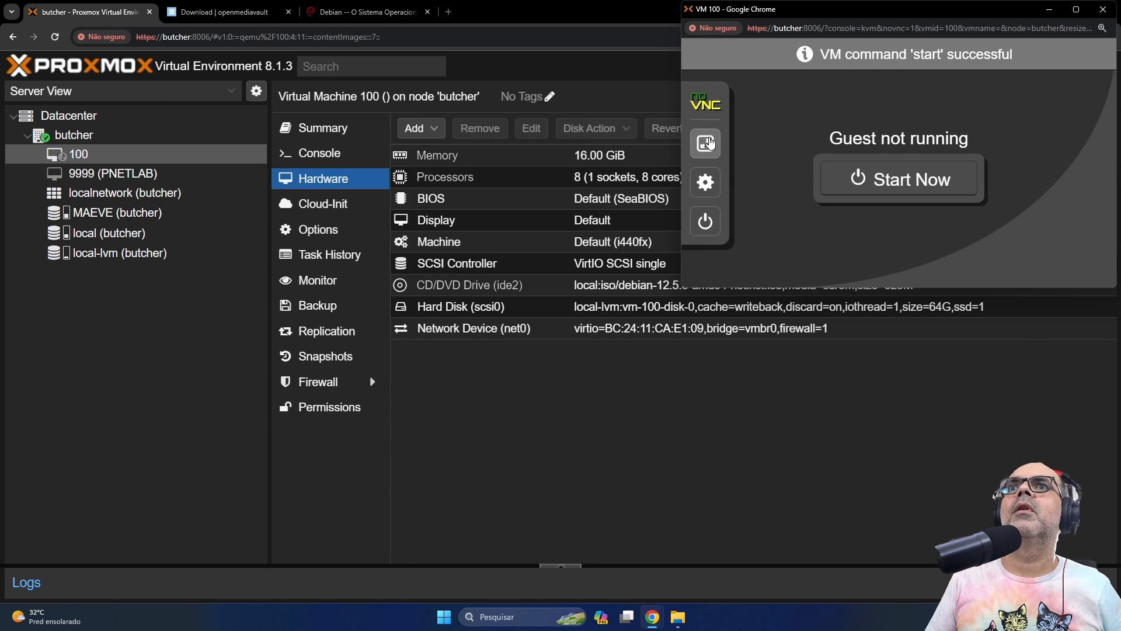
pyautogui.click(708, 140)
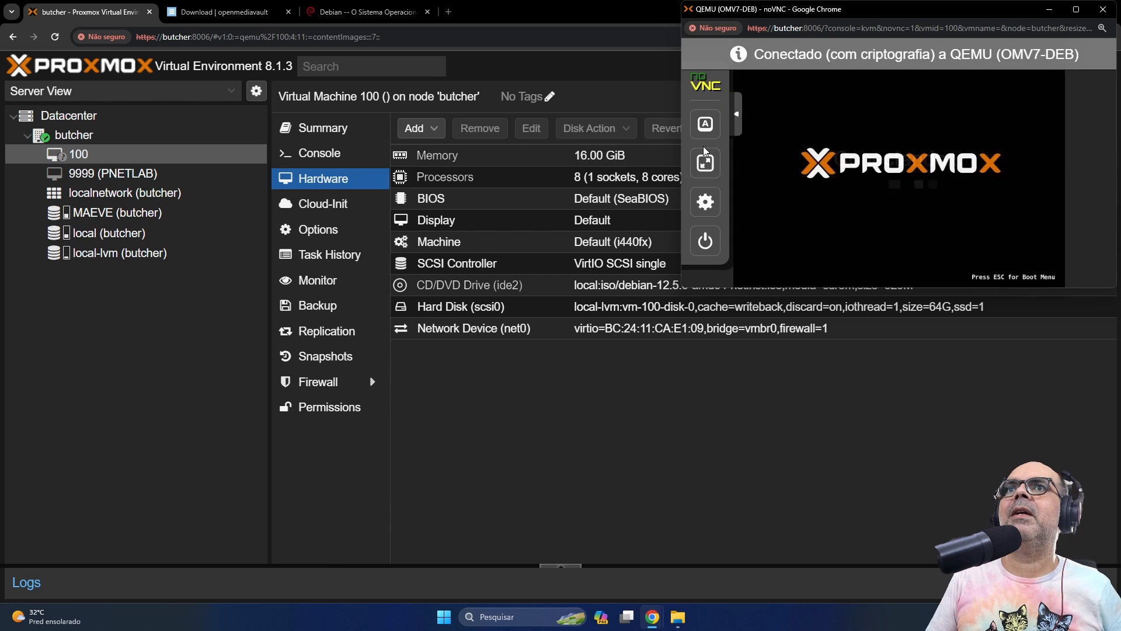
pyautogui.click(706, 161)
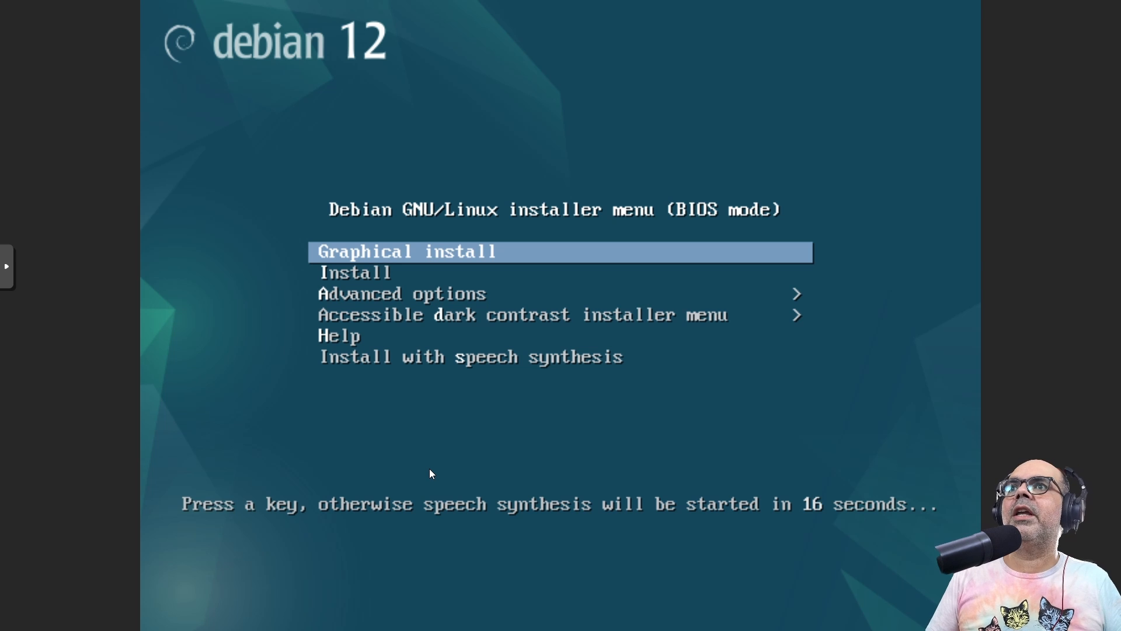
pyautogui.press('Return')
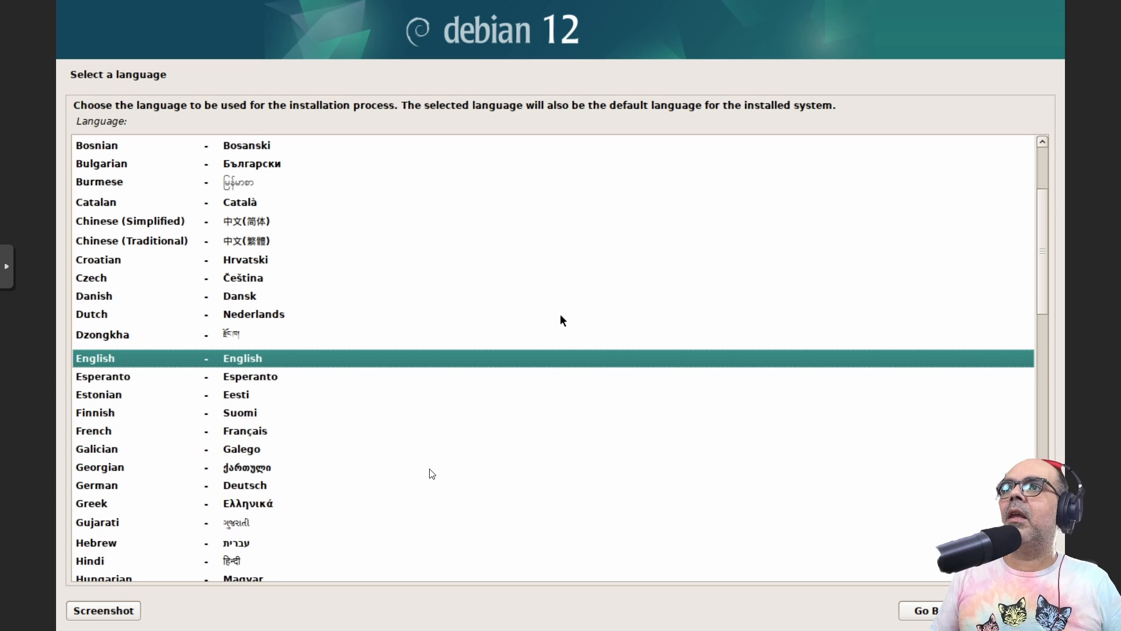
# Choose Portuguese (Brazil) language, Brasil locale and the Português Brasileiro keyboard
pyautogui.write('p')
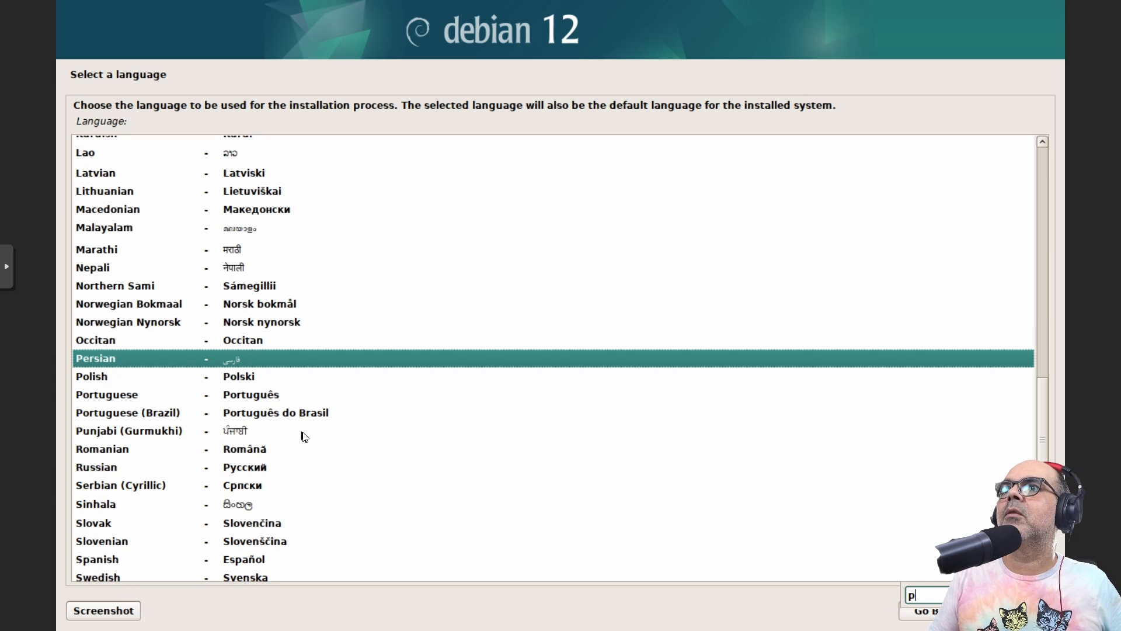
pyautogui.click(309, 413)
pyautogui.click(1016, 611)
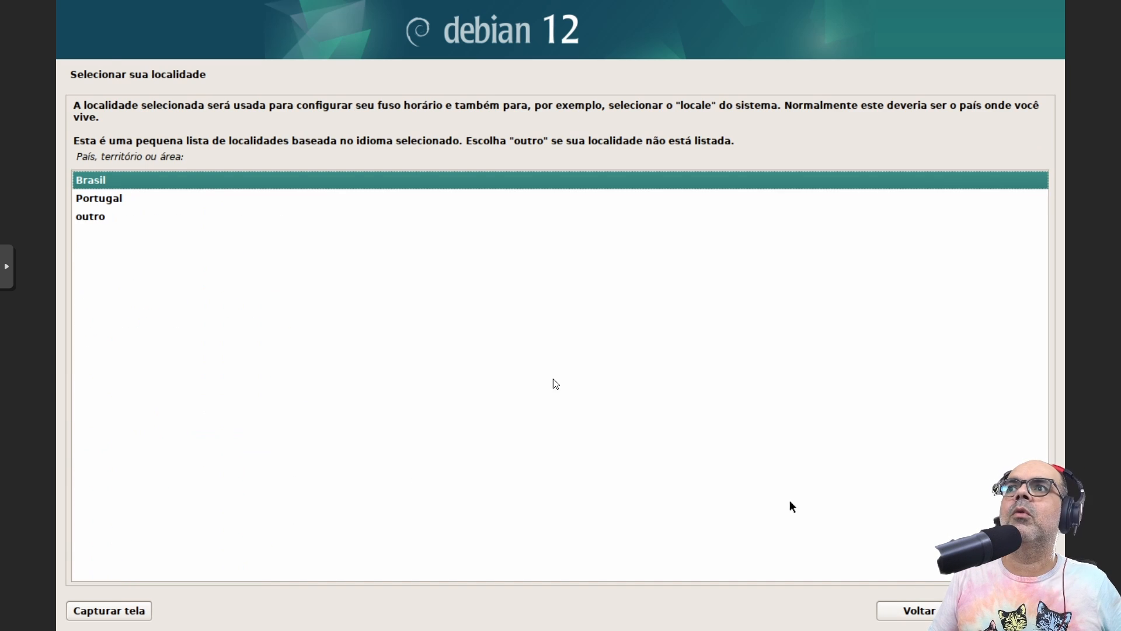
pyautogui.click(1016, 611)
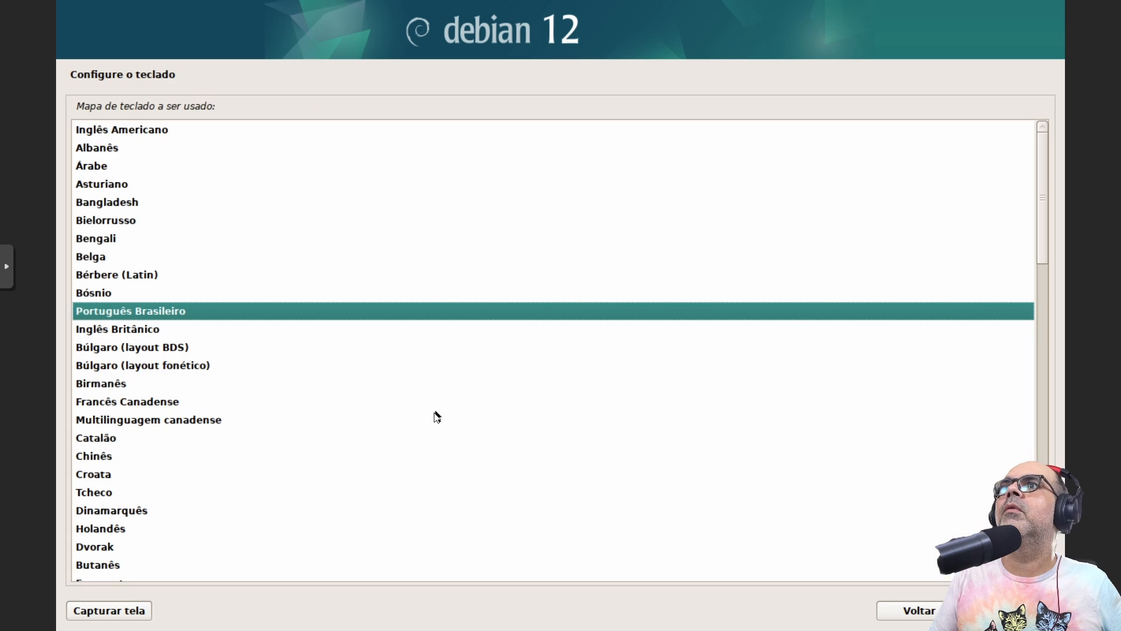
pyautogui.press('Return')
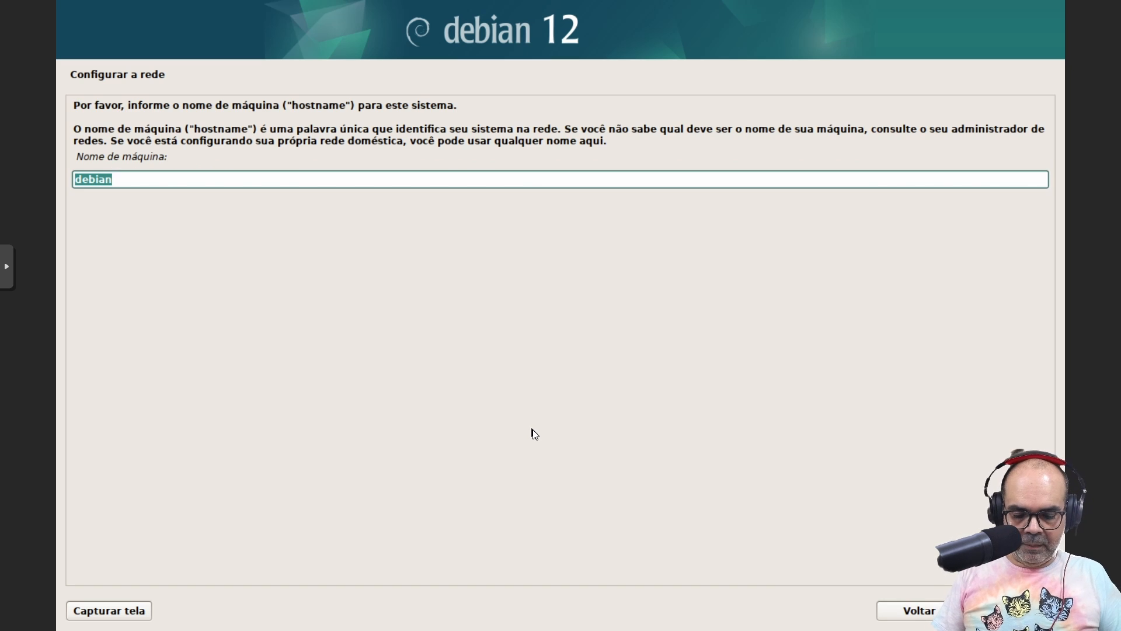
# Set the hostname to openmediavault and the domain to local
pyautogui.write('openme')
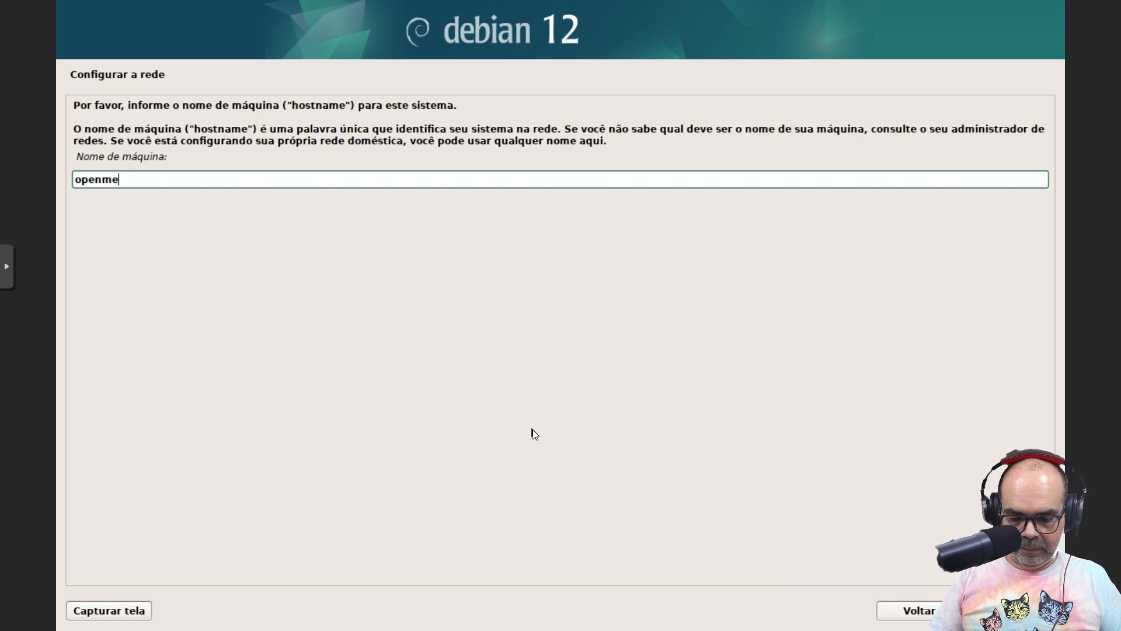
pyautogui.write('diavault')
pyautogui.press('Return')
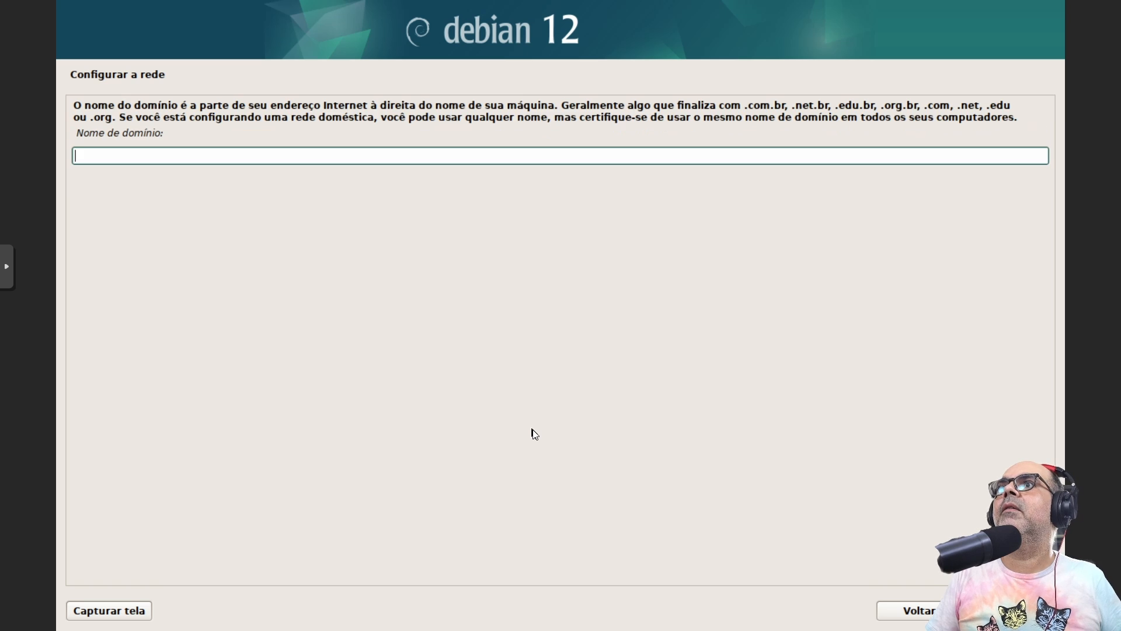
pyautogui.write('local')
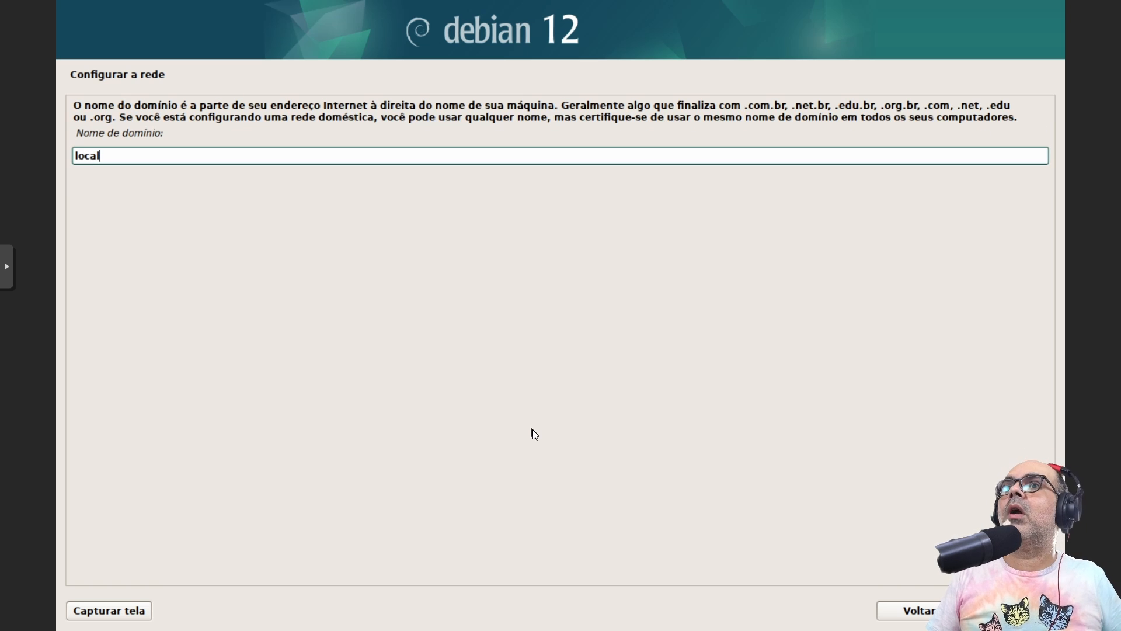
pyautogui.press('Return')
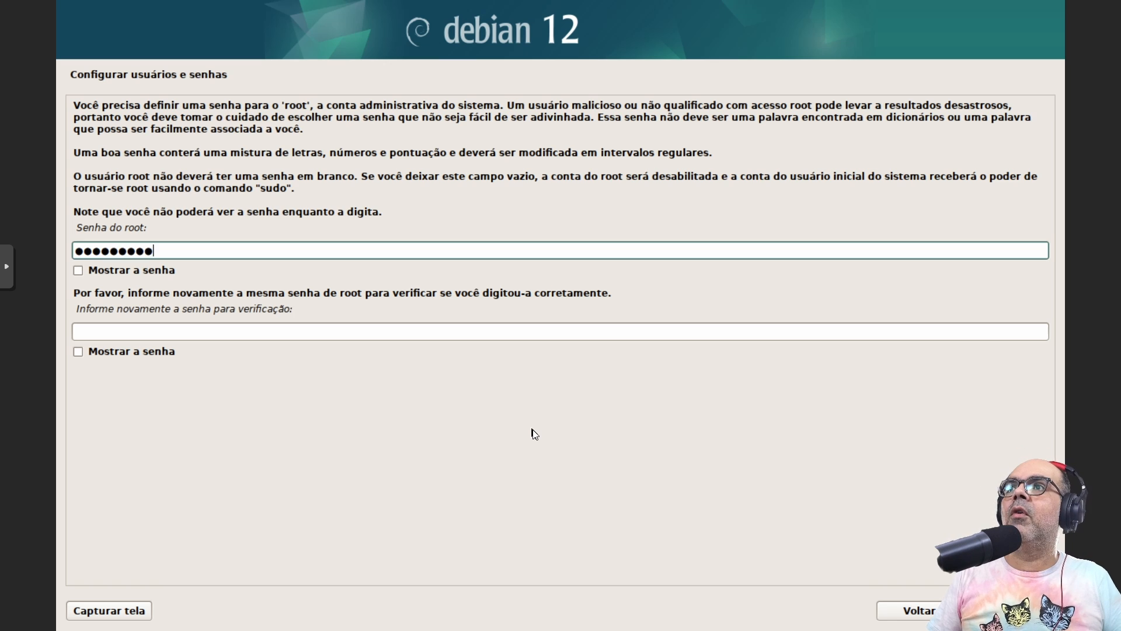
# Enter and confirm the root password
pyautogui.press('Tab')
pyautogui.press('space')
pyautogui.press('Tab')
pyautogui.write('P')
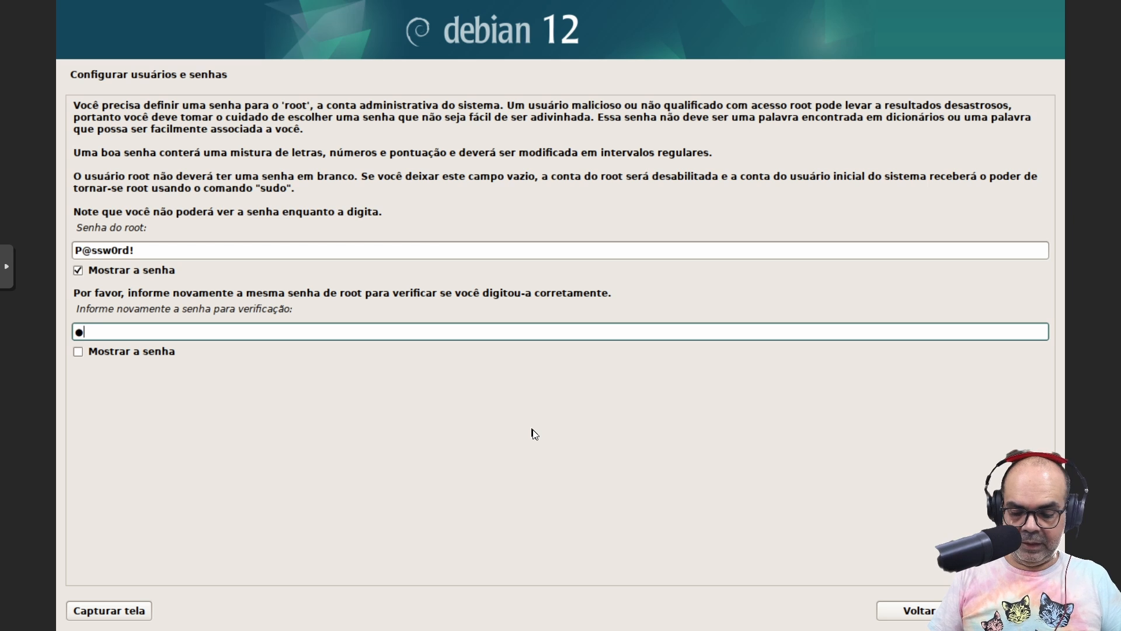
pyautogui.write('@ssw0rd!')
pyautogui.press('Tab')
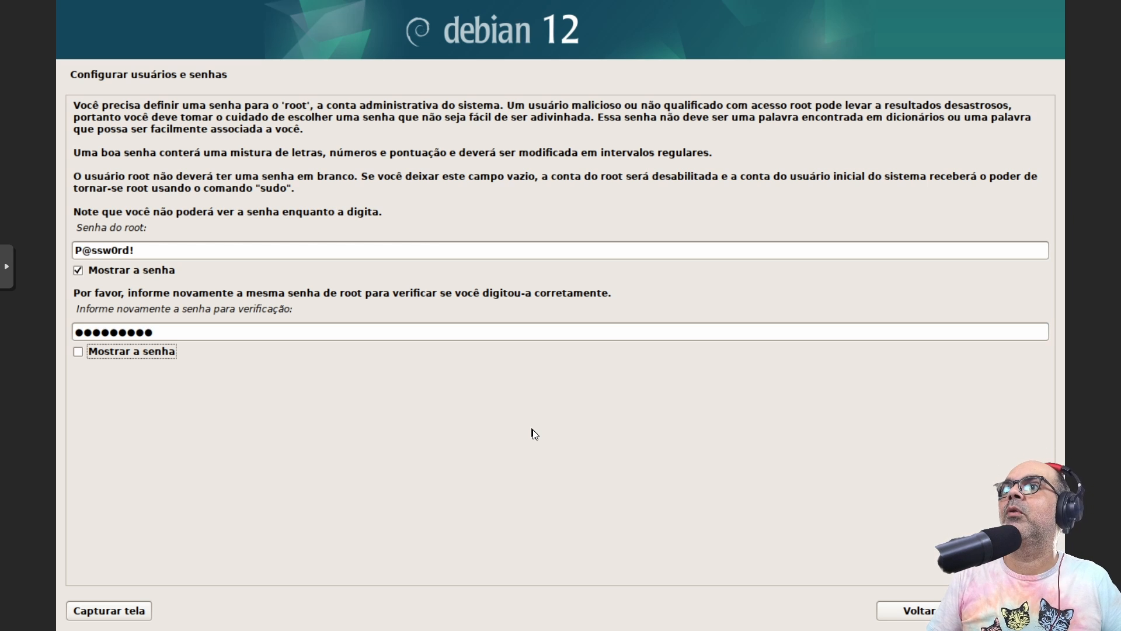
pyautogui.press('space')
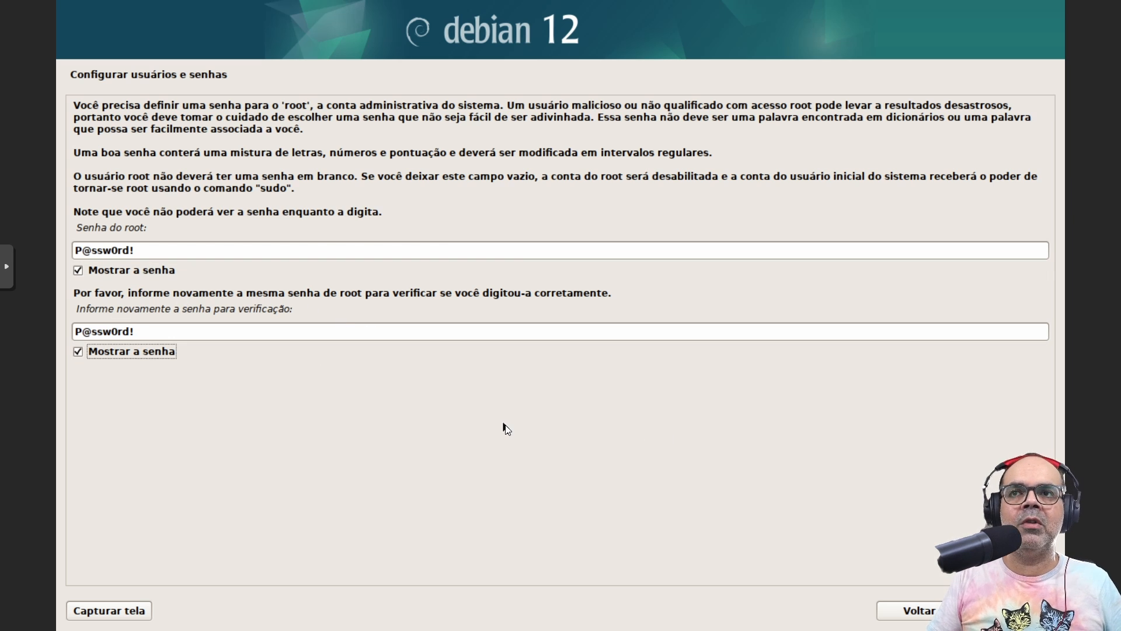
pyautogui.press('Return')
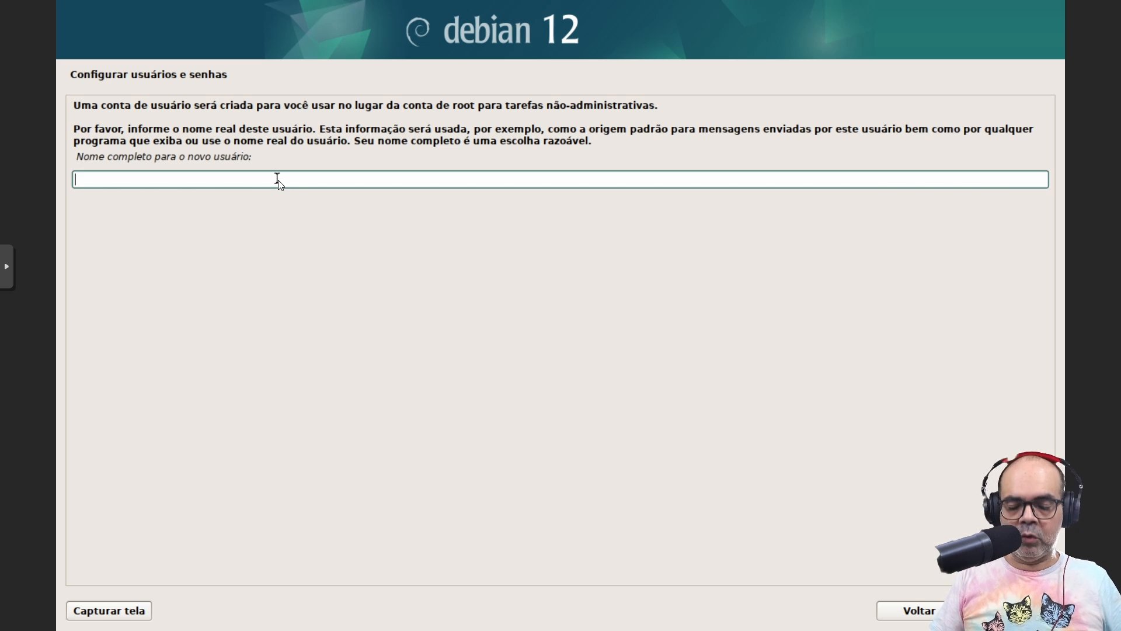
# Create the regular user account and set and confirm its password
pyautogui.write('temp')
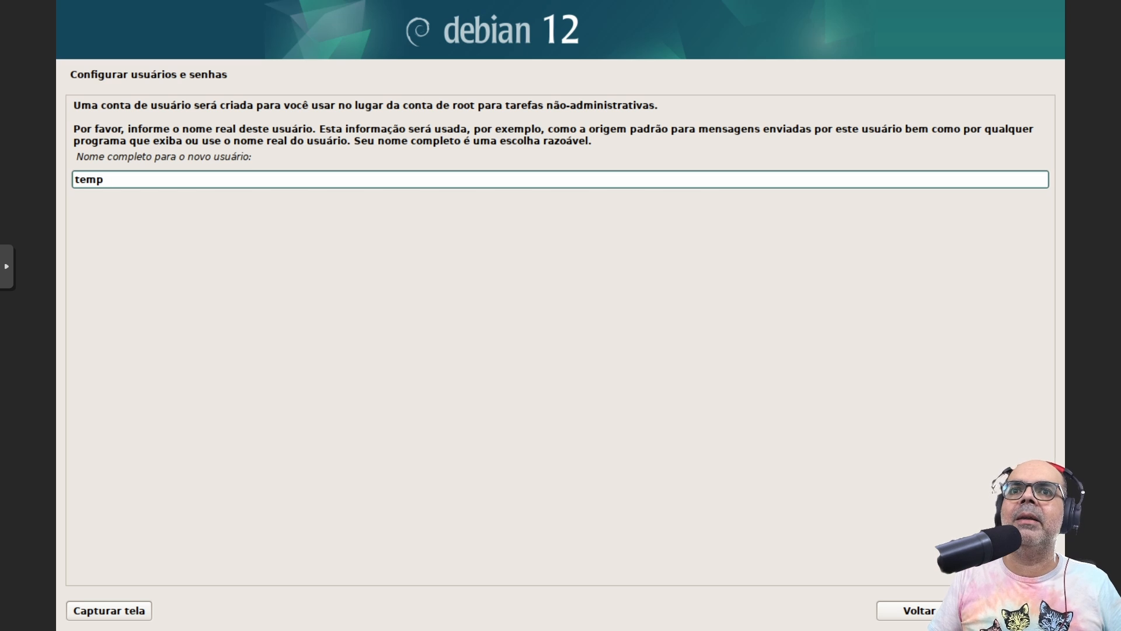
pyautogui.press('Return')
pyautogui.press('Return')
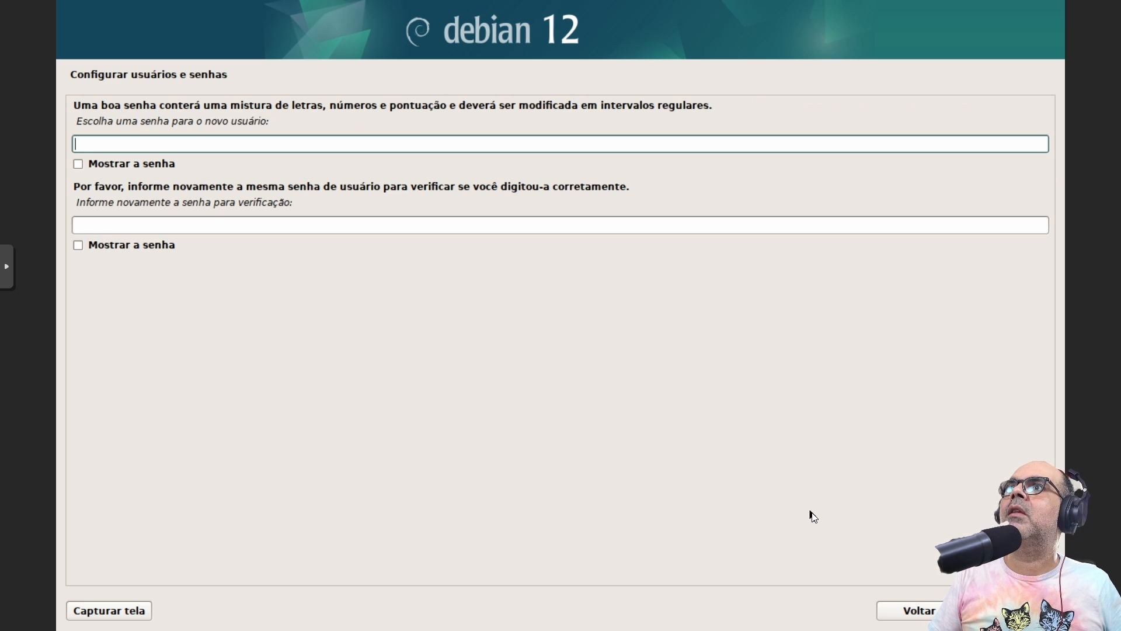
pyautogui.write('********!')
pyautogui.press('Tab')
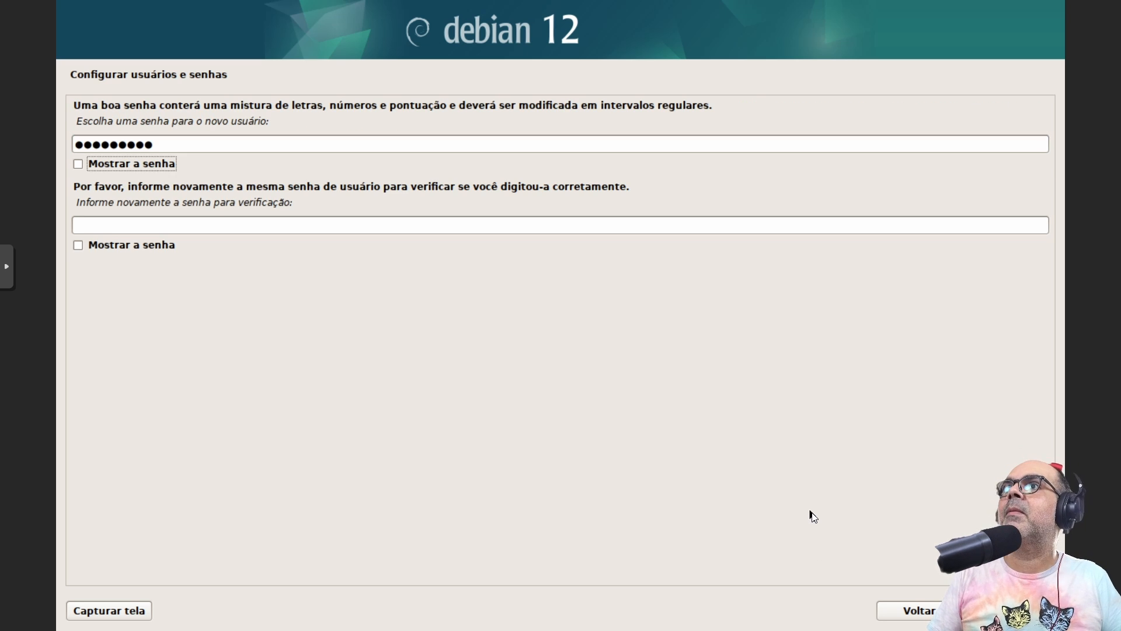
pyautogui.press('space')
pyautogui.press('Tab')
pyautogui.write('P@ssw0rd!')
pyautogui.press('Tab')
pyautogui.press('space')
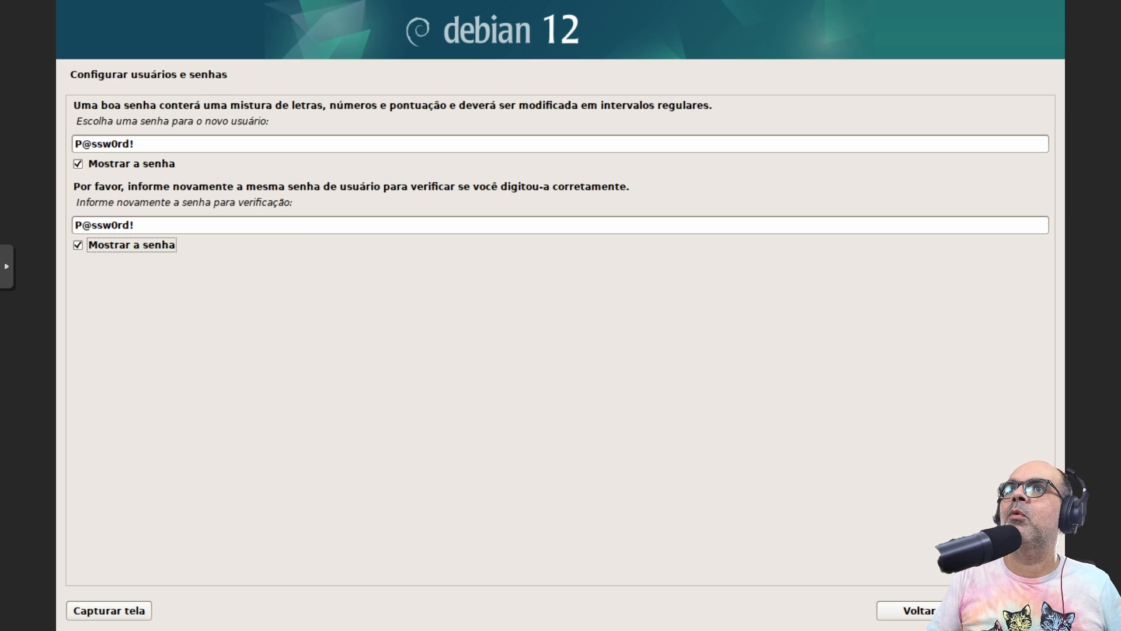
pyautogui.press('Return')
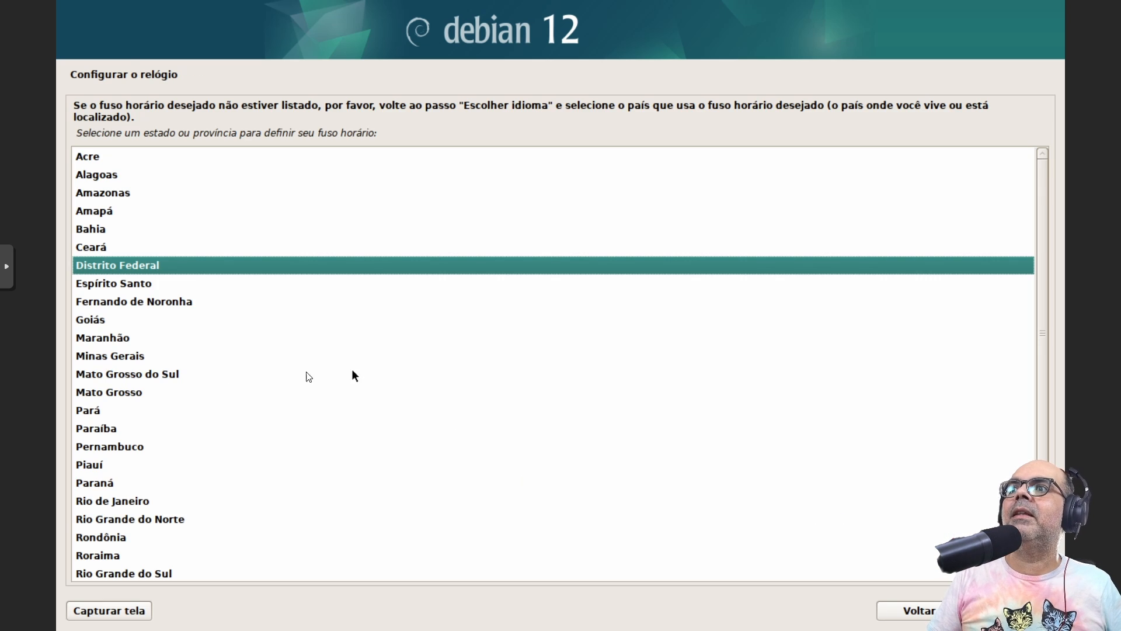
# Set the time zone to São Paulo
pyautogui.scroll(-2, 148, 408)
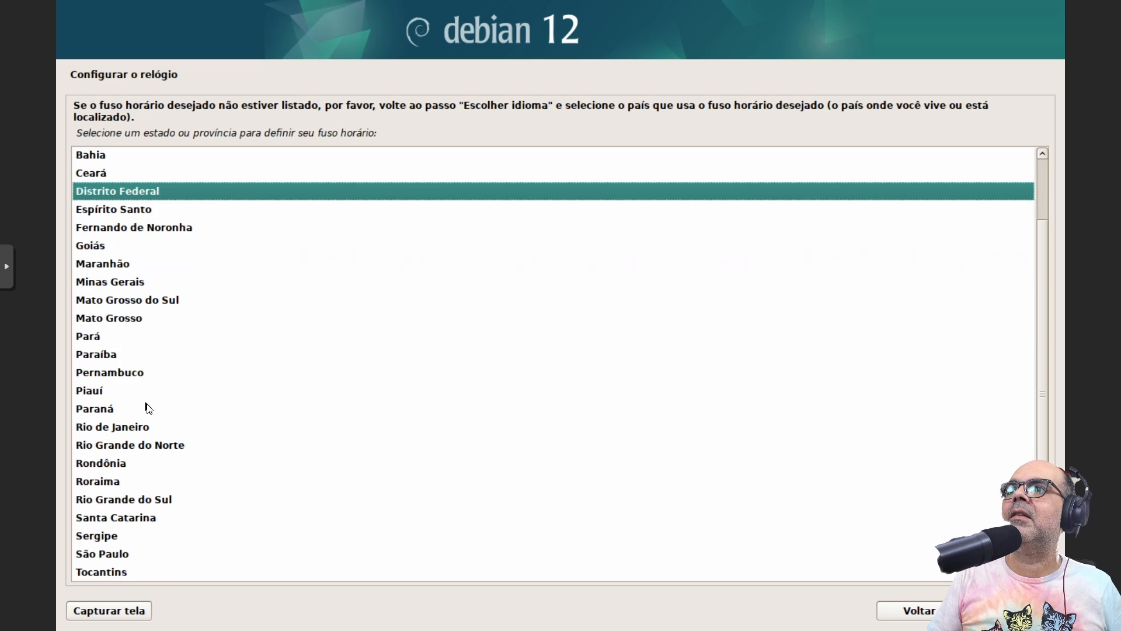
pyautogui.click(103, 555)
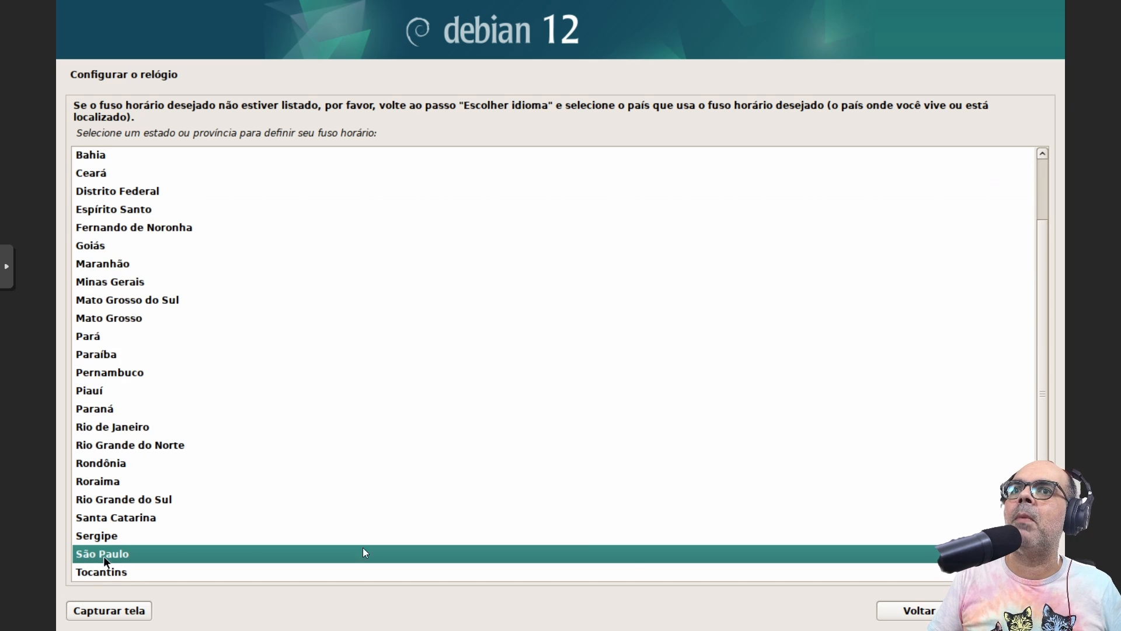
pyautogui.click(1000, 610)
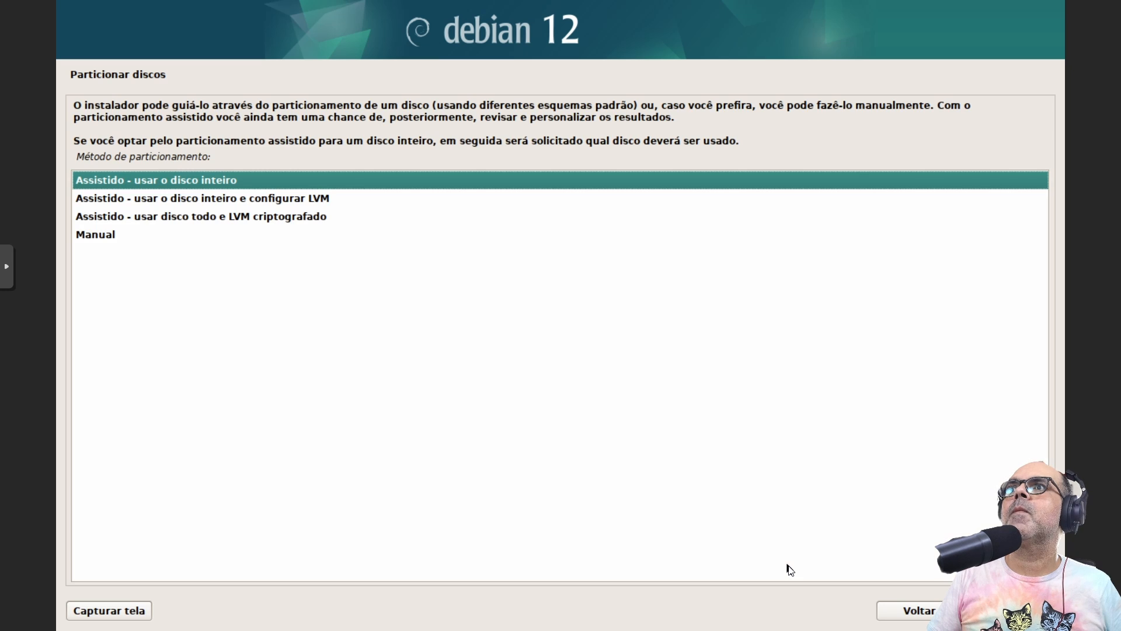
# Guided-partition the whole 68.7 GB disk with all files in one partition
pyautogui.click(1000, 611)
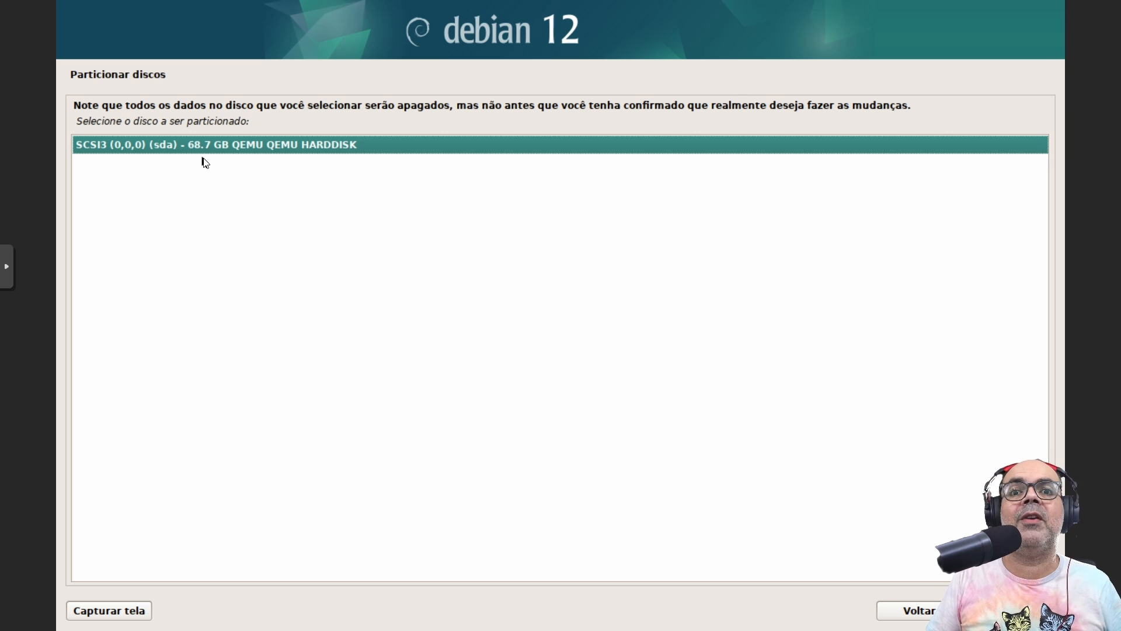
pyautogui.press('Return')
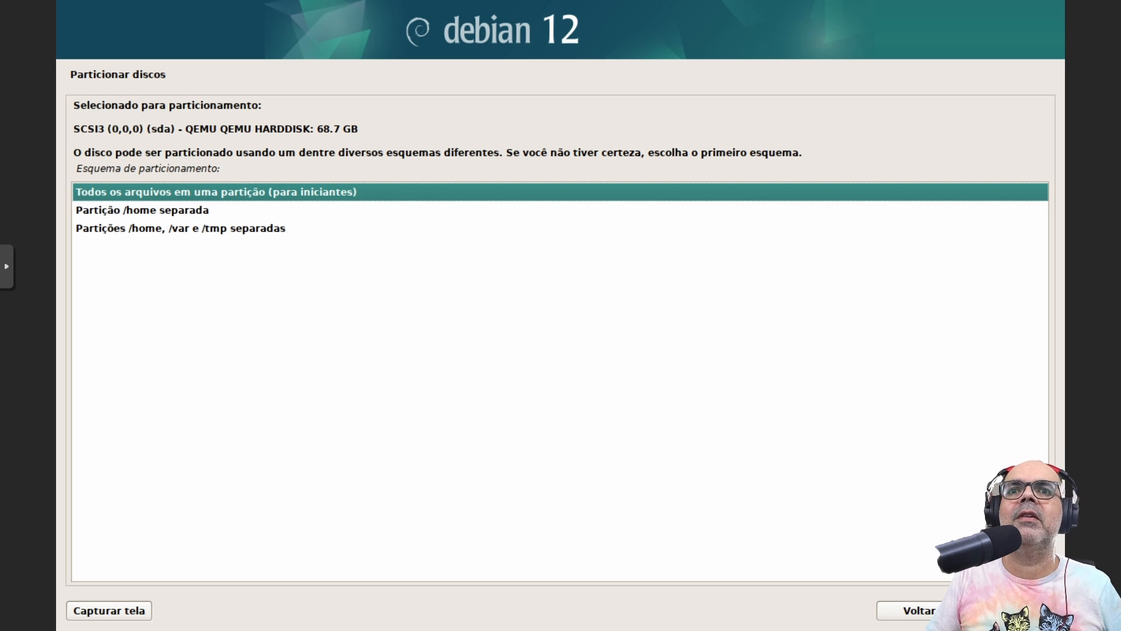
pyautogui.press('Return')
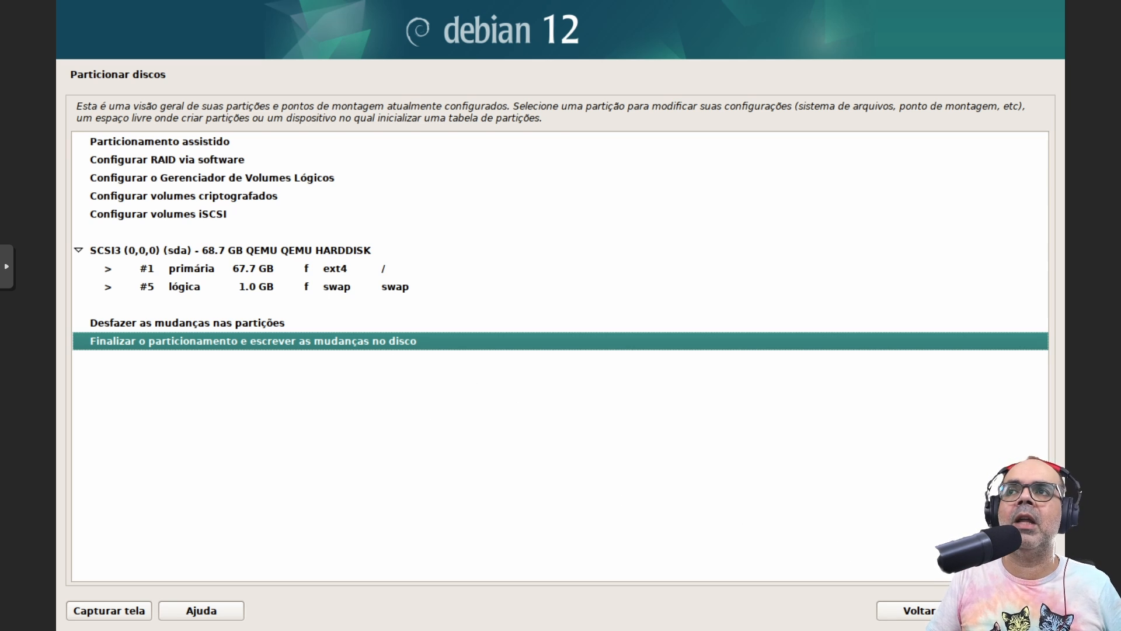
pyautogui.click(1012, 610)
# Write the partition changes to disk and skip scanning extra installation media
pyautogui.click(105, 250)
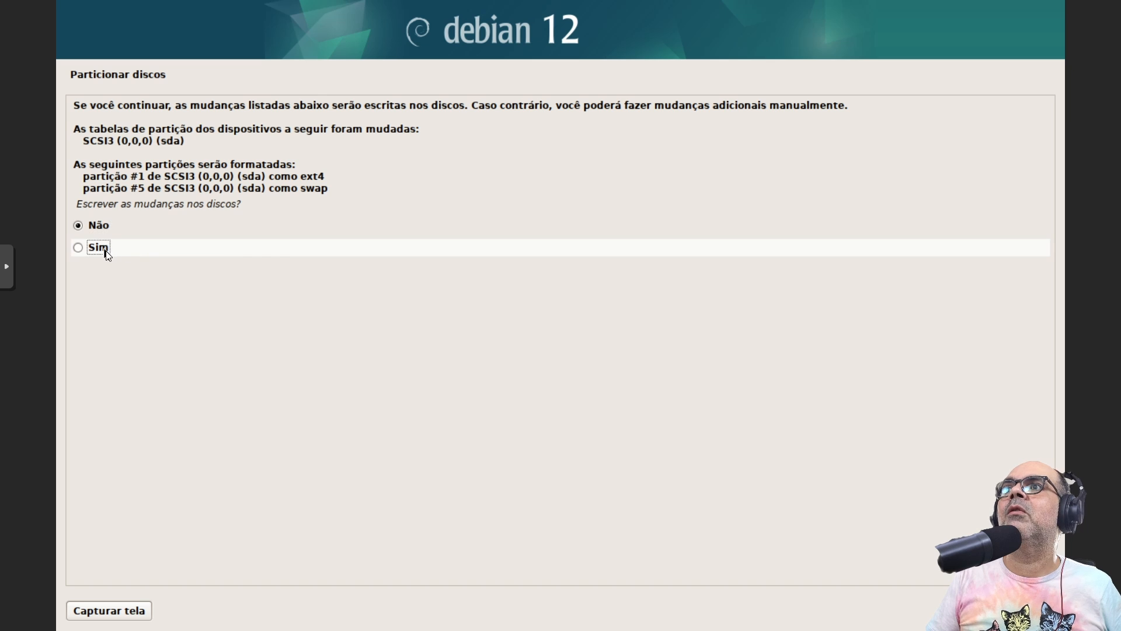
pyautogui.click(1012, 610)
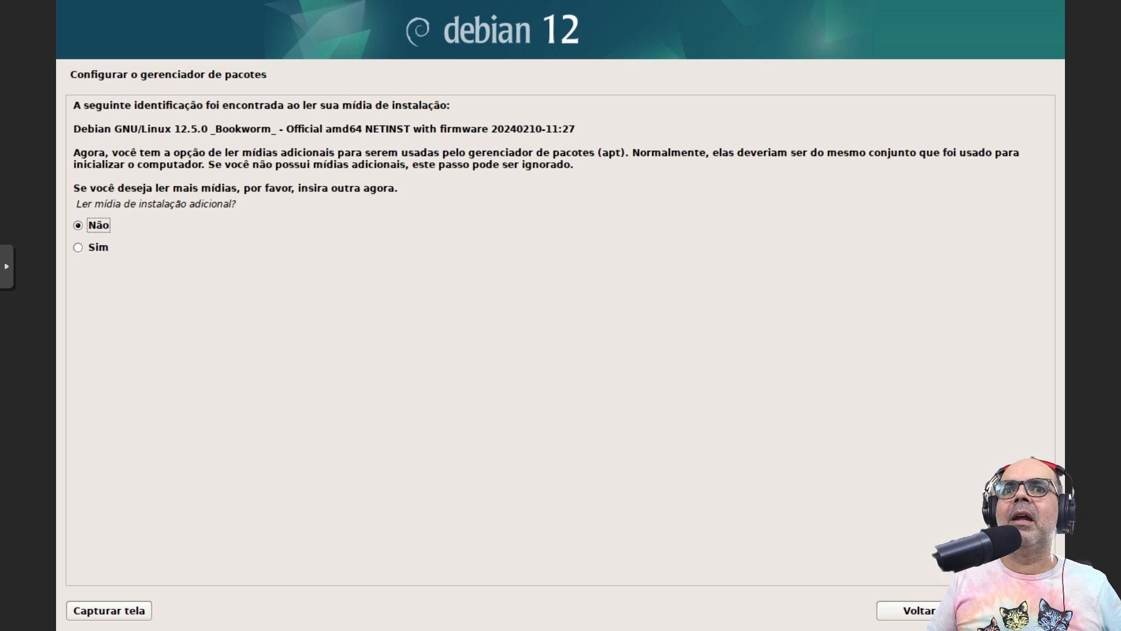
pyautogui.click(1012, 610)
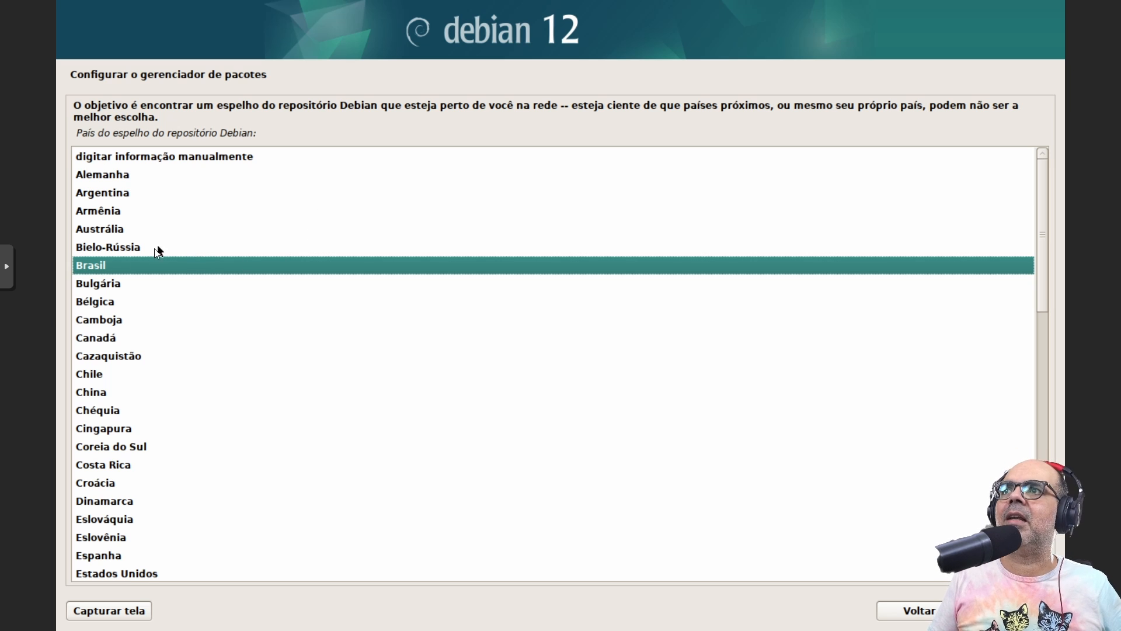
# Use the Brasil deb.debian.org mirror with no proxy and decline popularity-contest
pyautogui.click(1012, 610)
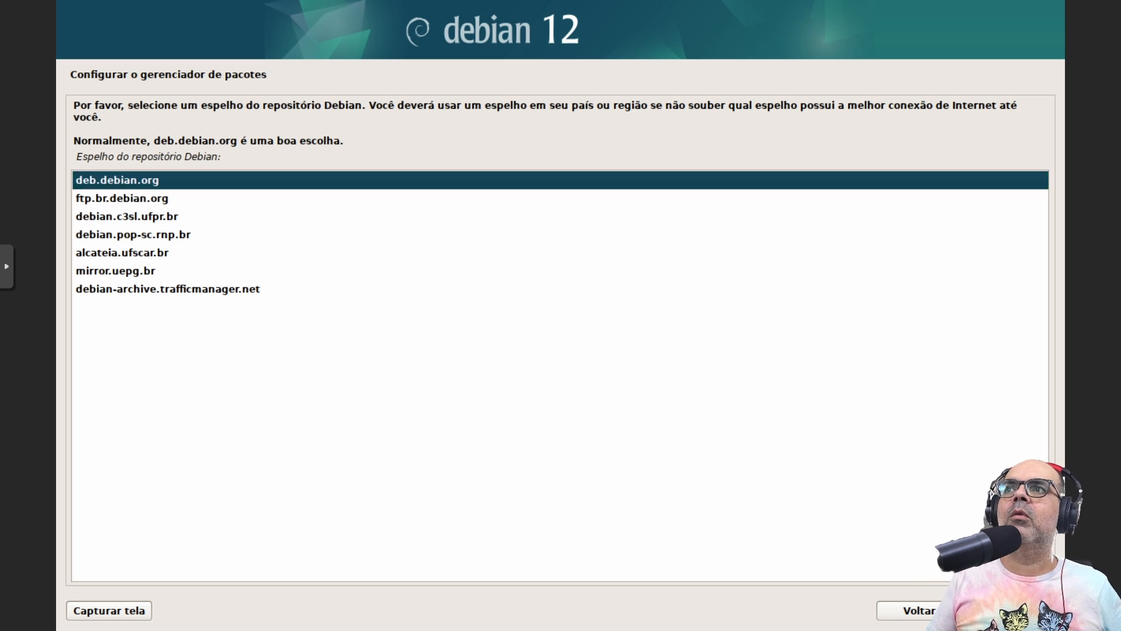
pyautogui.press('Return')
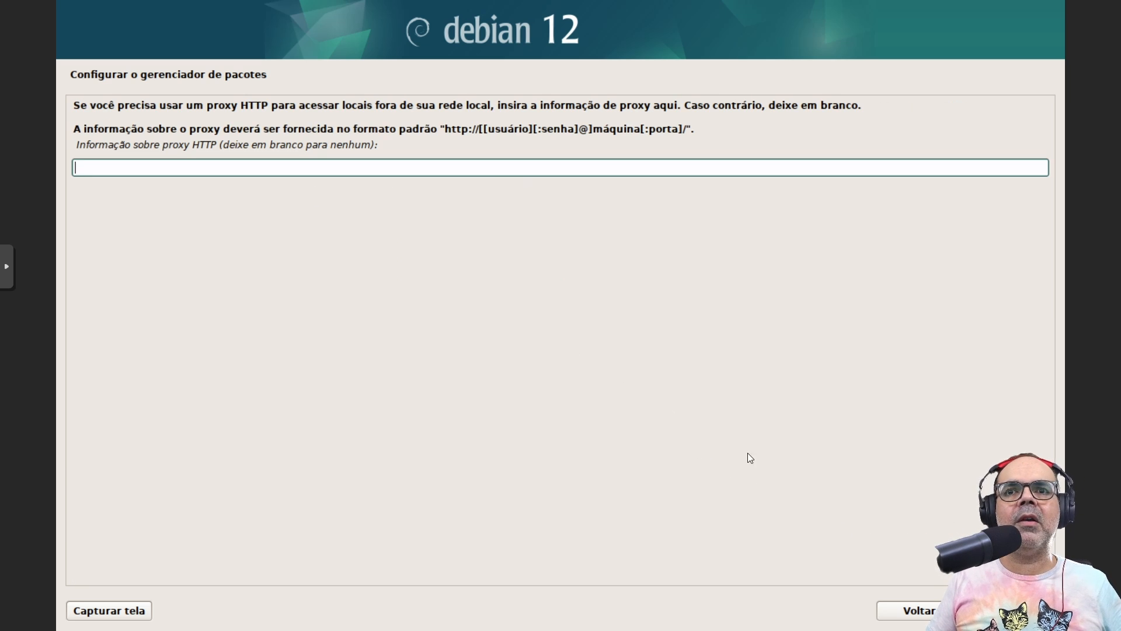
pyautogui.click(1012, 611)
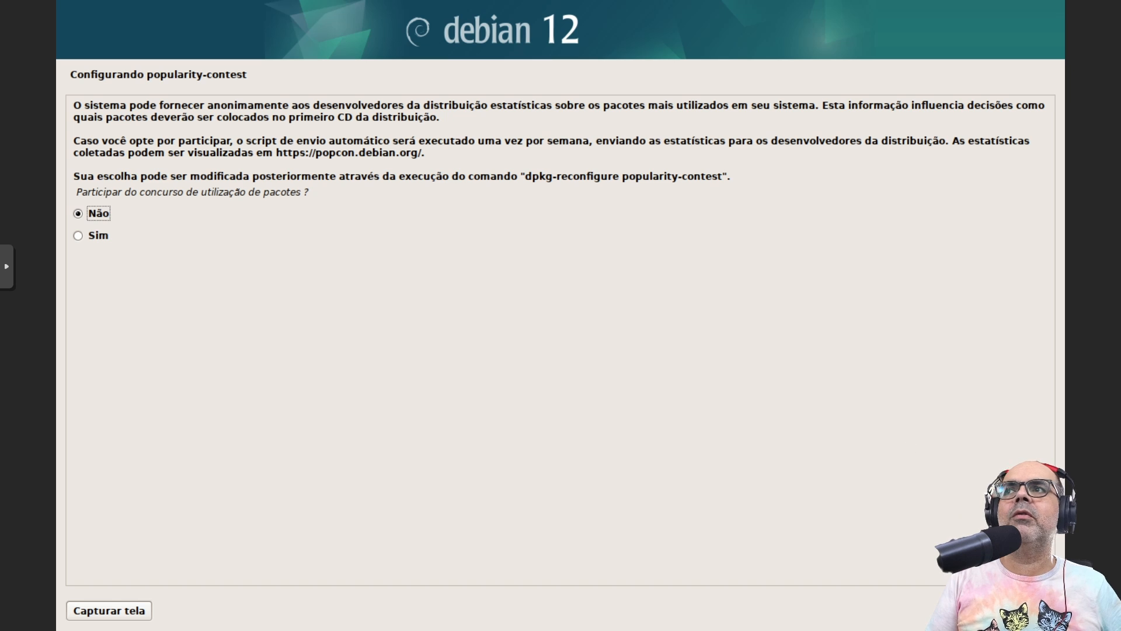
pyautogui.press('Return')
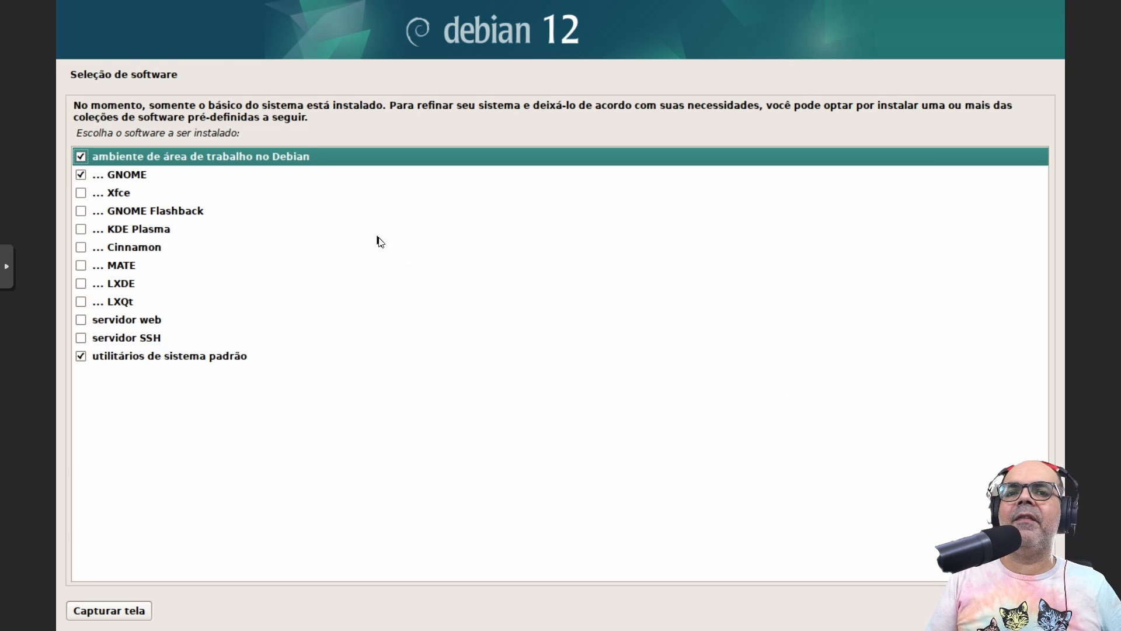
# Deselect the Debian desktop and GNOME, and add SSH server to the software selection
pyautogui.click(82, 156)
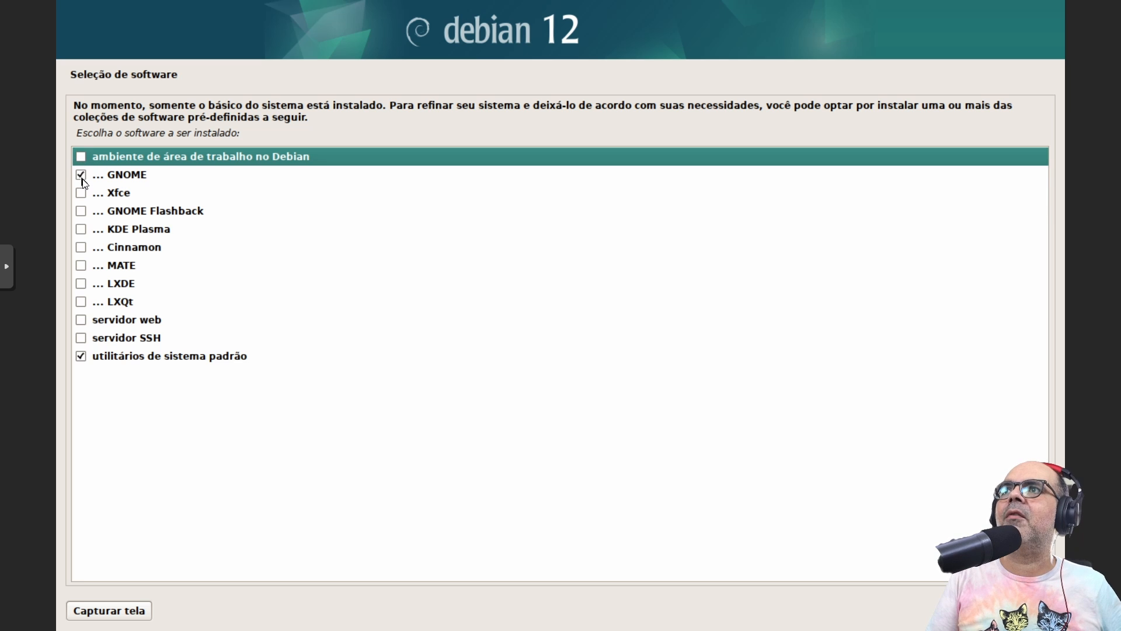
pyautogui.click(81, 175)
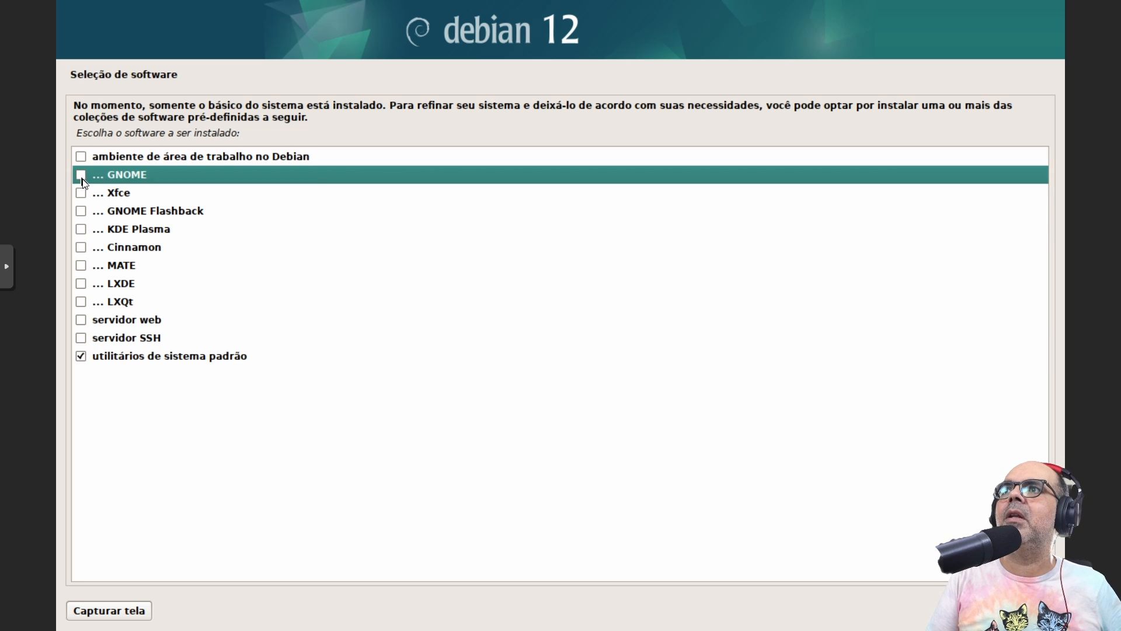
pyautogui.click(82, 338)
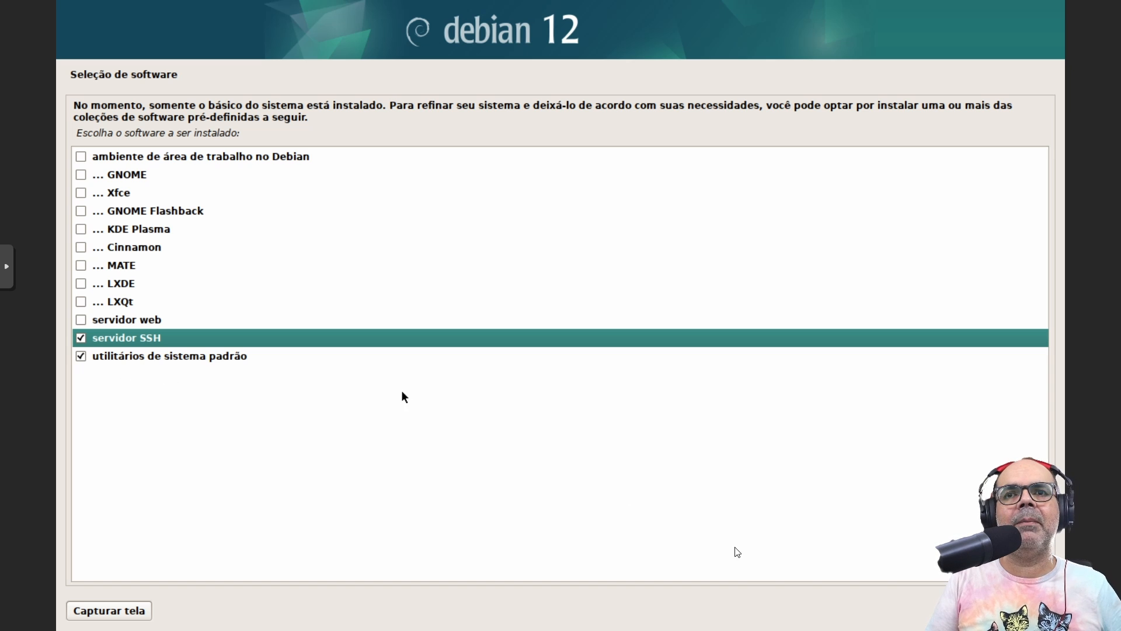
pyautogui.click(1014, 610)
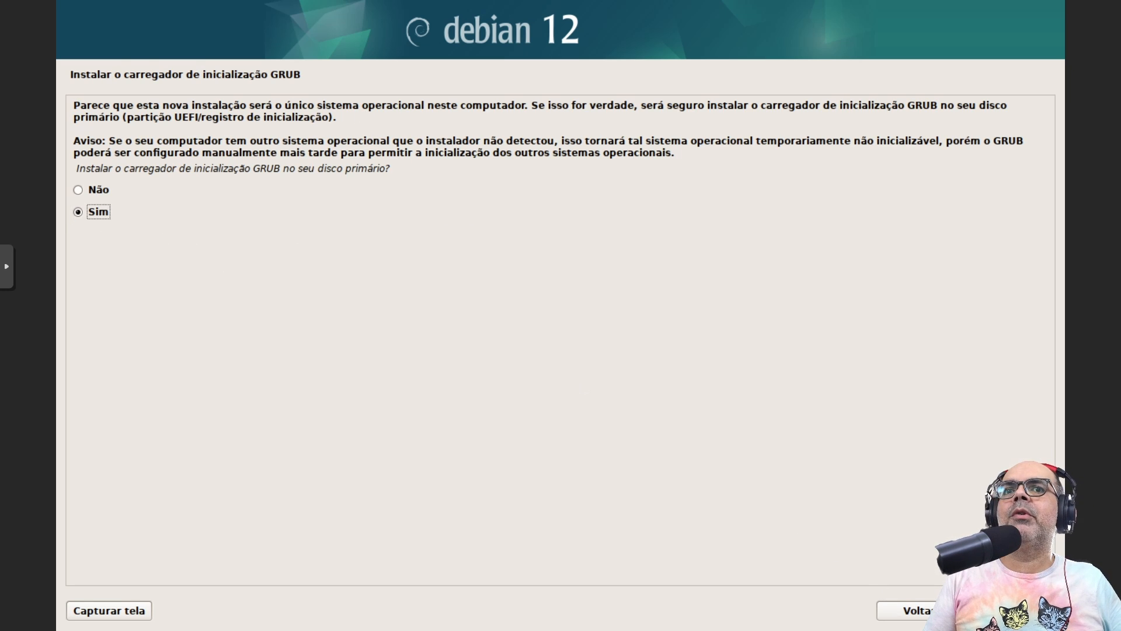
# Install the GRUB boot loader on /dev/sda
pyautogui.click(1012, 611)
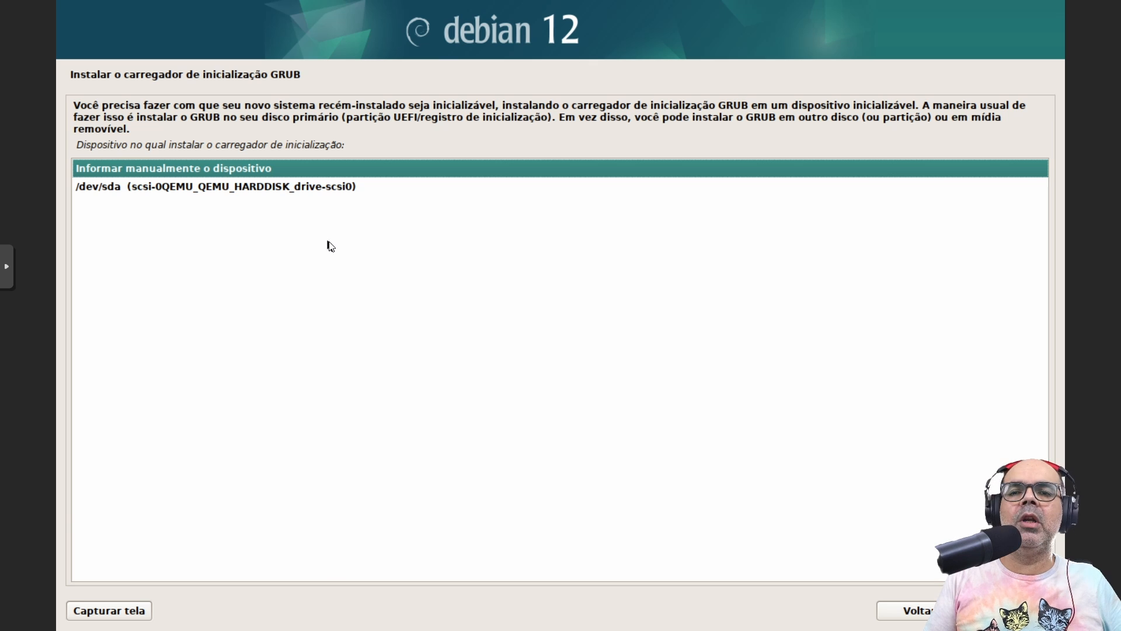
pyautogui.click(344, 195)
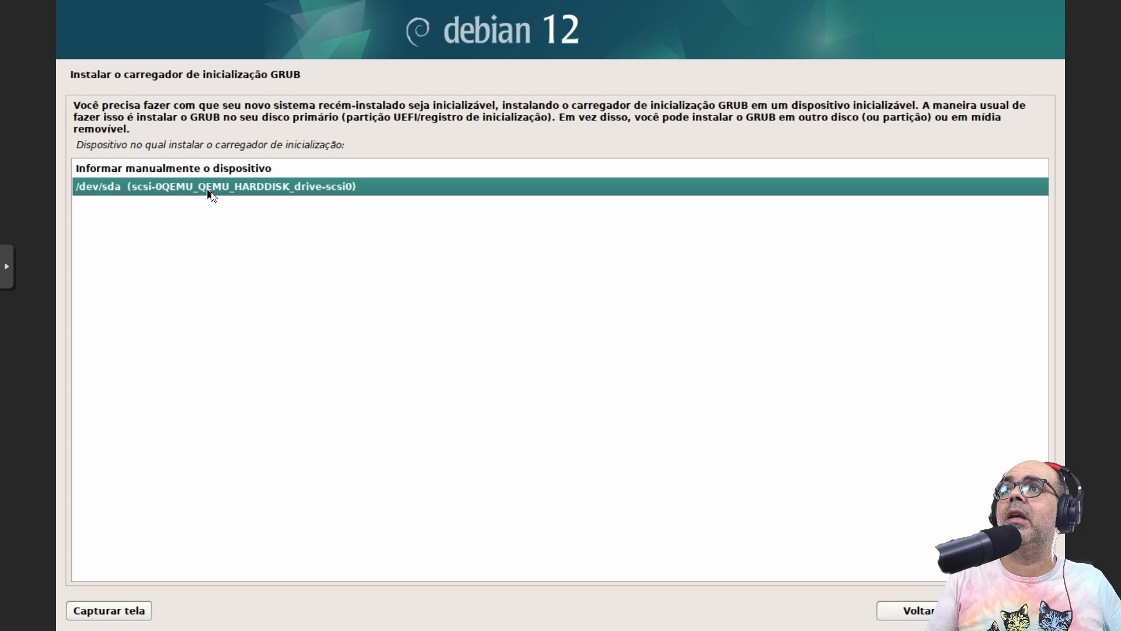
pyautogui.click(1012, 610)
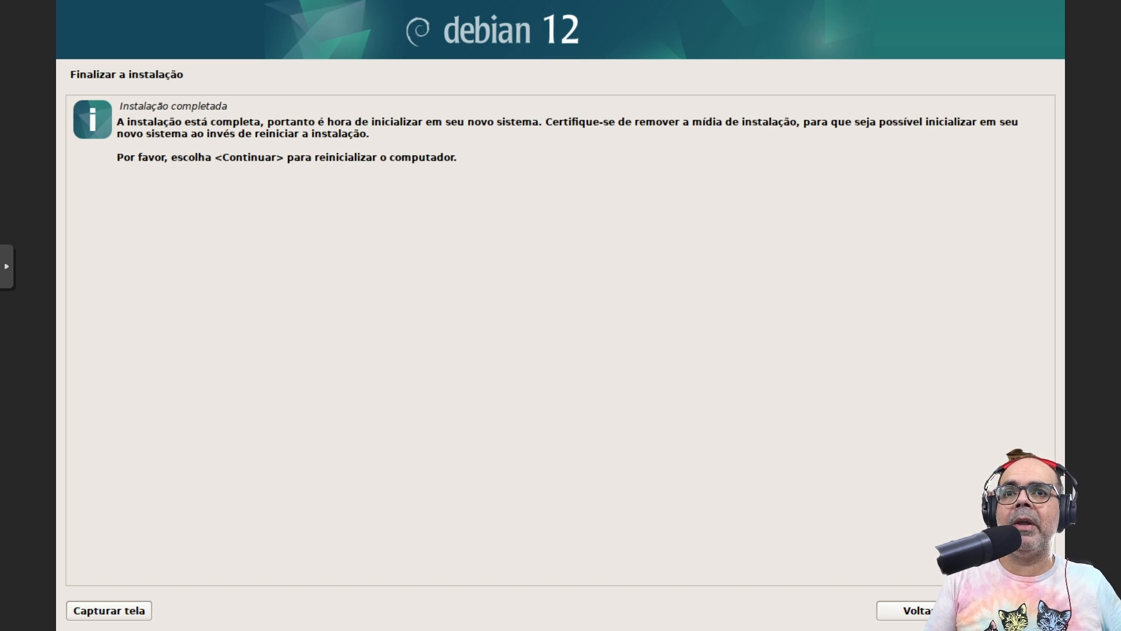
# Reboot the VM and log in as root
pyautogui.press('Return')
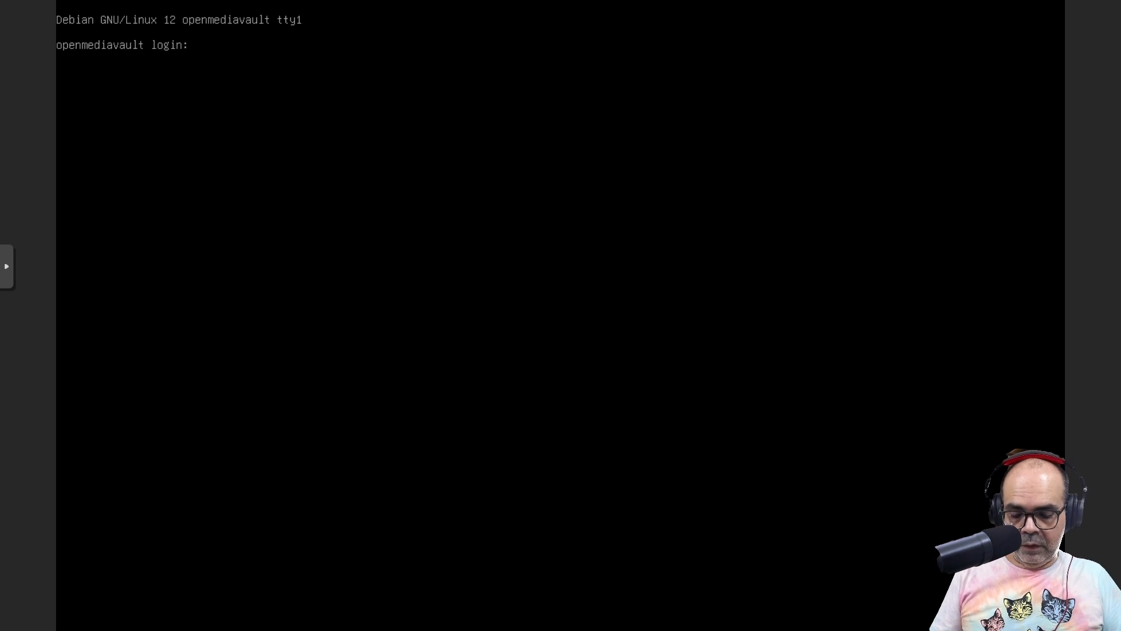
pyautogui.write('root')
pyautogui.press('Return')
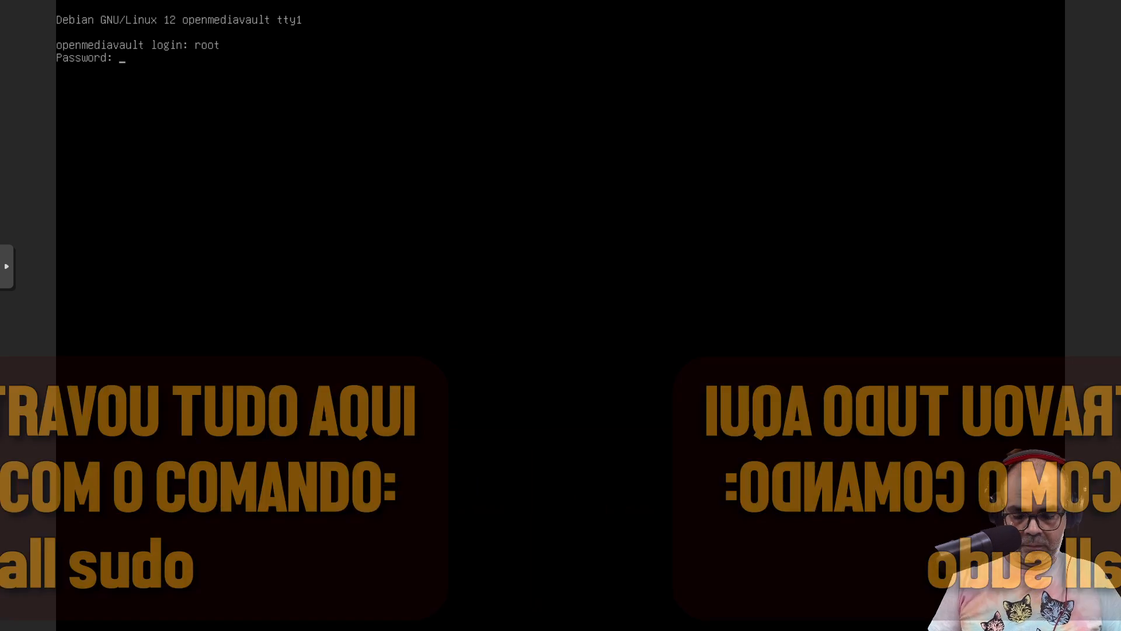
pyautogui.press('Return')
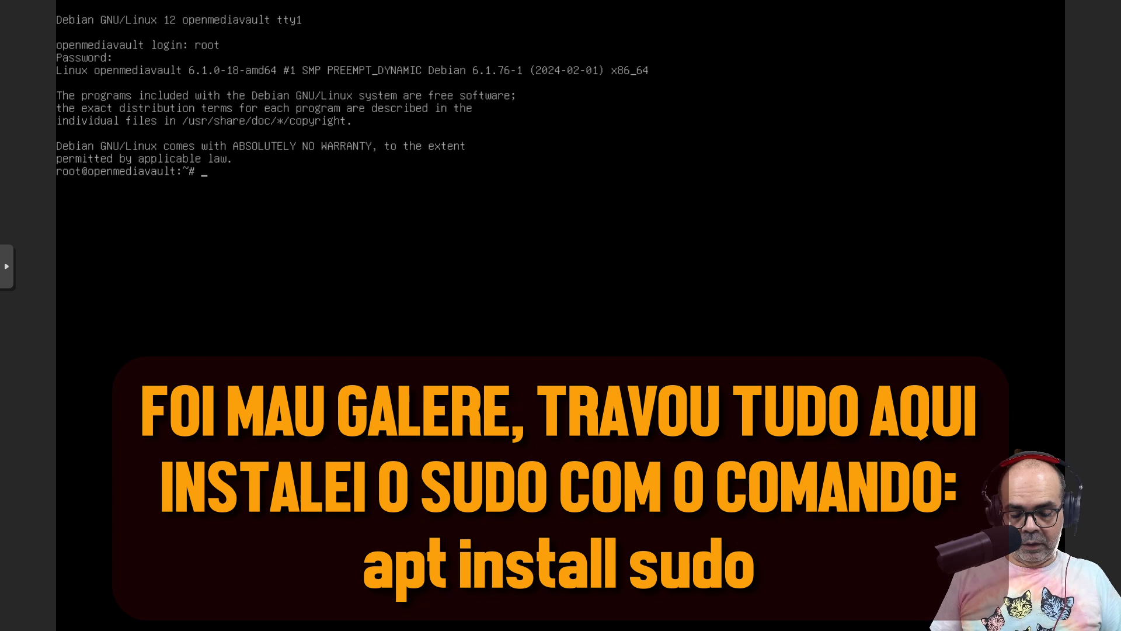
# Install sudo, add the regular user to the sudo group, and check the IP with ip a
pyautogui.write('apt instal')
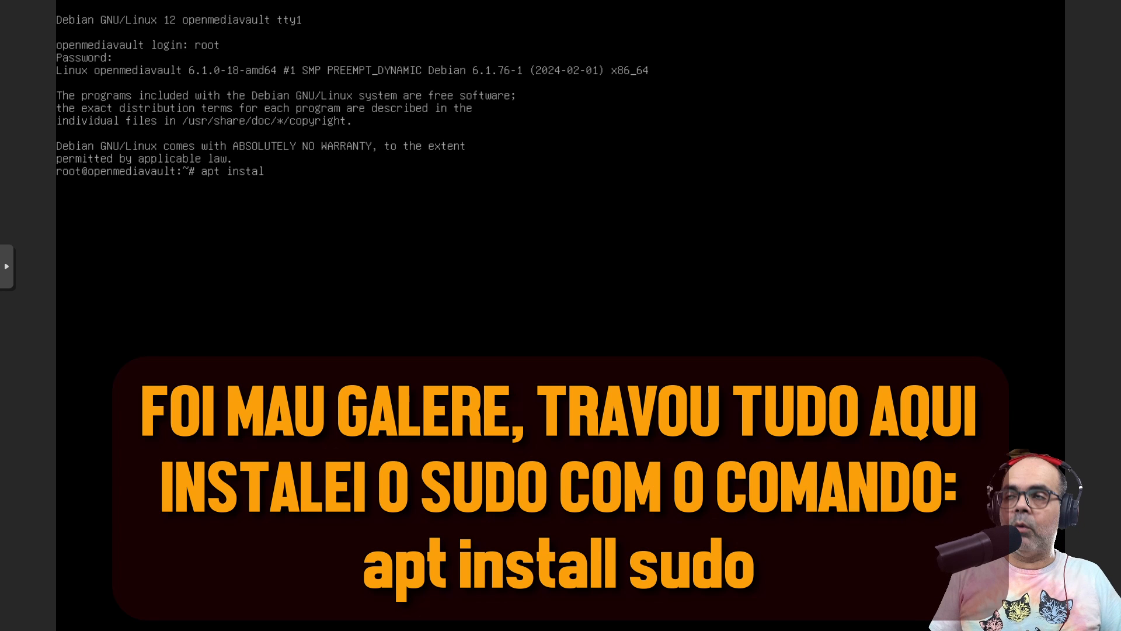
pyautogui.write('l sudo')
pyautogui.press('Return')
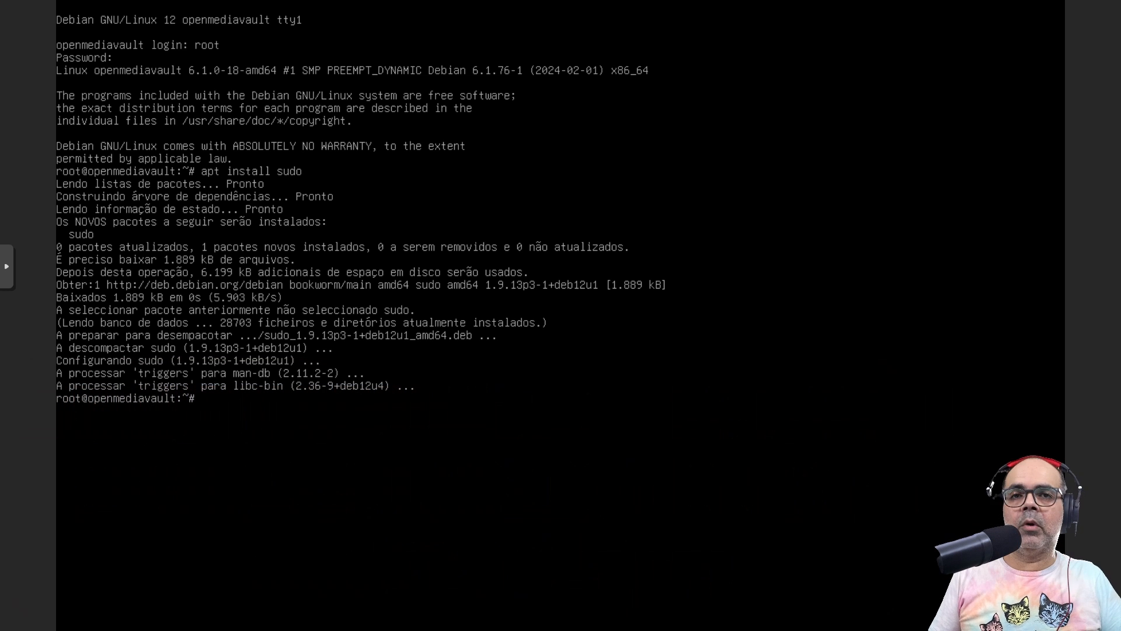
pyautogui.write('usermod')
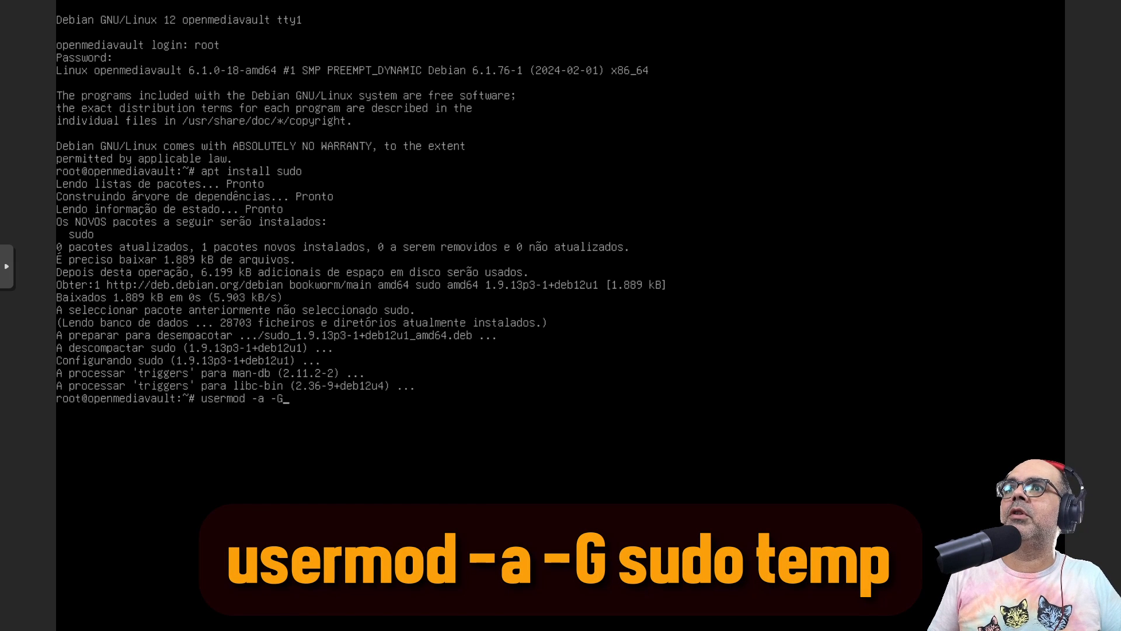
pyautogui.write('-a -G sud')
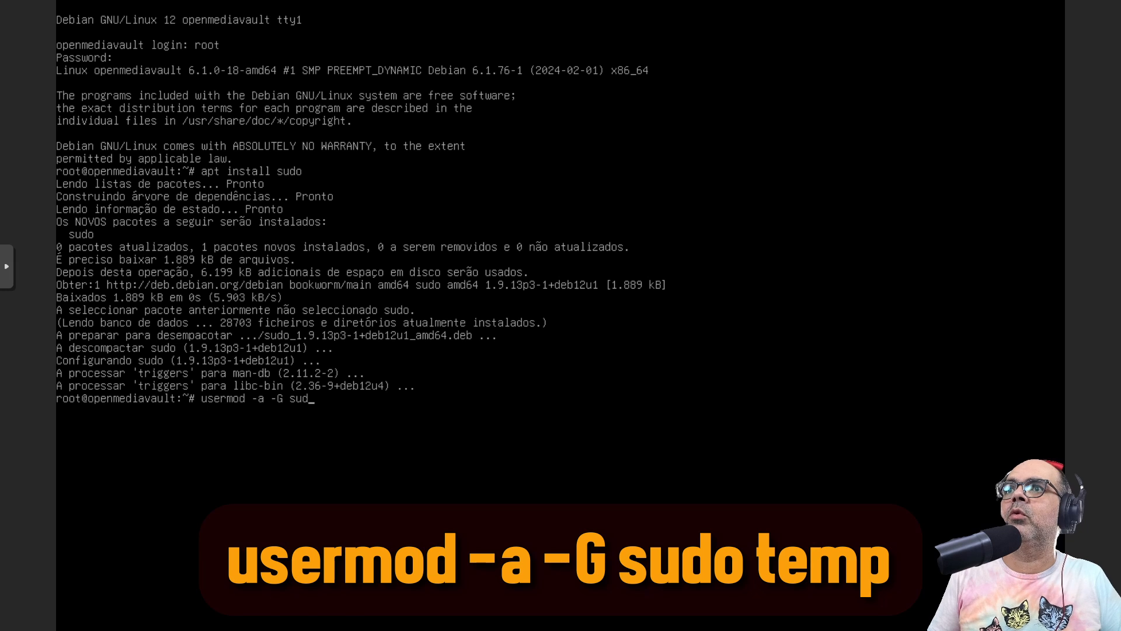
pyautogui.write('o temp')
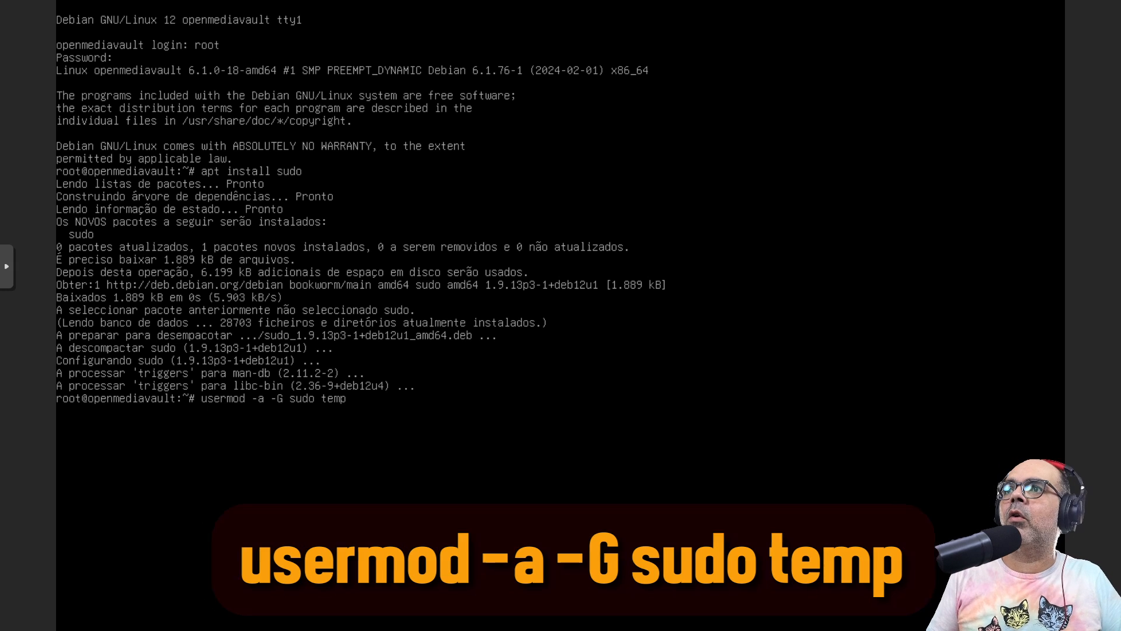
pyautogui.press('Return')
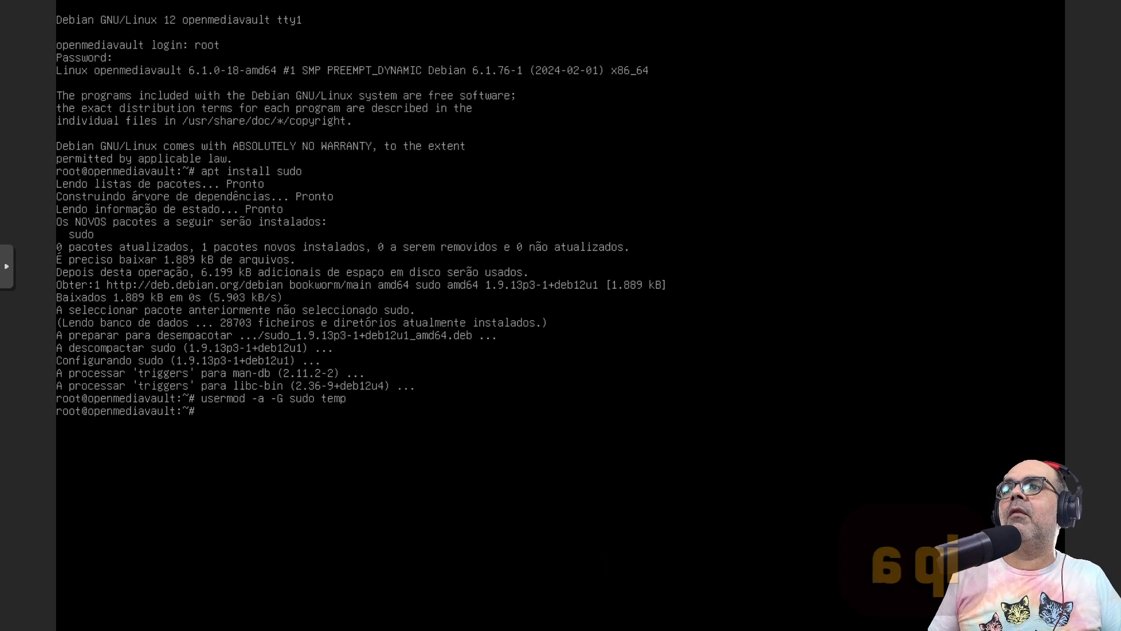
pyautogui.write('ip a')
pyautogui.press('Return')
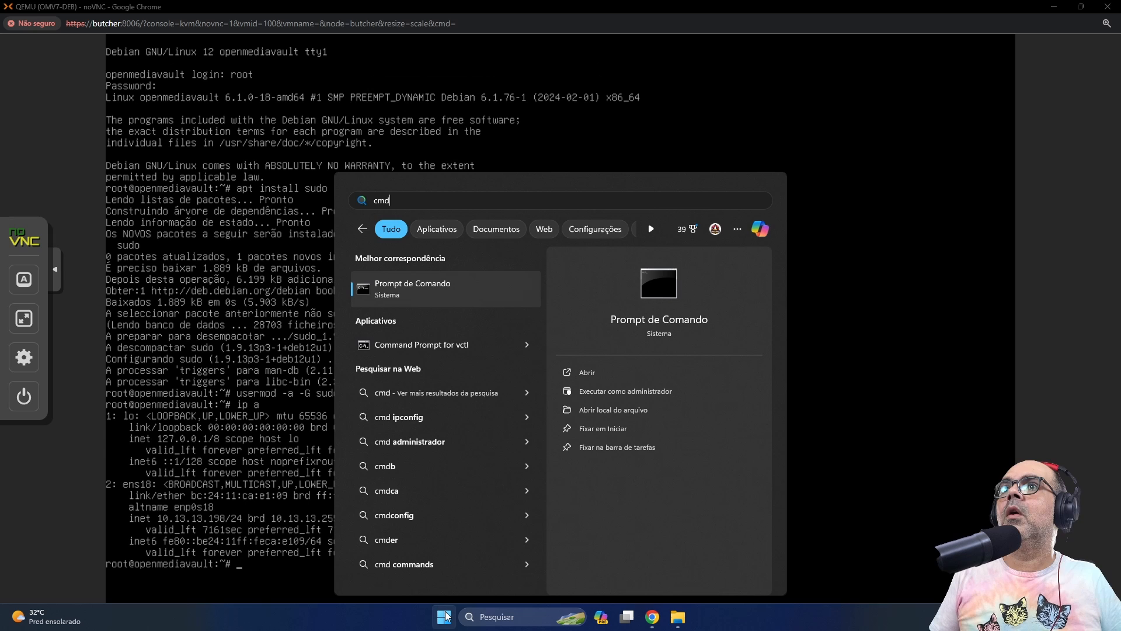
# From Command Prompt, SSH into 10.13.13.198 as the regular user, accepting the host key
pyautogui.press('Return')
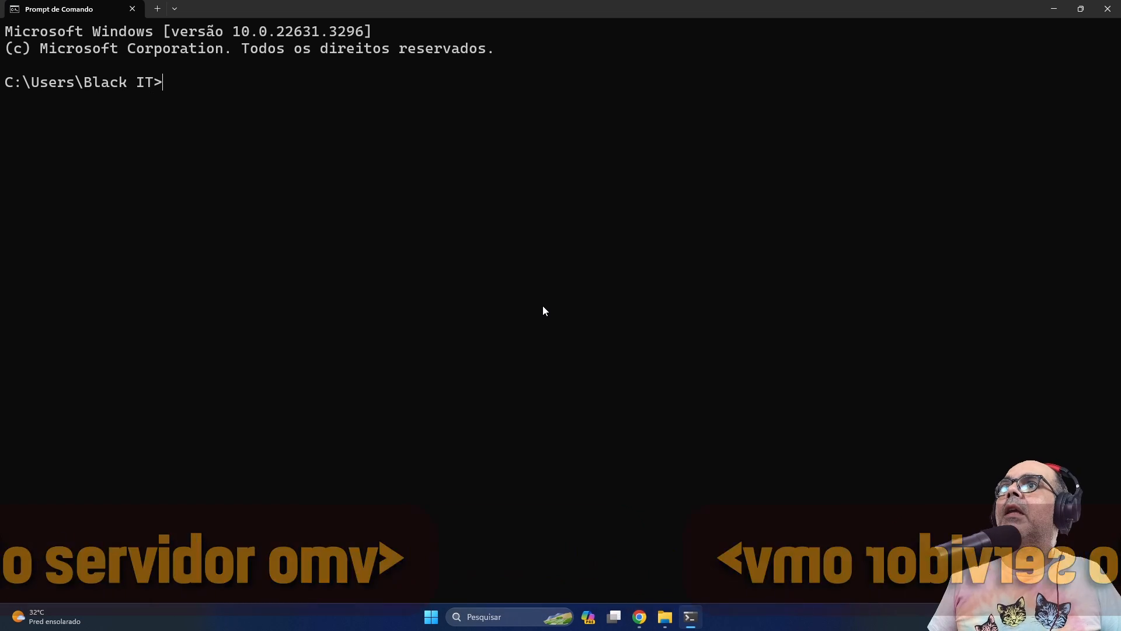
pyautogui.write('ssh temp@10.13.')
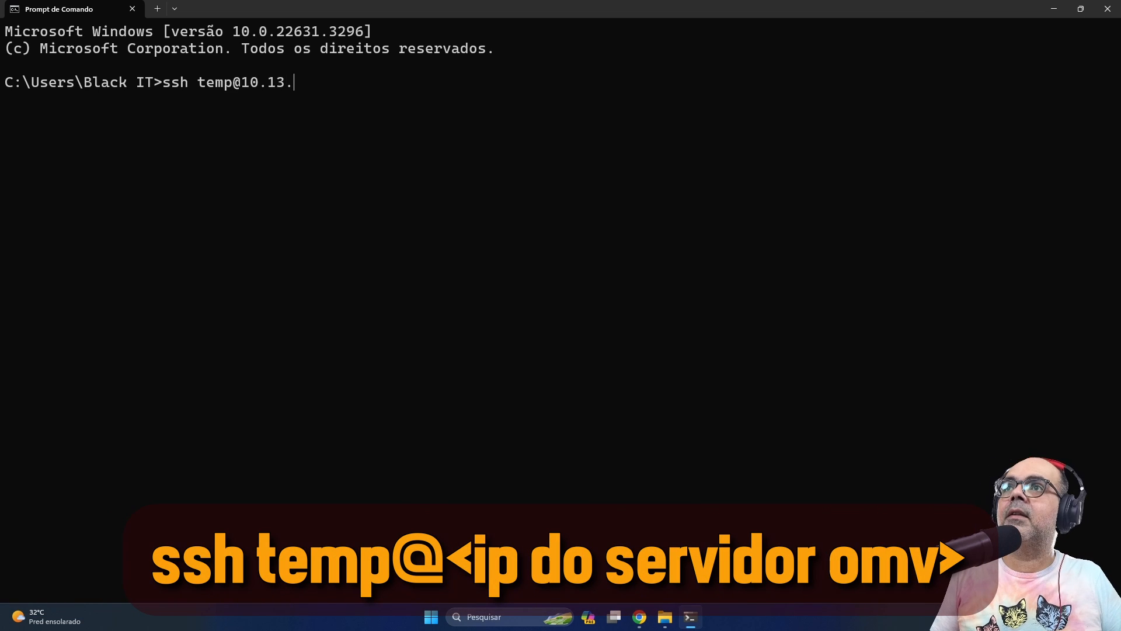
pyautogui.write('13.198')
pyautogui.press('Return')
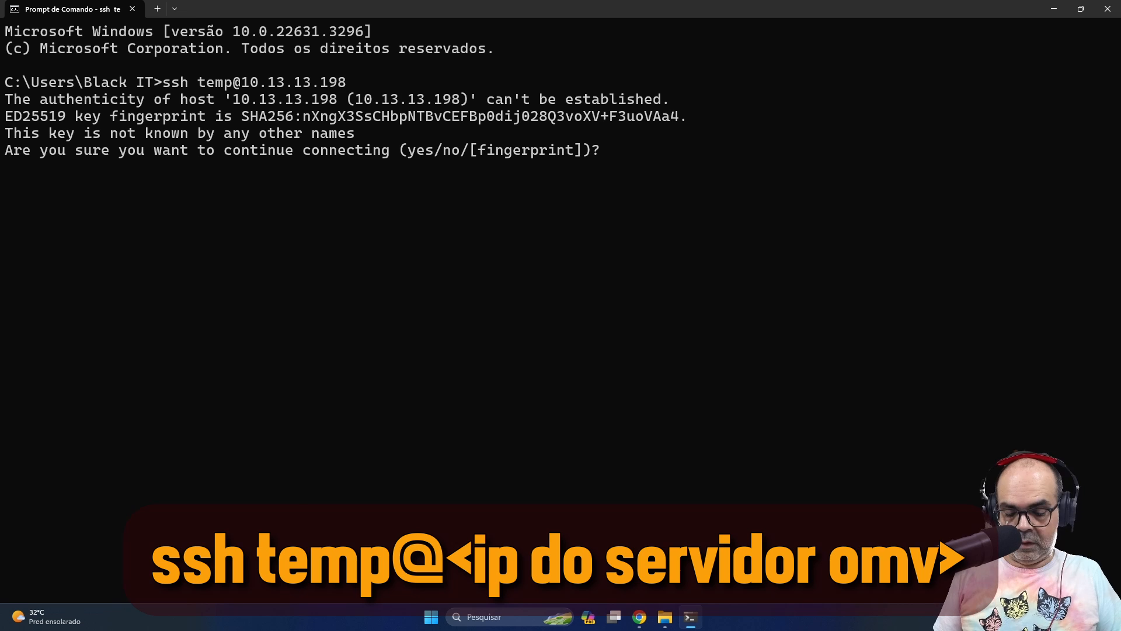
pyautogui.write('yes')
pyautogui.press('Return')
pyautogui.press('Return')
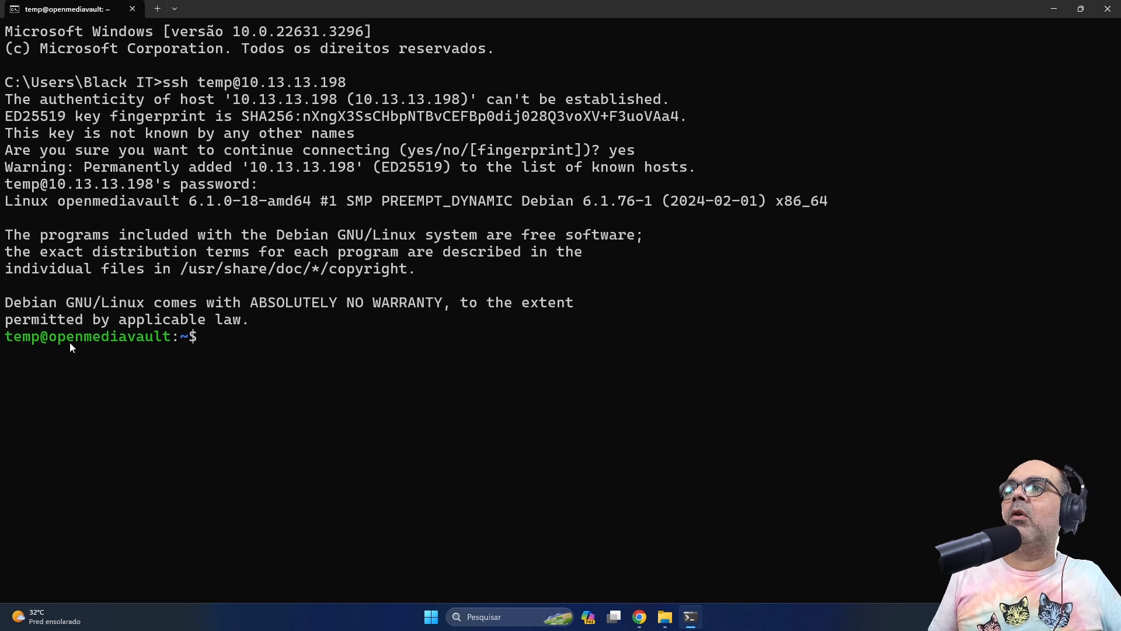
# Run id, then sudo id to confirm the user gets root privileges
pyautogui.write('sudo')
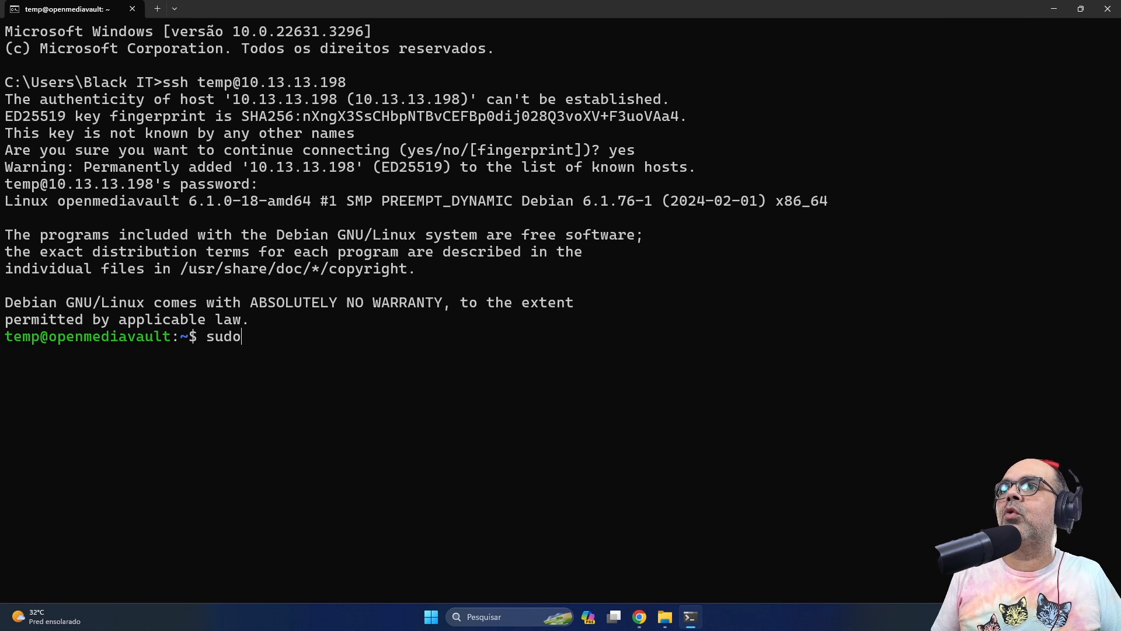
pyautogui.press('BackSpace')
pyautogui.press('BackSpace')
pyautogui.press('BackSpace')
pyautogui.press('BackSpace')
pyautogui.press('BackSpace')
pyautogui.write('id')
pyautogui.press('Return')
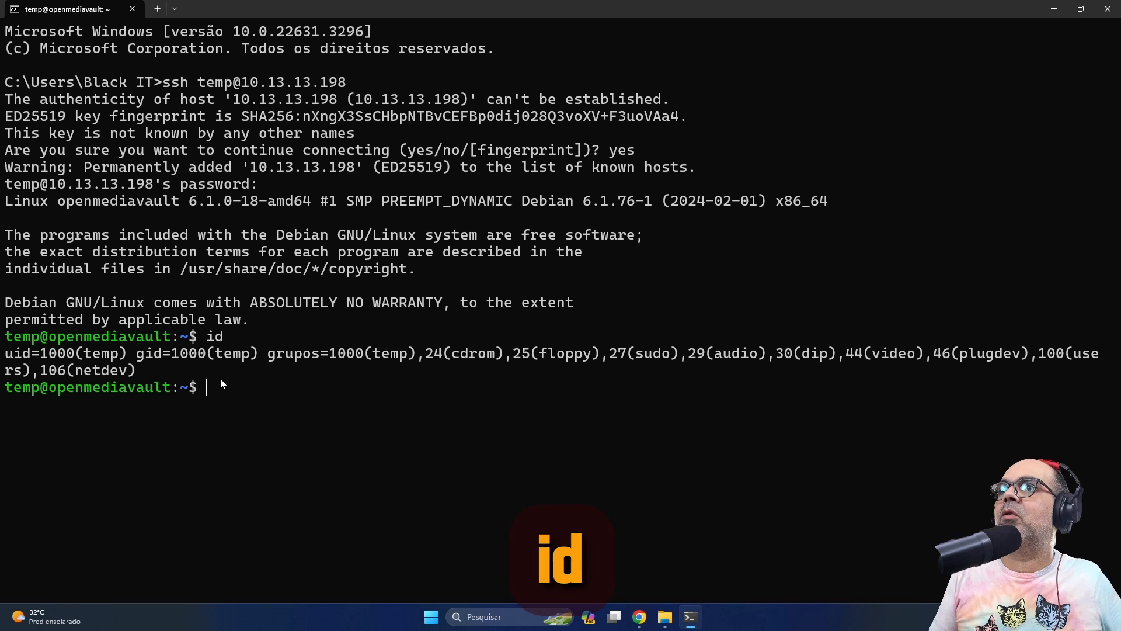
pyautogui.write('sudo id')
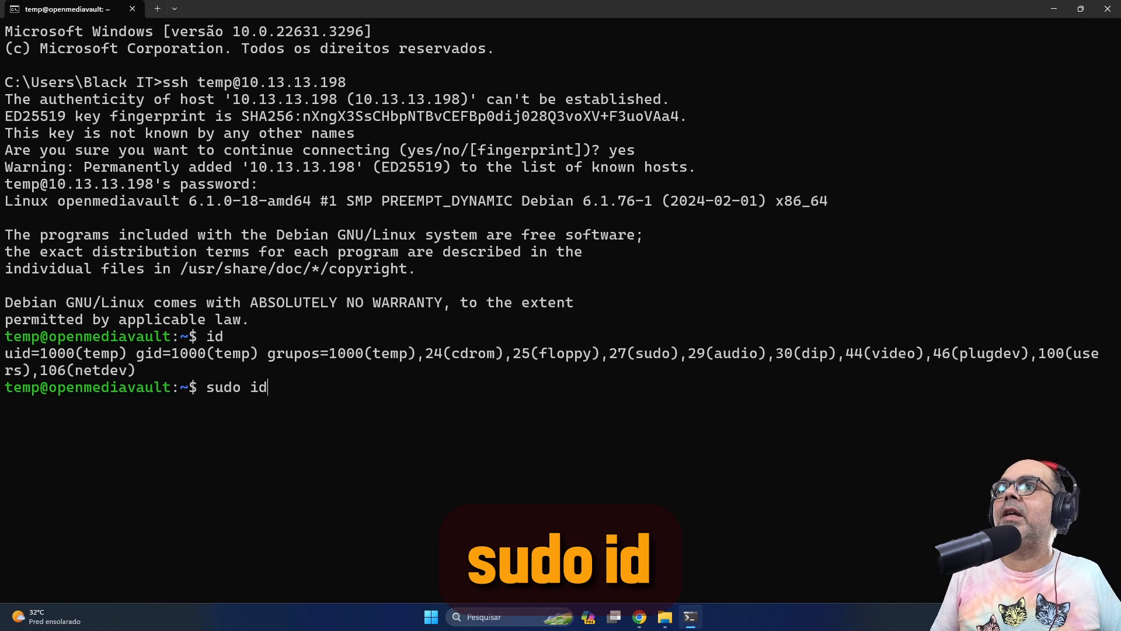
pyautogui.press('Return')
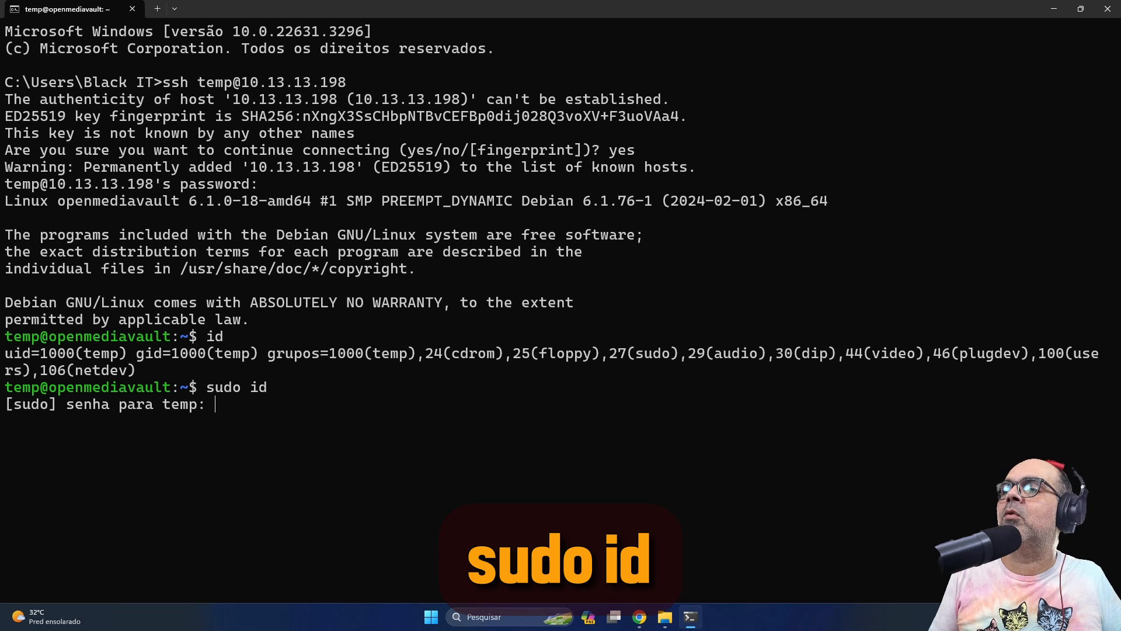
pyautogui.press('Return')
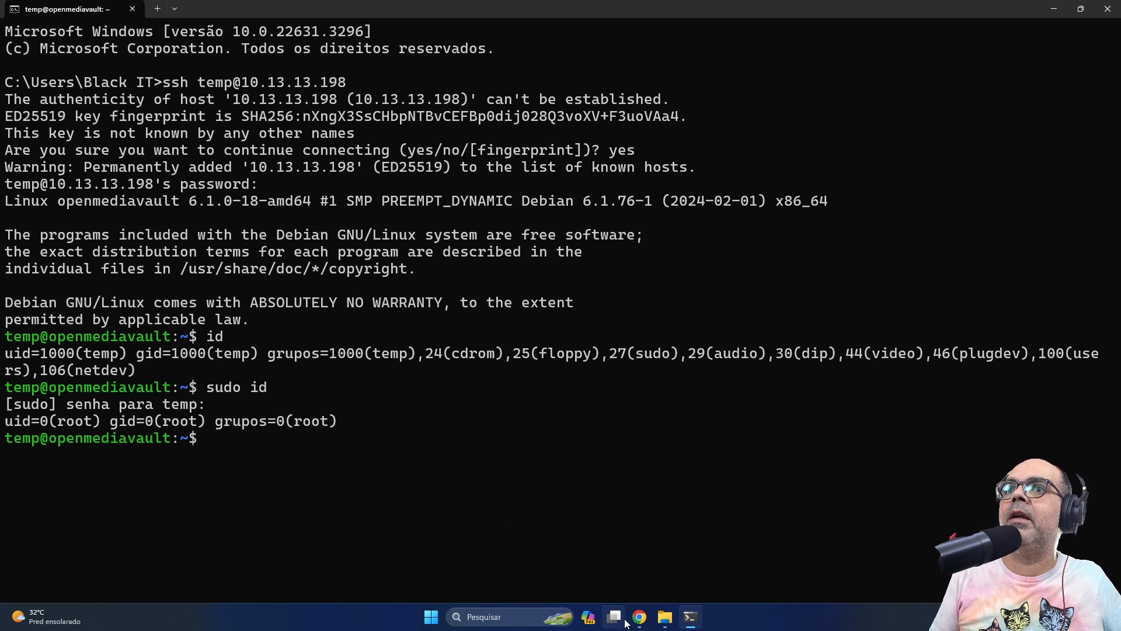
# Google 'openmediavault script' in a new Chrome tab
pyautogui.moveTo(639, 618)
pyautogui.click(569, 552)
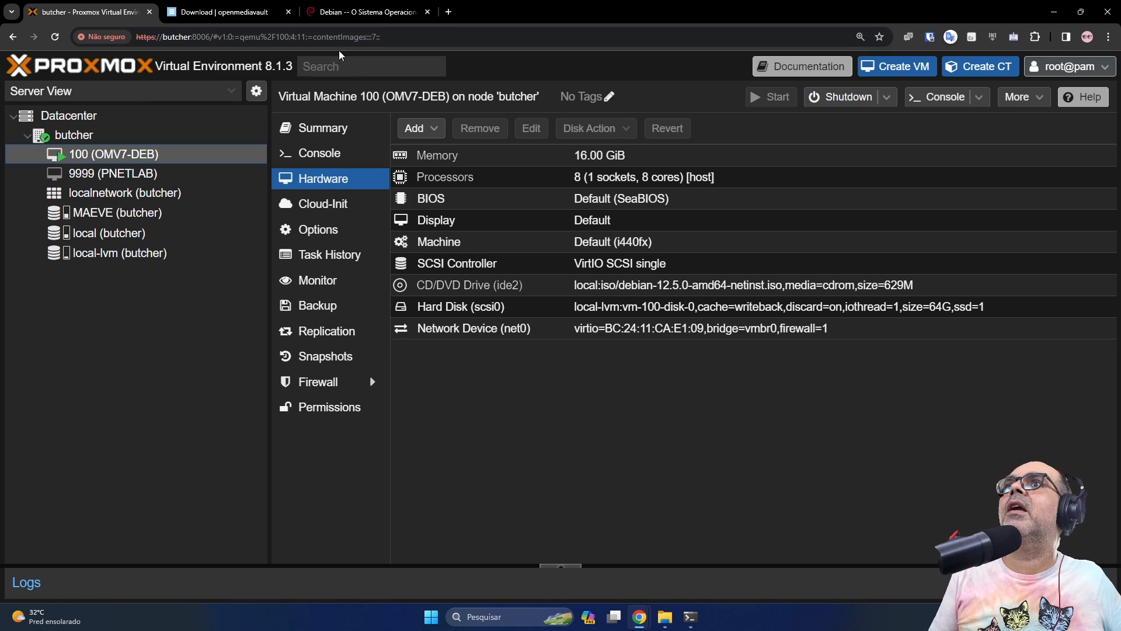
pyautogui.click(449, 12)
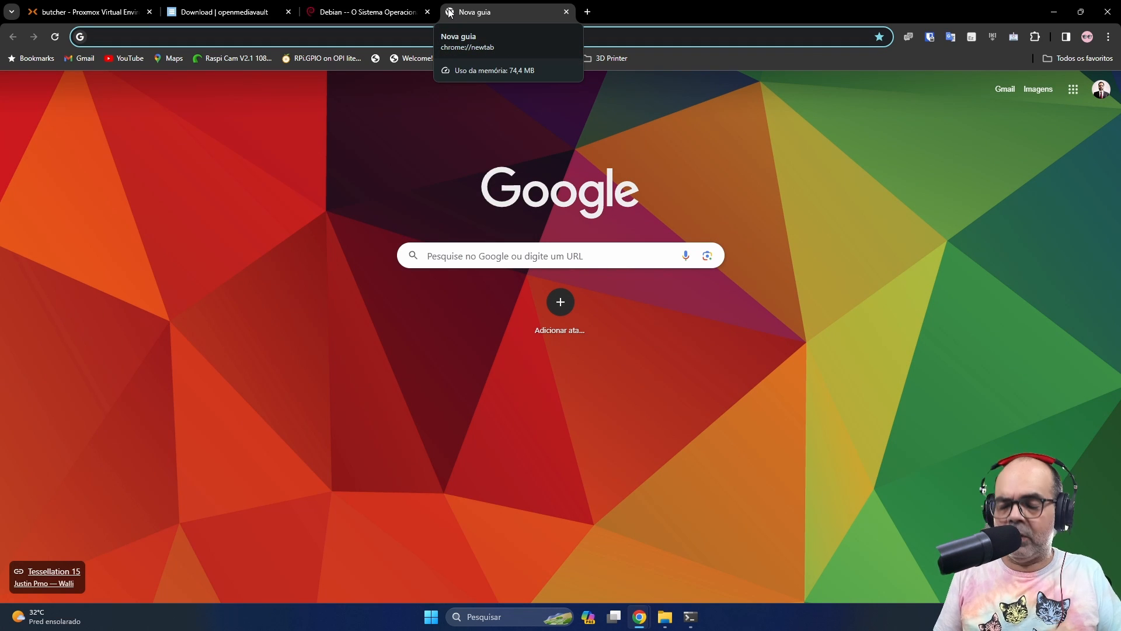
pyautogui.write('op')
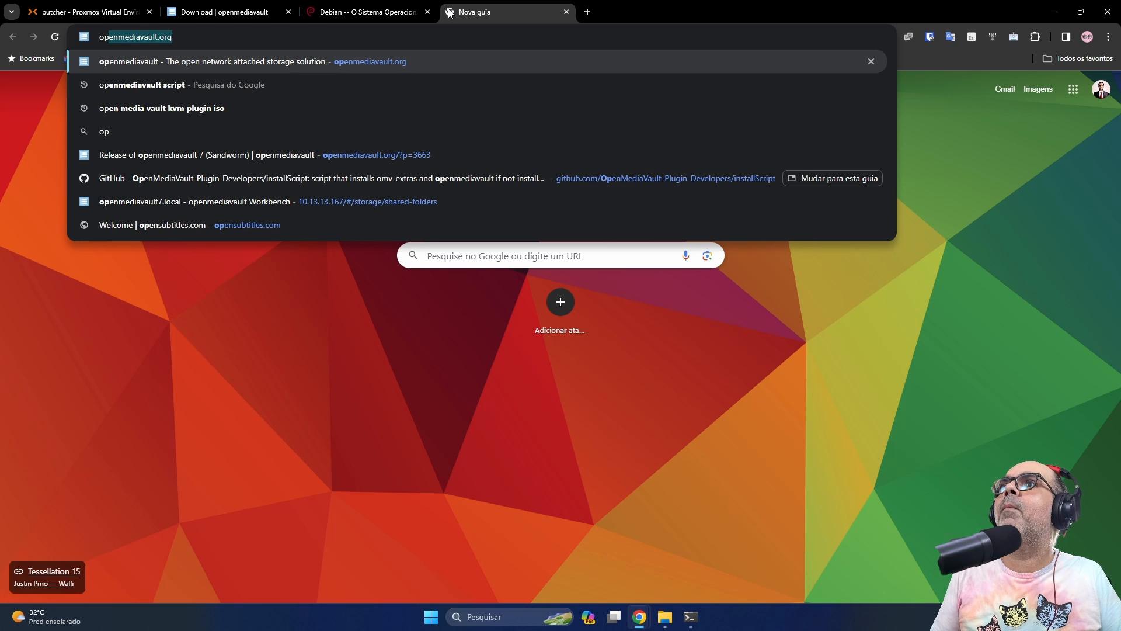
pyautogui.write('enmediavault scri')
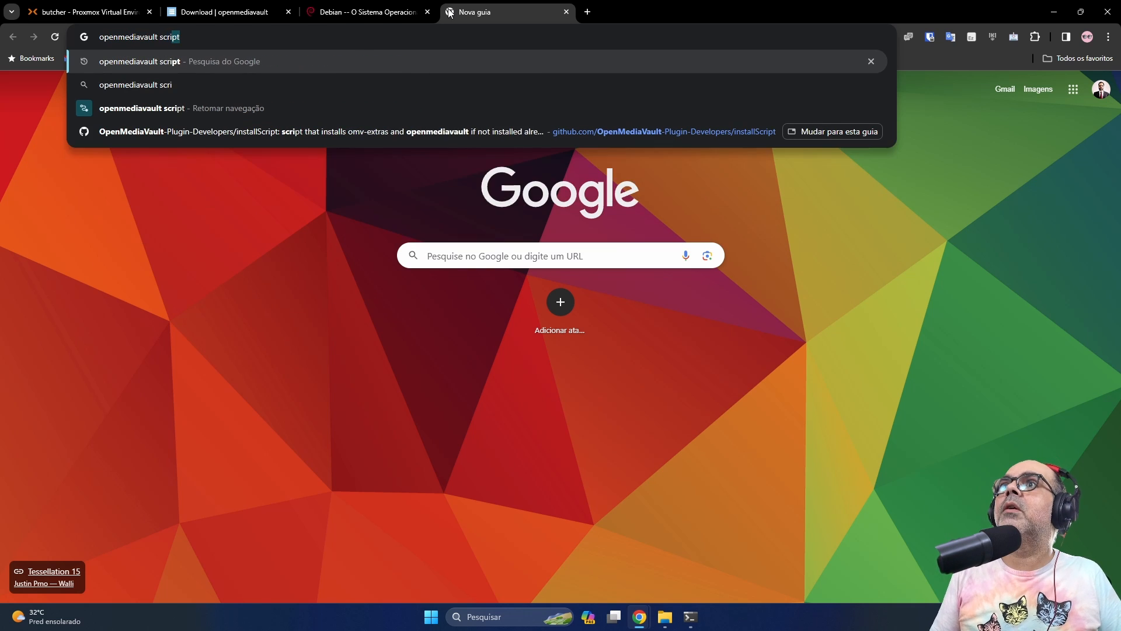
pyautogui.press('Return')
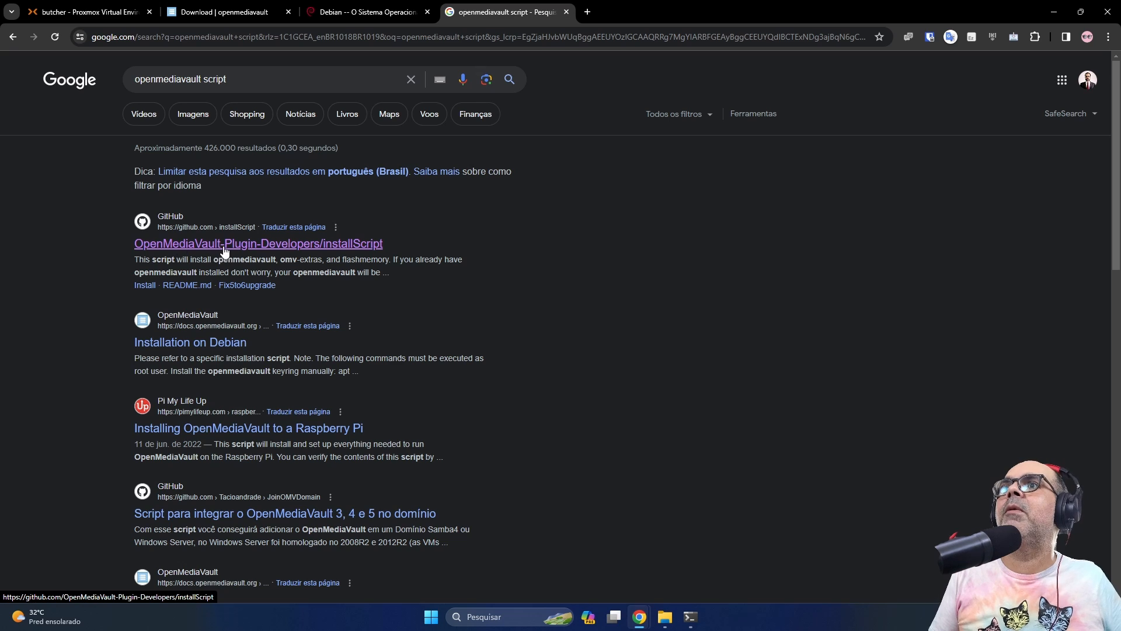
# Copy the wget install command from the installScript GitHub README's Installation section
pyautogui.click(380, 248)
pyautogui.scroll(-7, 889, 422)
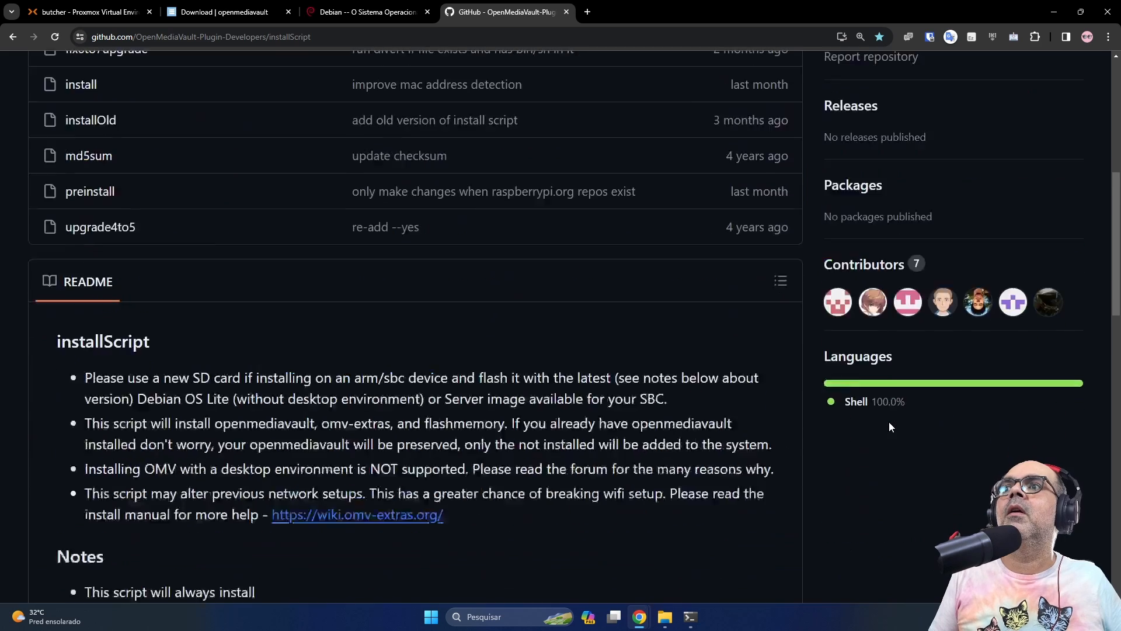
pyautogui.scroll(-10, 888, 422)
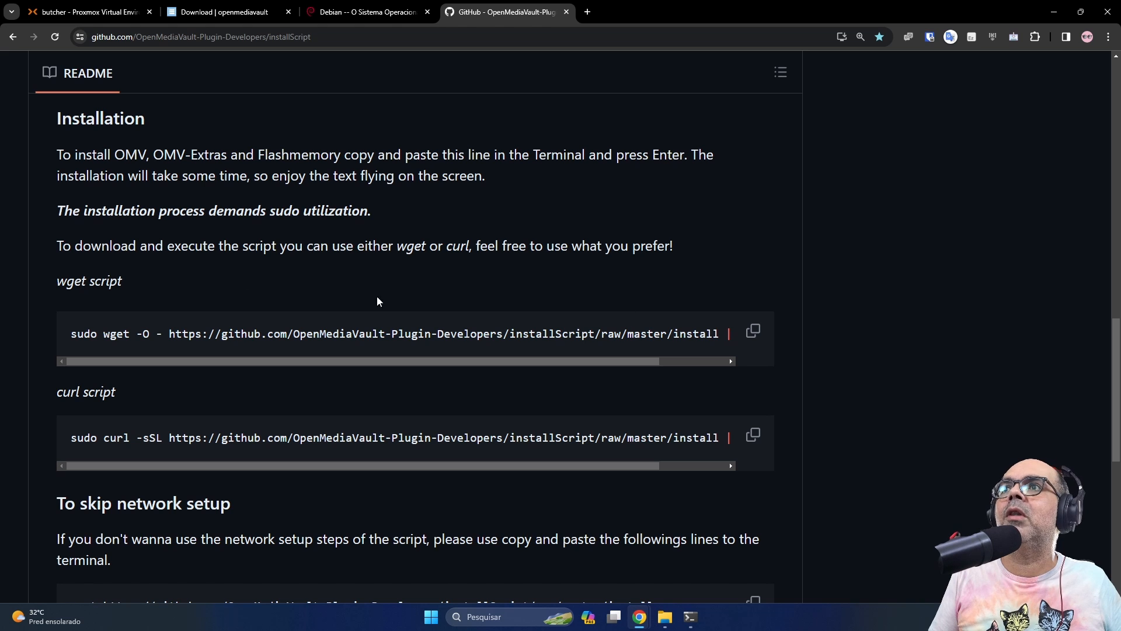
pyautogui.click(754, 334)
pyautogui.hotkey('alt', 'Tab')
# Paste and run the openmediavault install script, then run ip a to list the server's addresses
pyautogui.hotkey('ctrl', 'v')
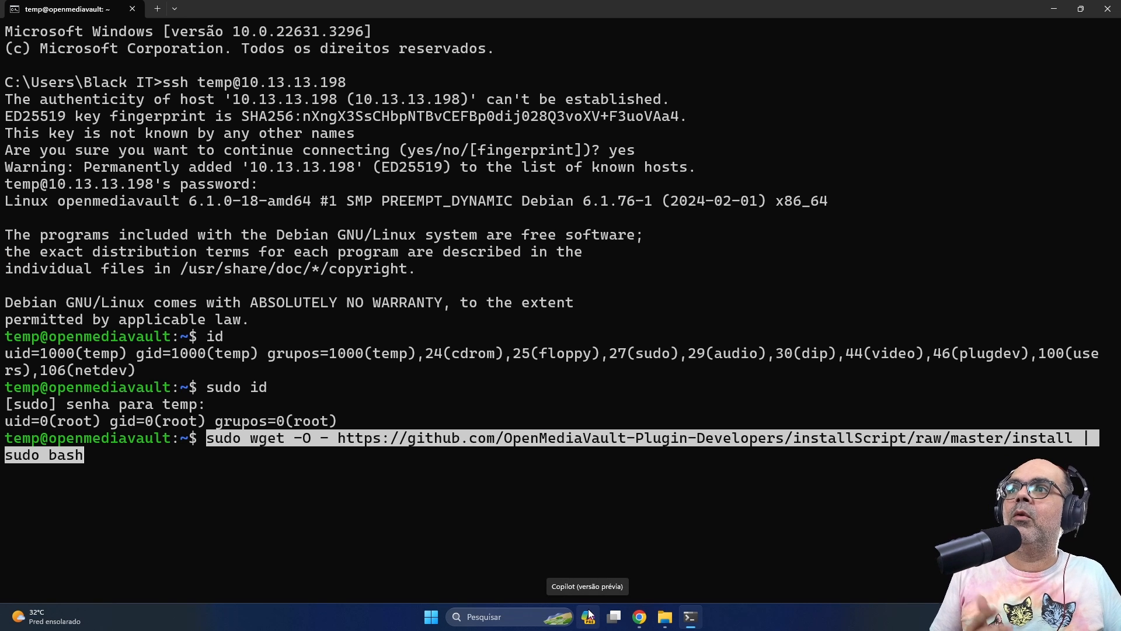
pyautogui.press('Return')
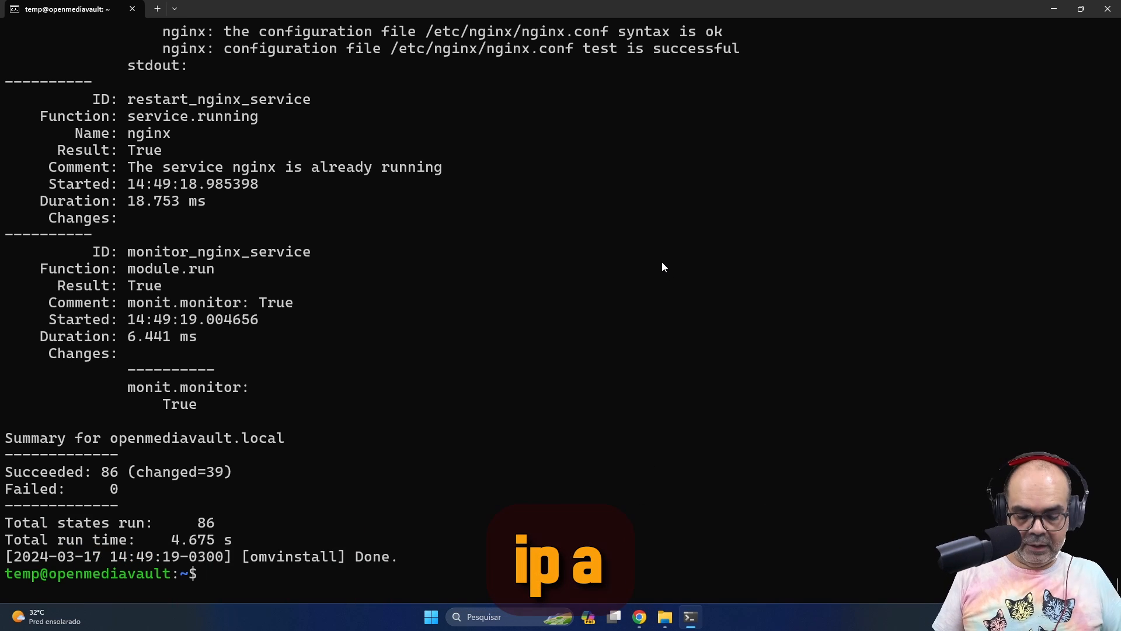
pyautogui.press('Return')
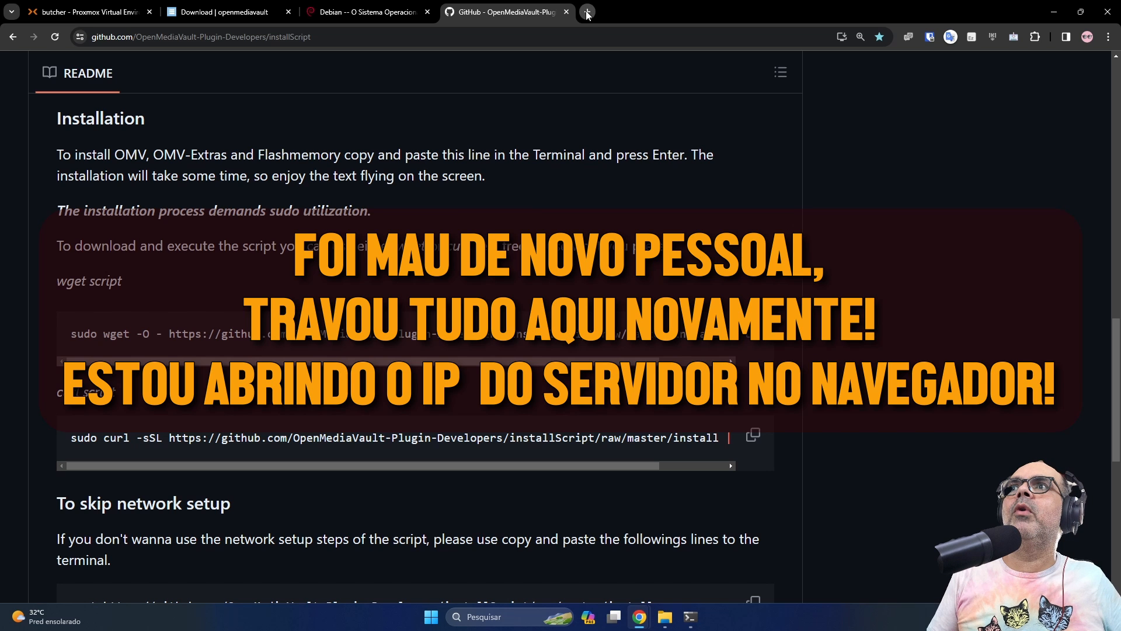
pyautogui.click(587, 11)
pyautogui.write('10.13.13')
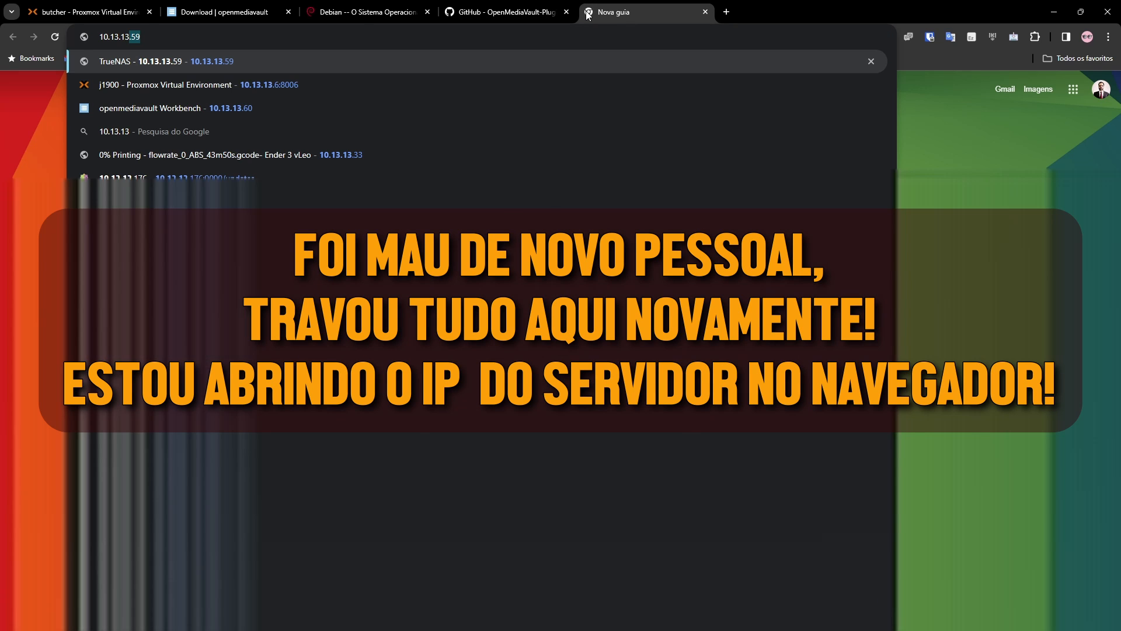
pyautogui.write('.198')
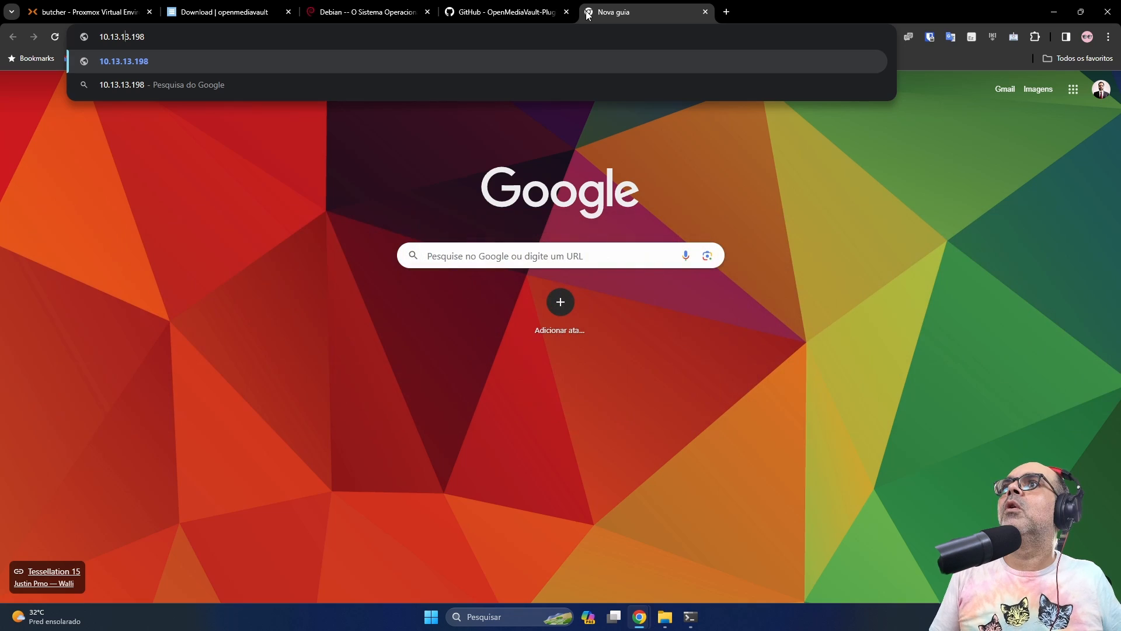
pyautogui.press('Home')
pyautogui.write('http:/')
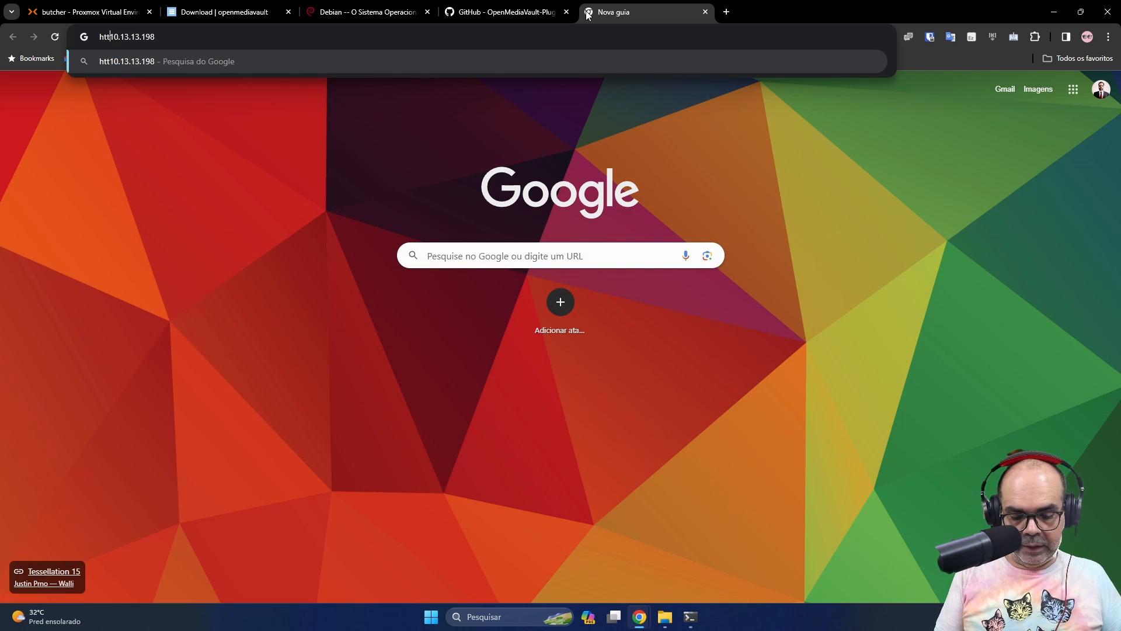
pyautogui.write('/')
pyautogui.press('Return')
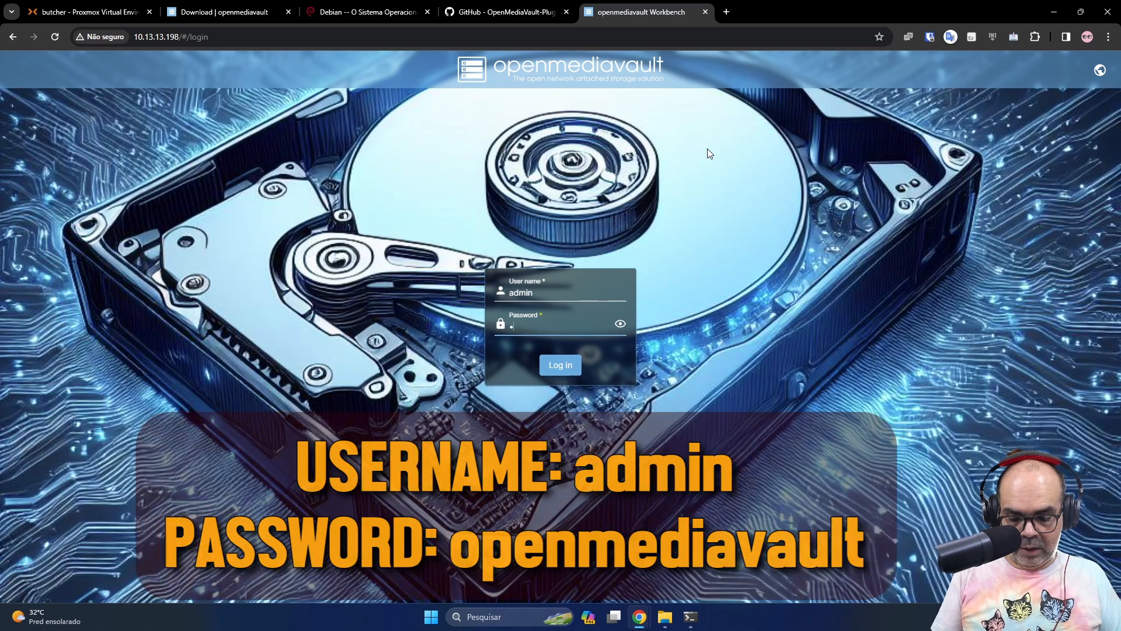
pyautogui.write('openm')
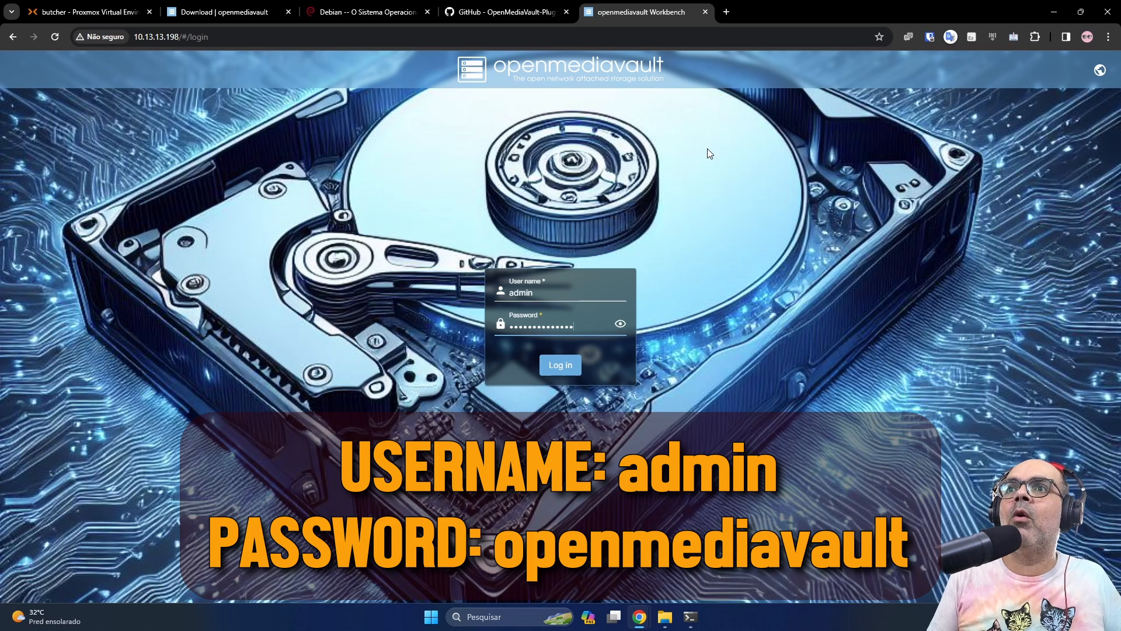
pyautogui.write('ediavault')
pyautogui.press('Return')
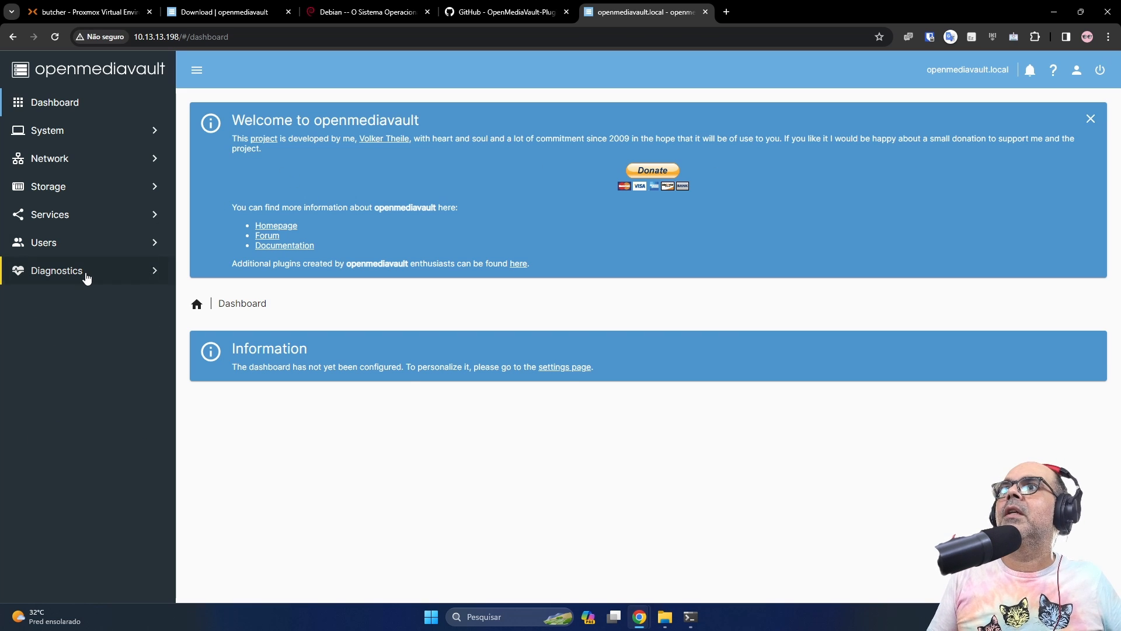
# Check Diagnostics > System Information for version 7.0.3-1 (Sandworm), then go to the System section
pyautogui.click(56, 271)
pyautogui.click(87, 301)
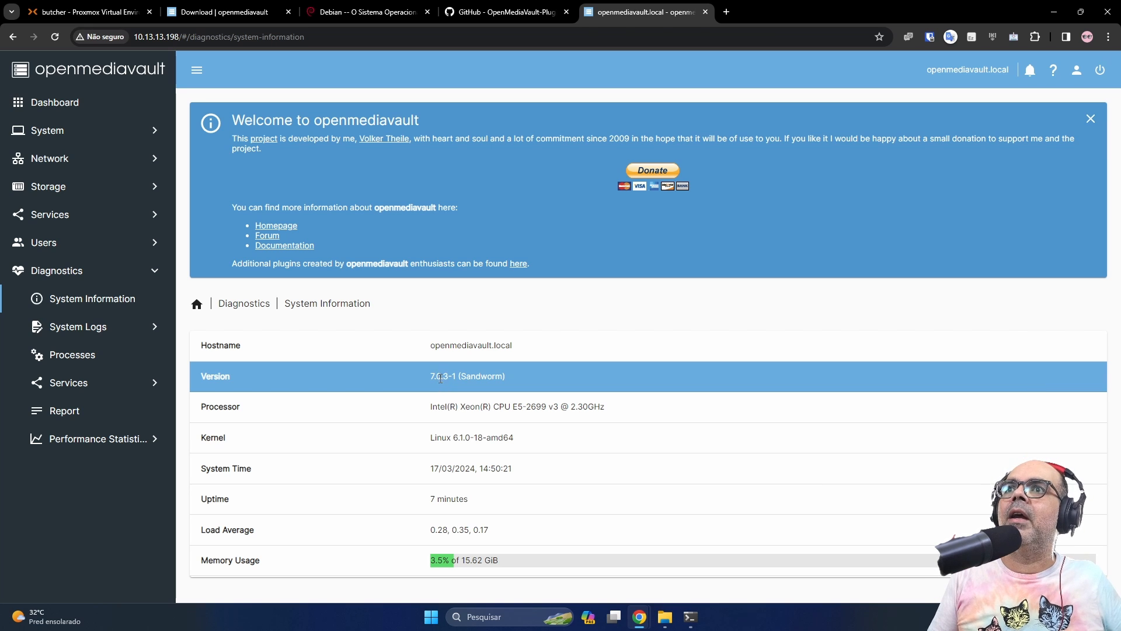
pyautogui.click(53, 131)
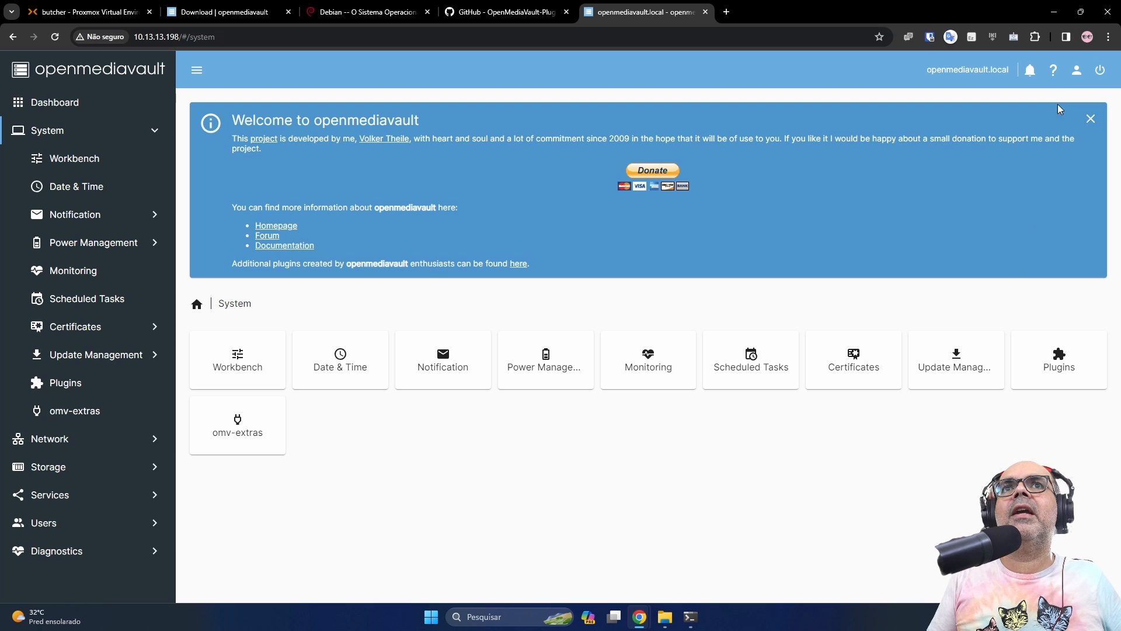
# Switch the interface language to Português and turn on Modo escuro (dark mode)
pyautogui.click(1078, 76)
pyautogui.moveTo(1035, 225)
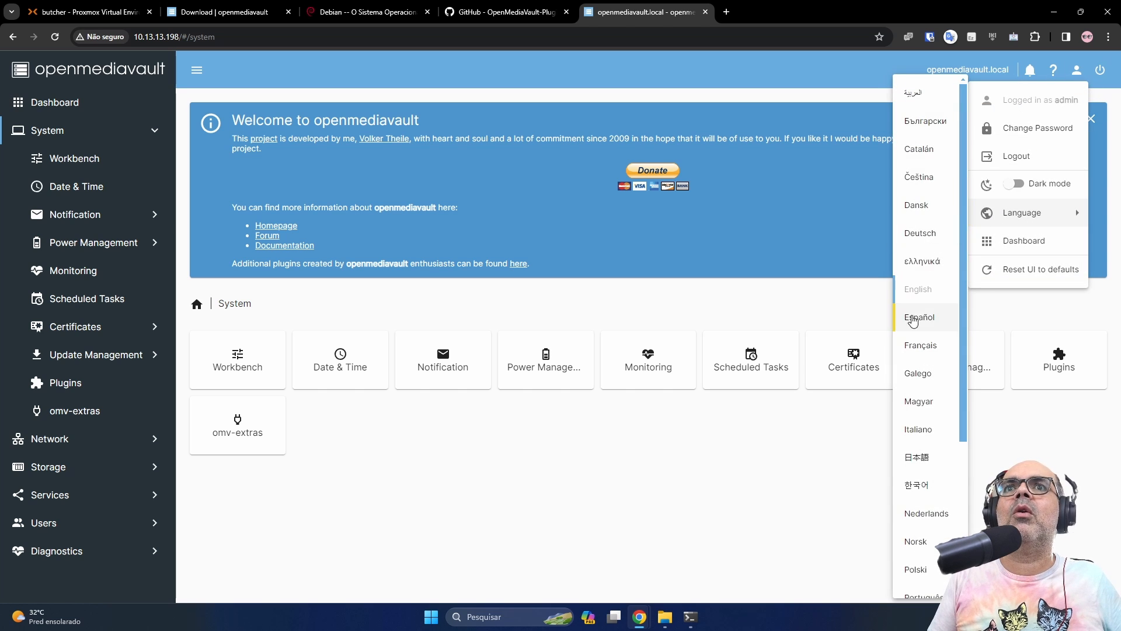
pyautogui.scroll(-4, 917, 327)
pyautogui.scroll(4, 922, 380)
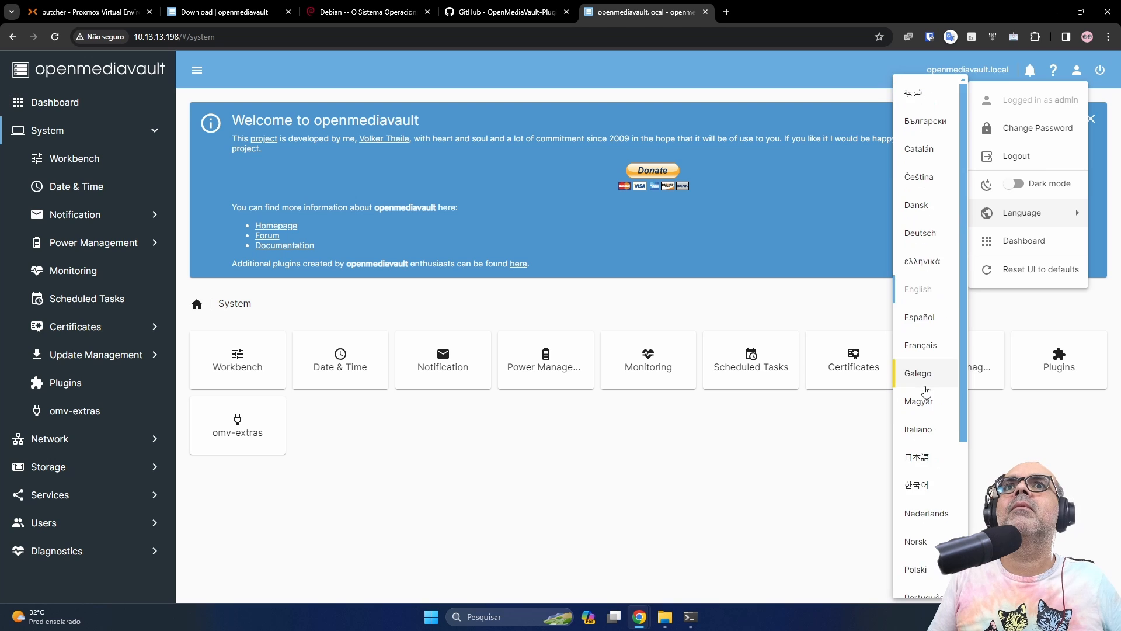
pyautogui.click(926, 389)
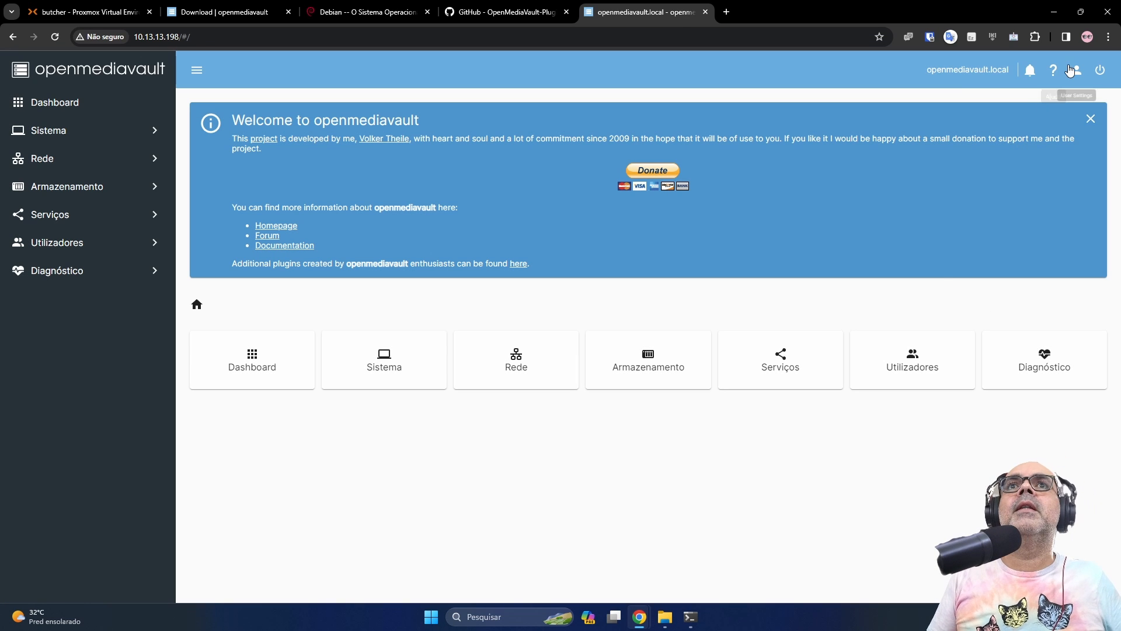
pyautogui.click(1078, 71)
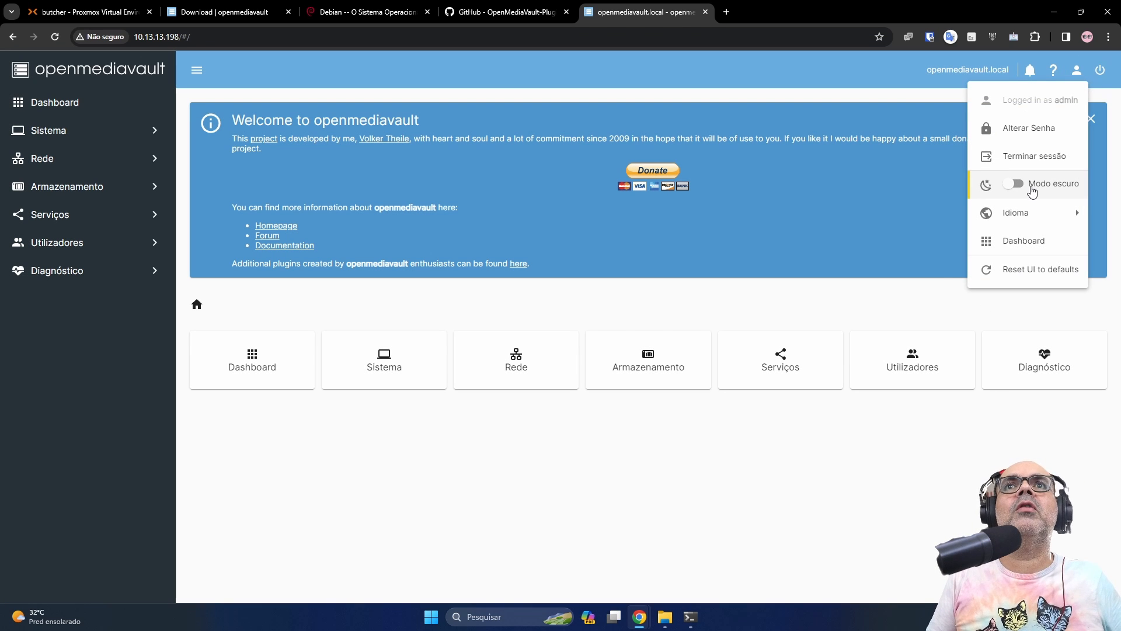
pyautogui.click(1015, 182)
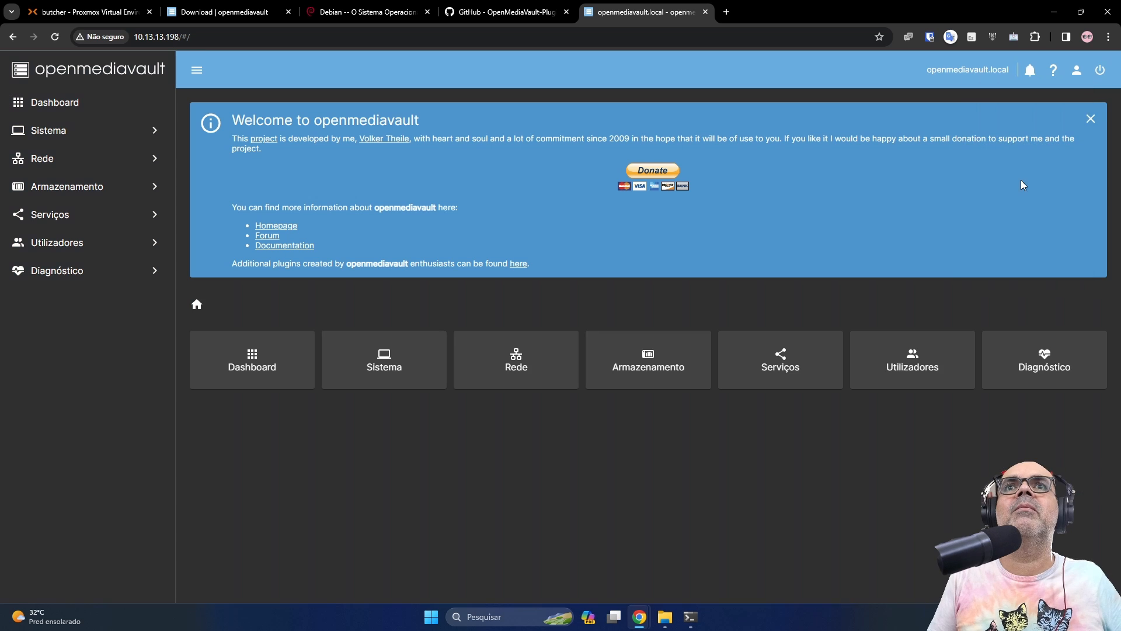
pyautogui.click(1077, 73)
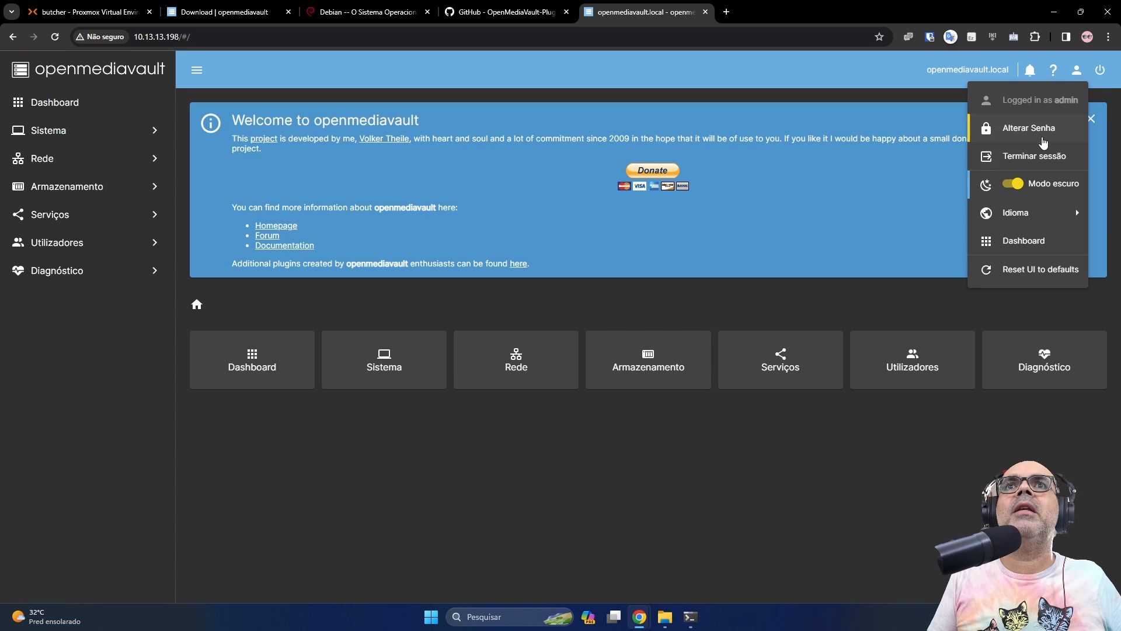
# Change the administrator password under Alterar Senha and save it
pyautogui.click(1044, 137)
pyautogui.click(562, 351)
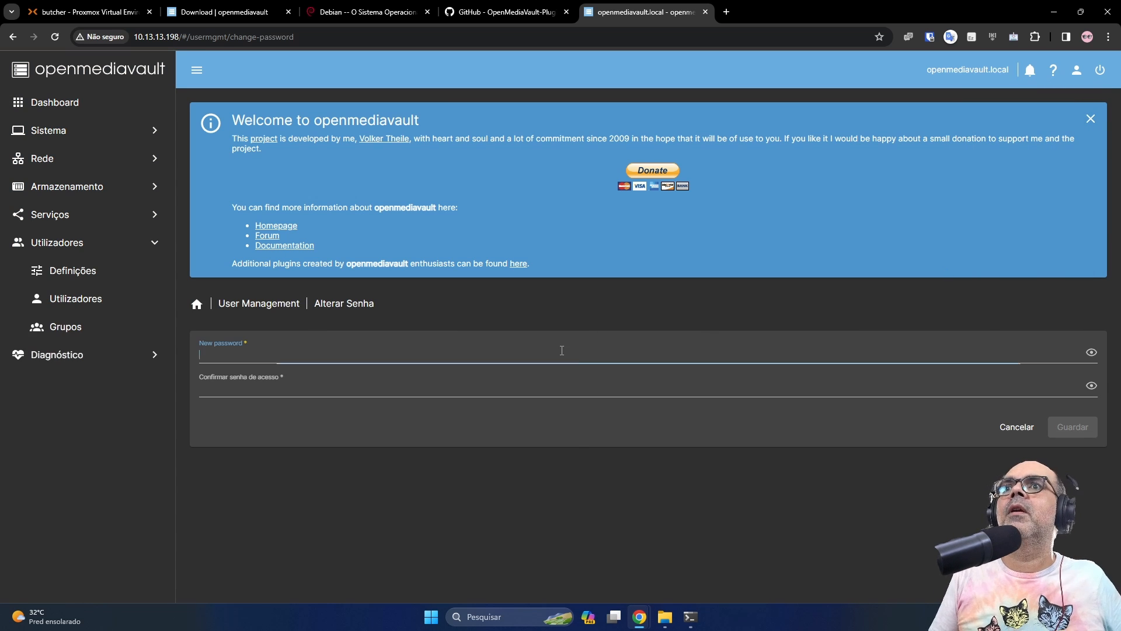
pyautogui.write('•••••••')
pyautogui.write('••')
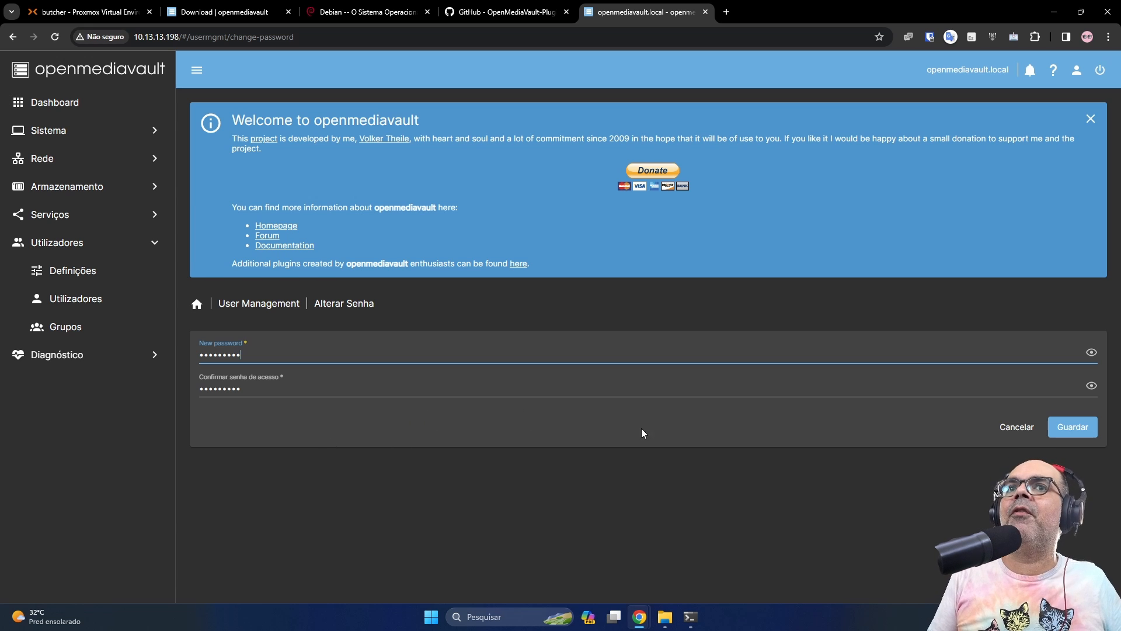
pyautogui.click(1080, 431)
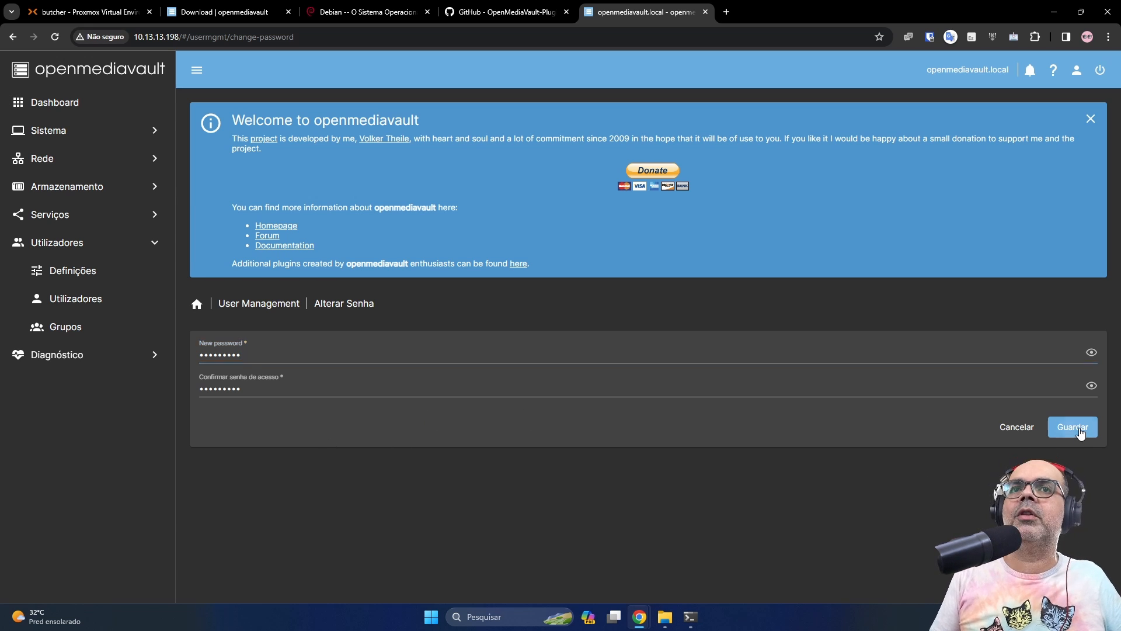
# Sign out and log back in as admin with the new password
pyautogui.click(1075, 73)
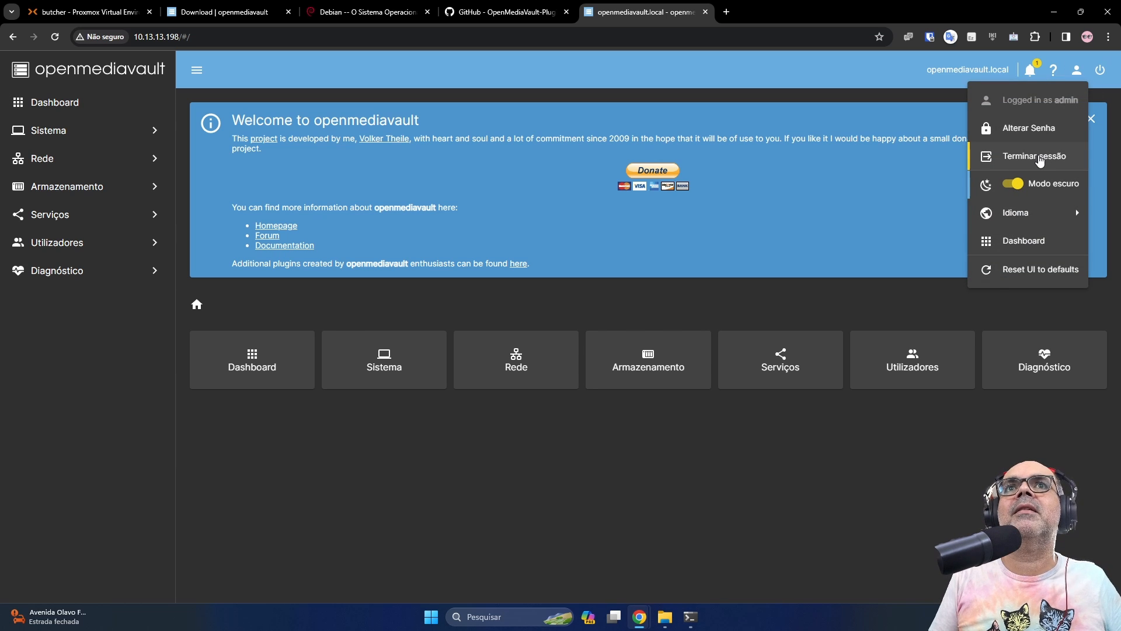
pyautogui.click(1035, 155)
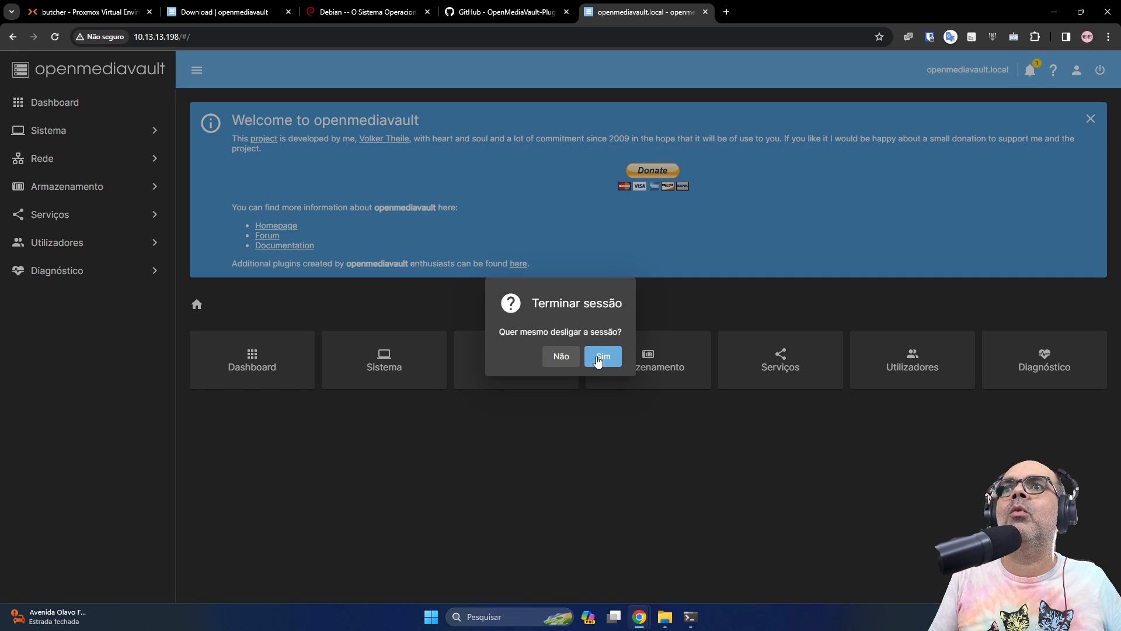
pyautogui.click(598, 359)
pyautogui.write('admin')
pyautogui.press('Tab')
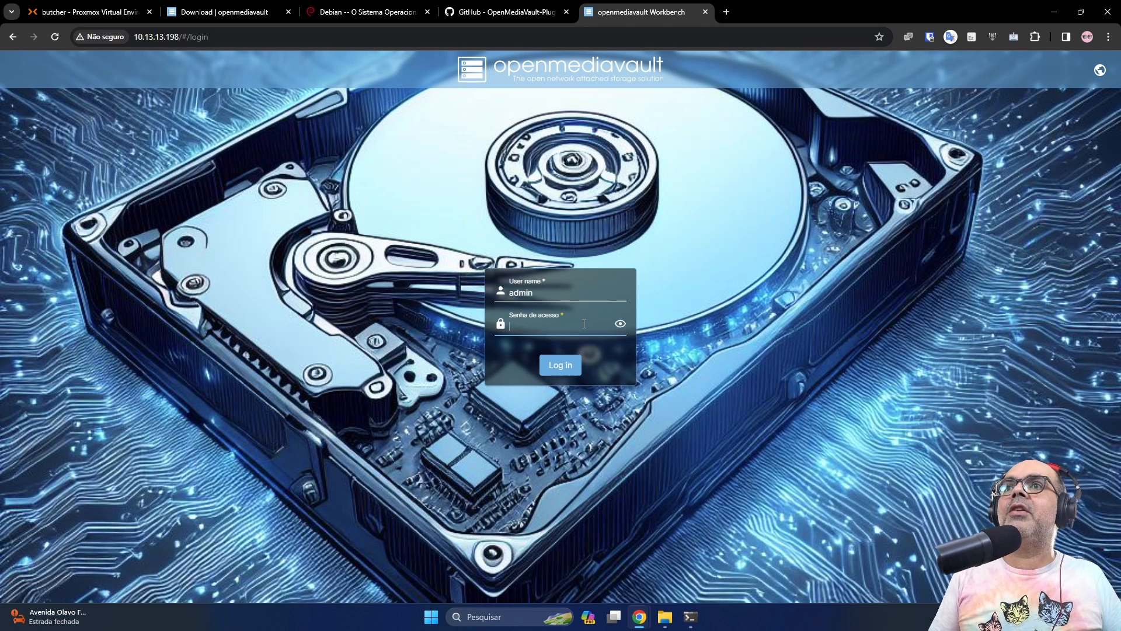
pyautogui.write('••••••••')
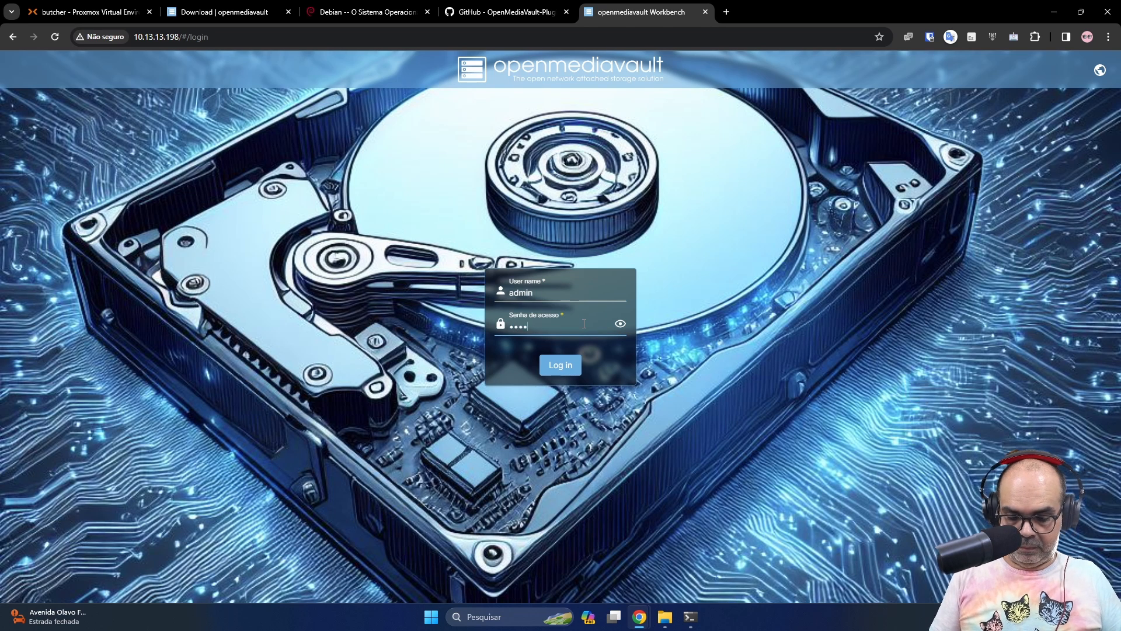
pyautogui.press('Return')
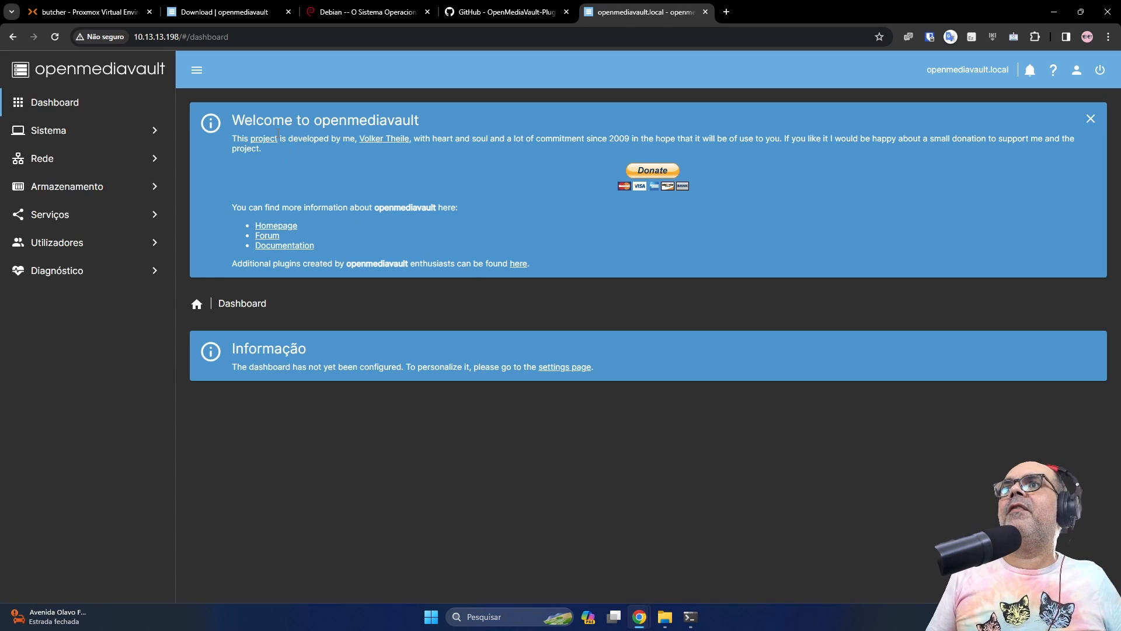
# Dismiss the welcome panel and enable the CPU, CPU usage, disk temperatures, file systems, load average and memory widgets
pyautogui.click(1090, 119)
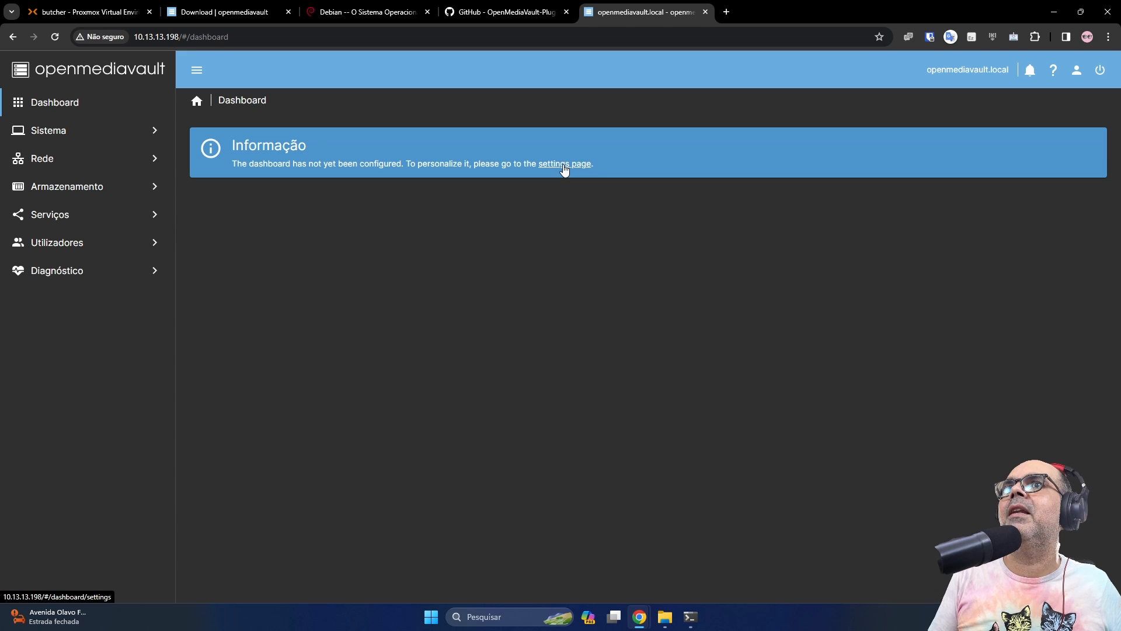
pyautogui.click(1078, 72)
pyautogui.moveTo(1037, 217)
pyautogui.click(1024, 240)
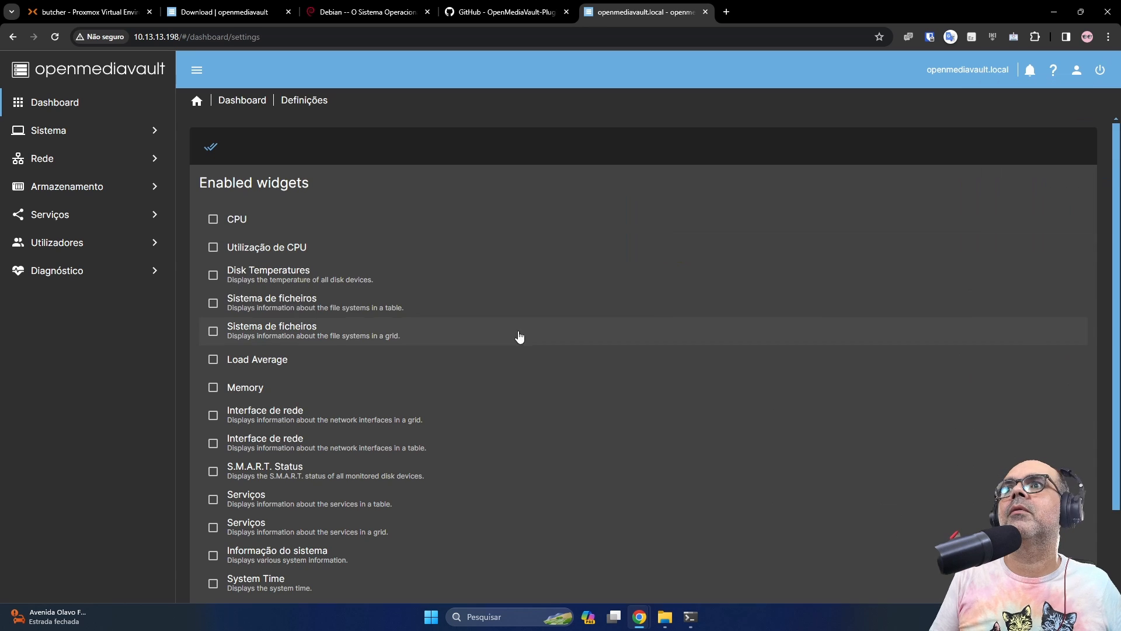
pyautogui.click(212, 219)
pyautogui.click(212, 247)
pyautogui.click(213, 275)
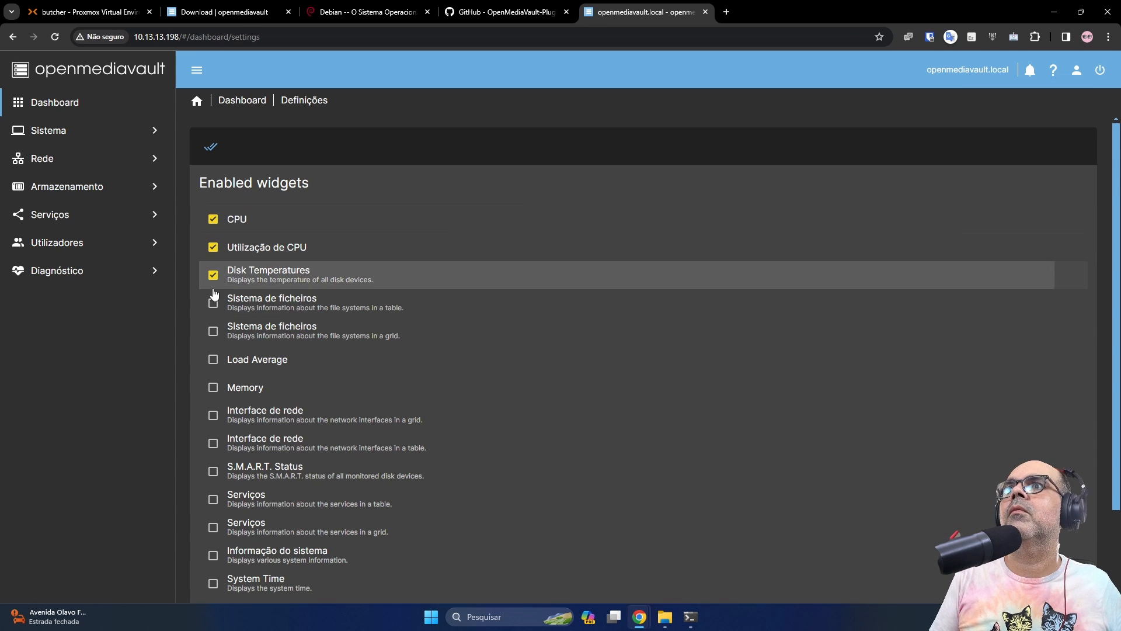
pyautogui.click(213, 331)
pyautogui.click(213, 360)
pyautogui.click(213, 387)
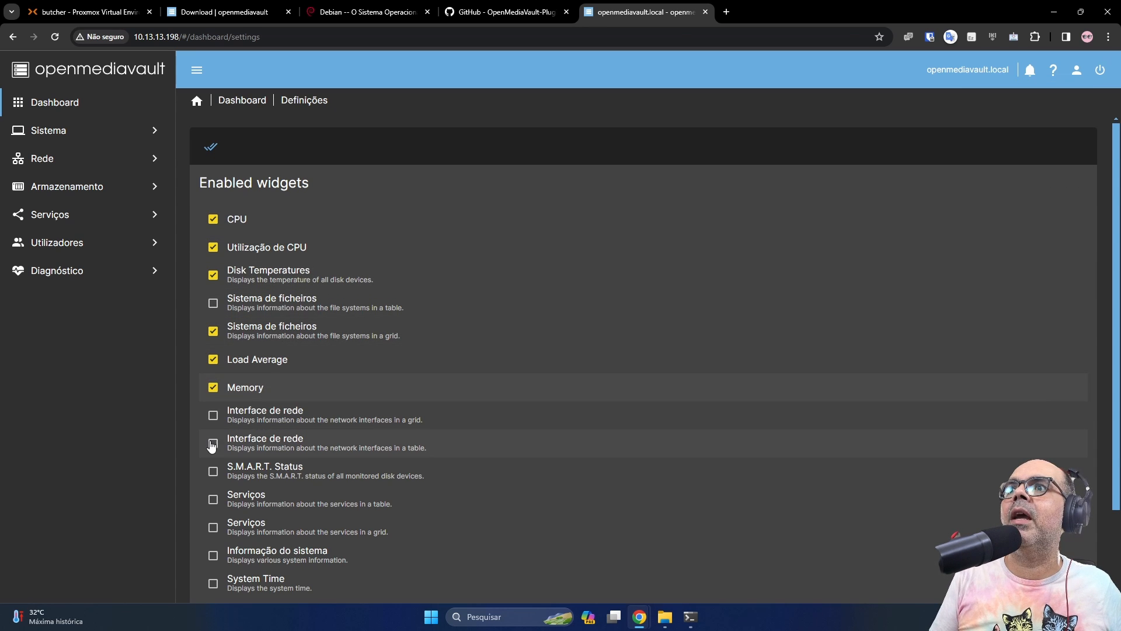
# Enable the services, system information, system time, updates available and uptime dashboard widgets
pyautogui.scroll(-2, 215, 503)
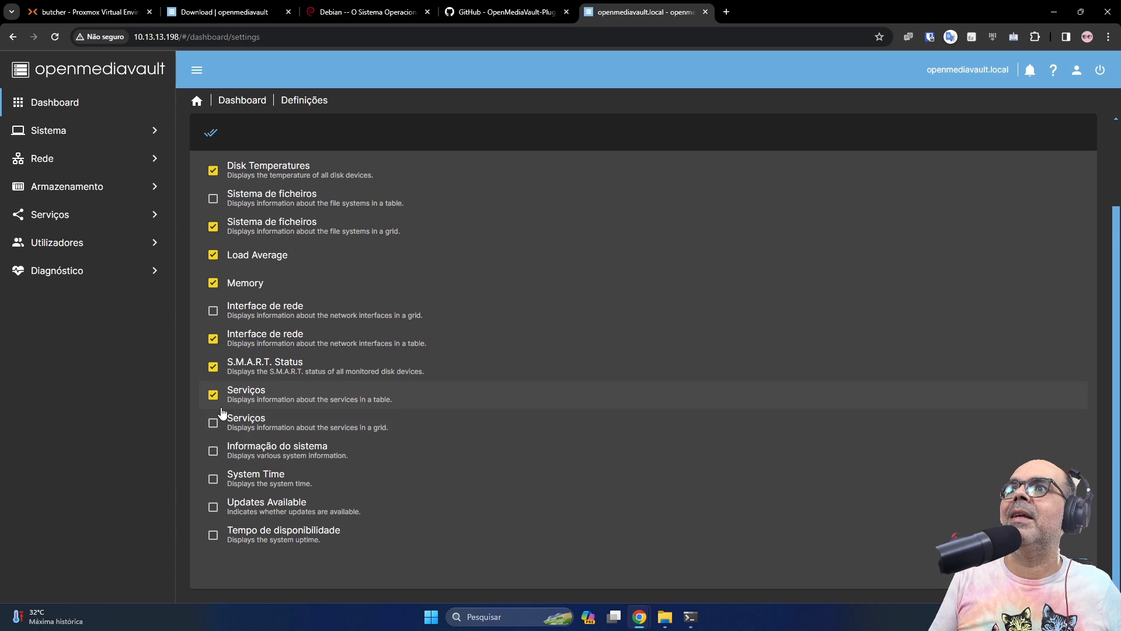
pyautogui.click(213, 422)
pyautogui.click(213, 450)
pyautogui.click(212, 479)
pyautogui.click(212, 507)
pyautogui.click(213, 534)
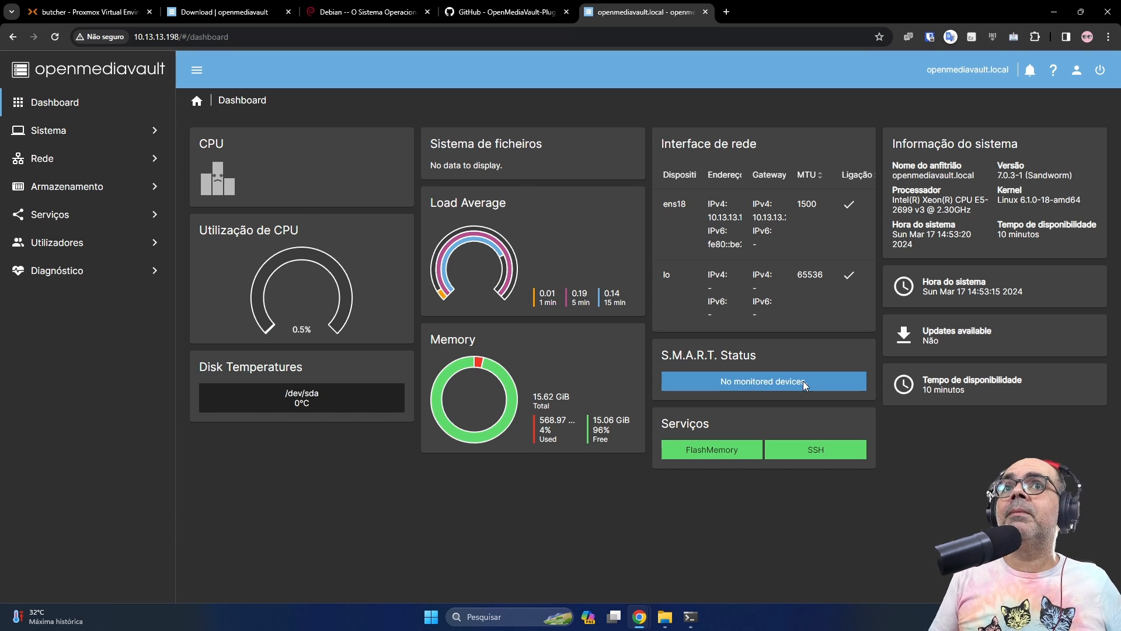
pyautogui.click(1078, 83)
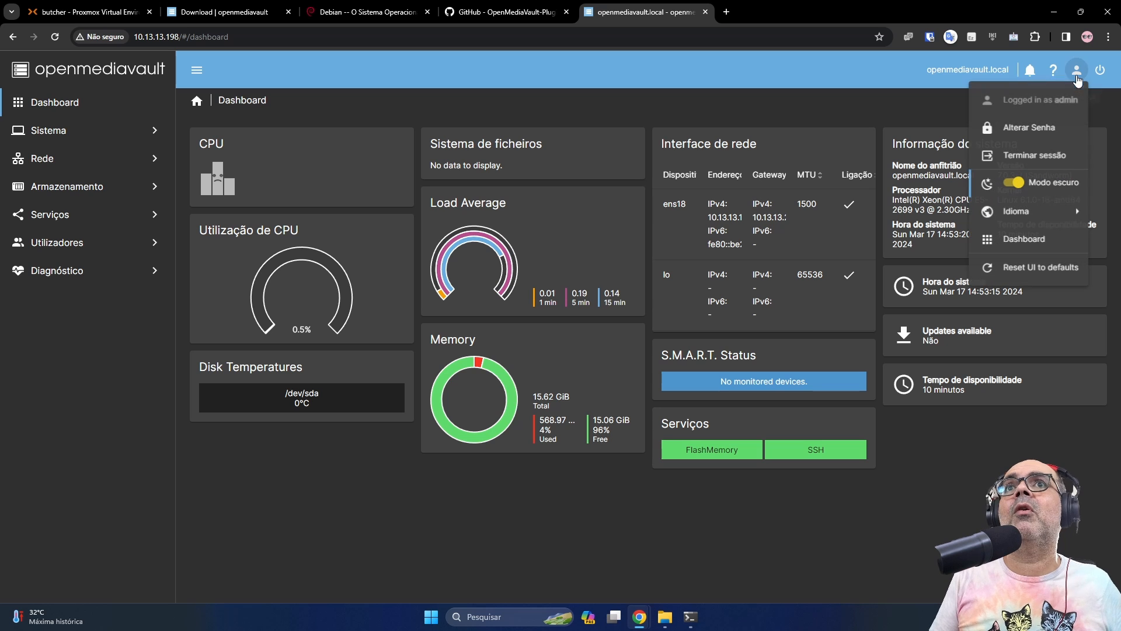
pyautogui.click(1026, 257)
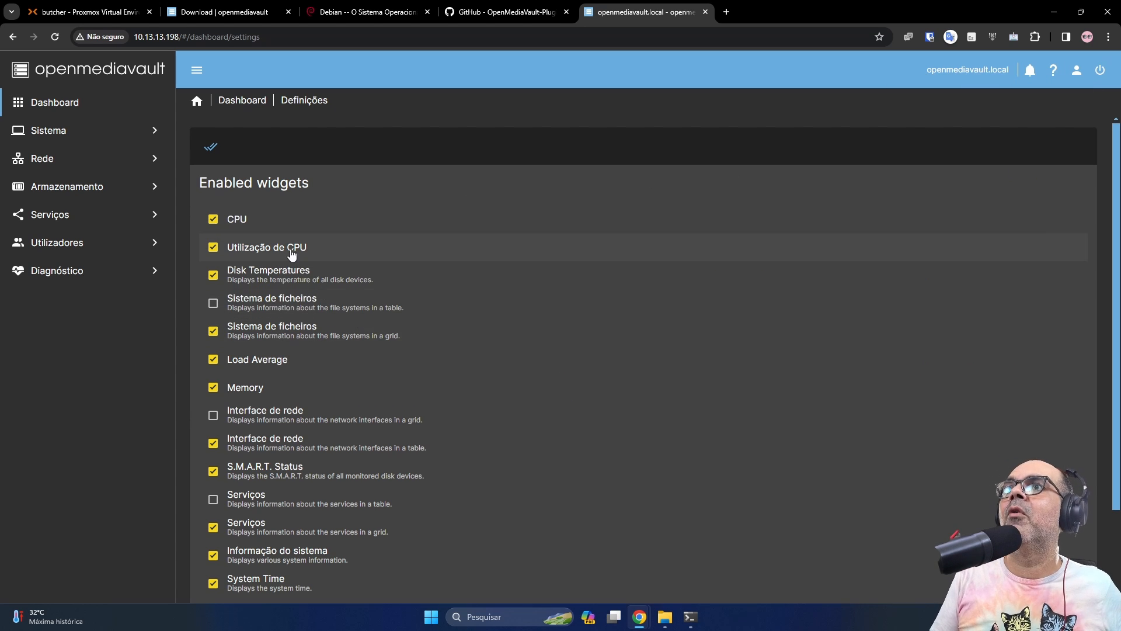
pyautogui.scroll(-2, 327, 432)
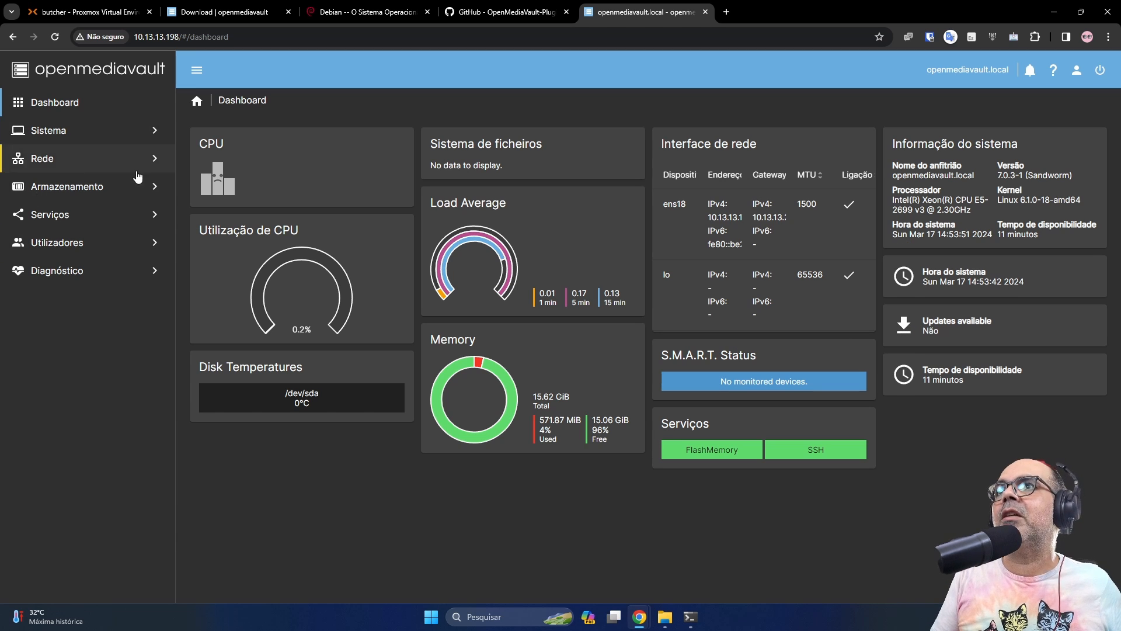
# Collapse Sistema and open Utilizadores > Utilizadores to view the accounts, showing only temp
pyautogui.click(77, 140)
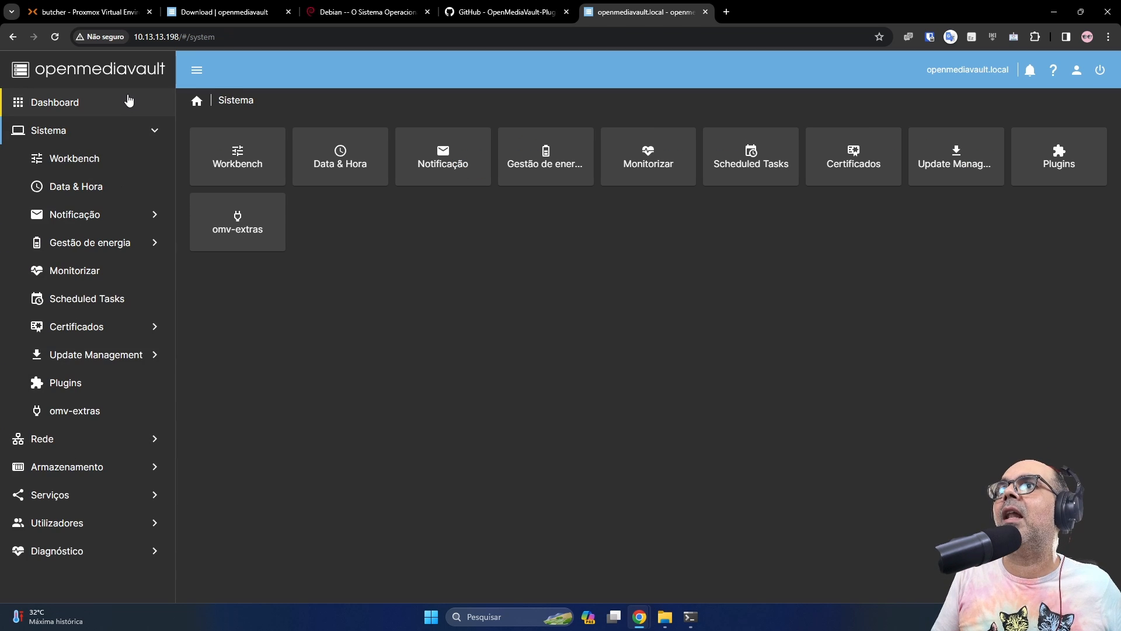
pyautogui.click(94, 137)
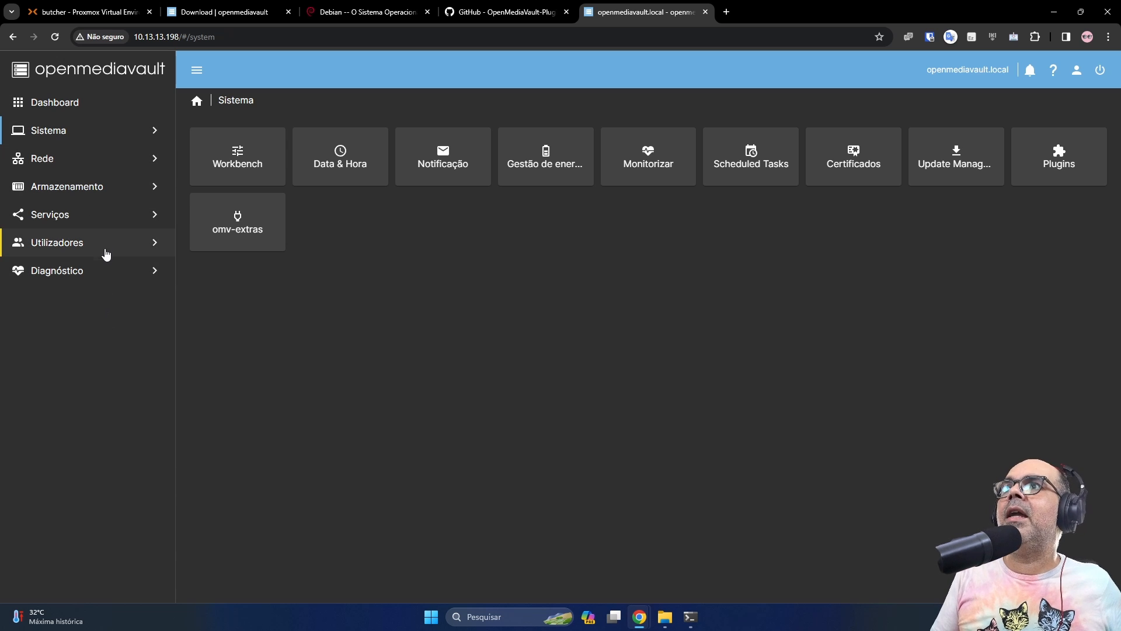
pyautogui.click(106, 250)
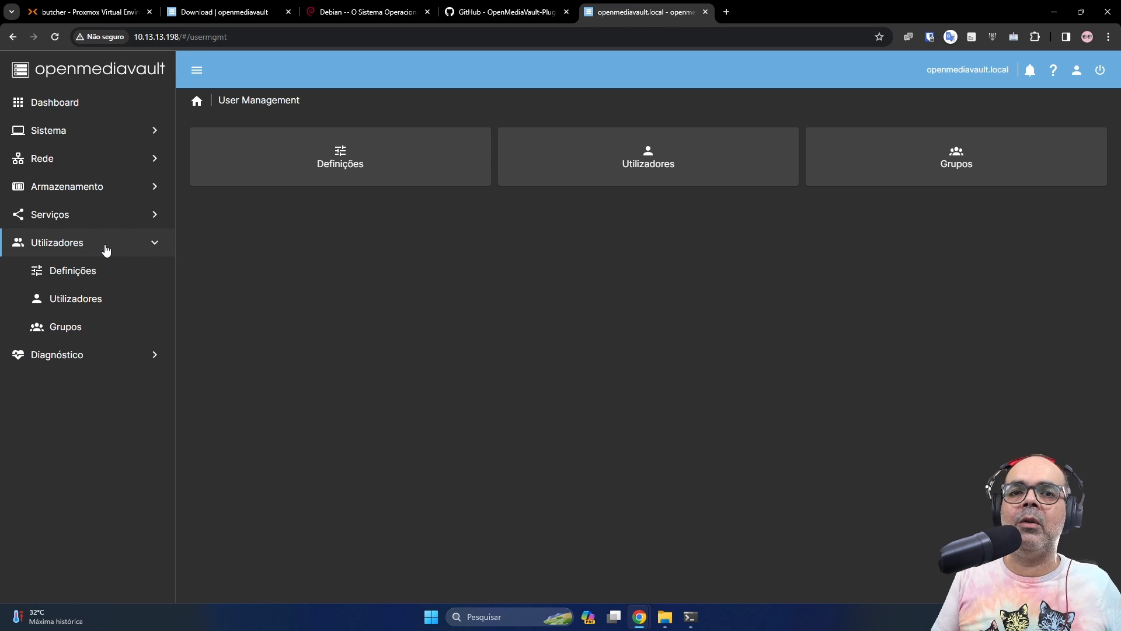
pyautogui.click(94, 309)
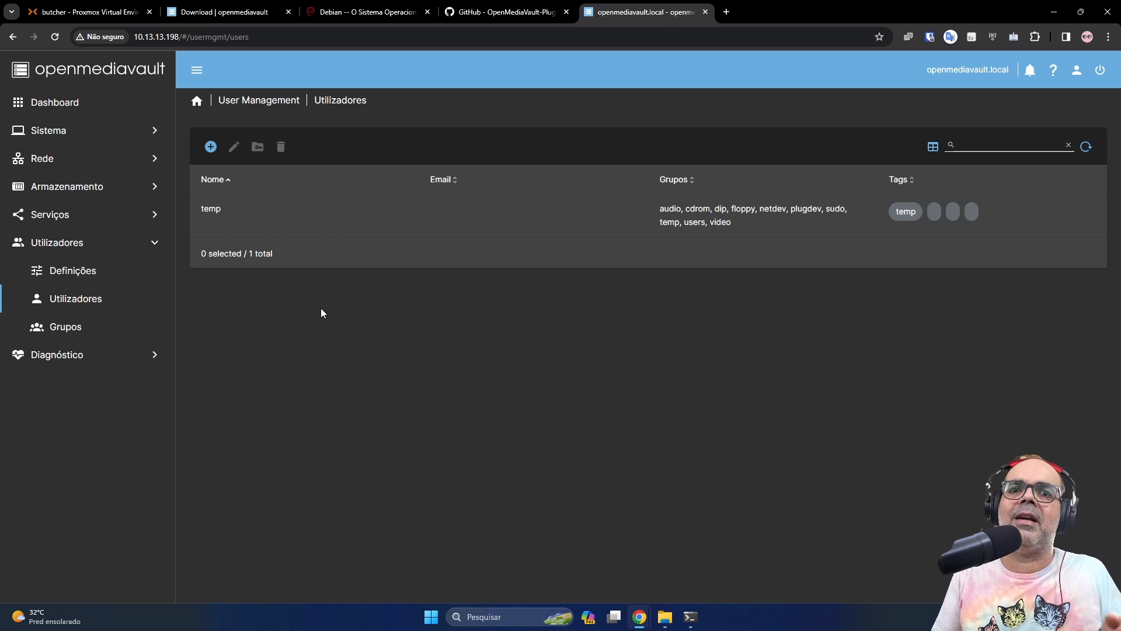
pyautogui.hotkey('alt', 'Tab')
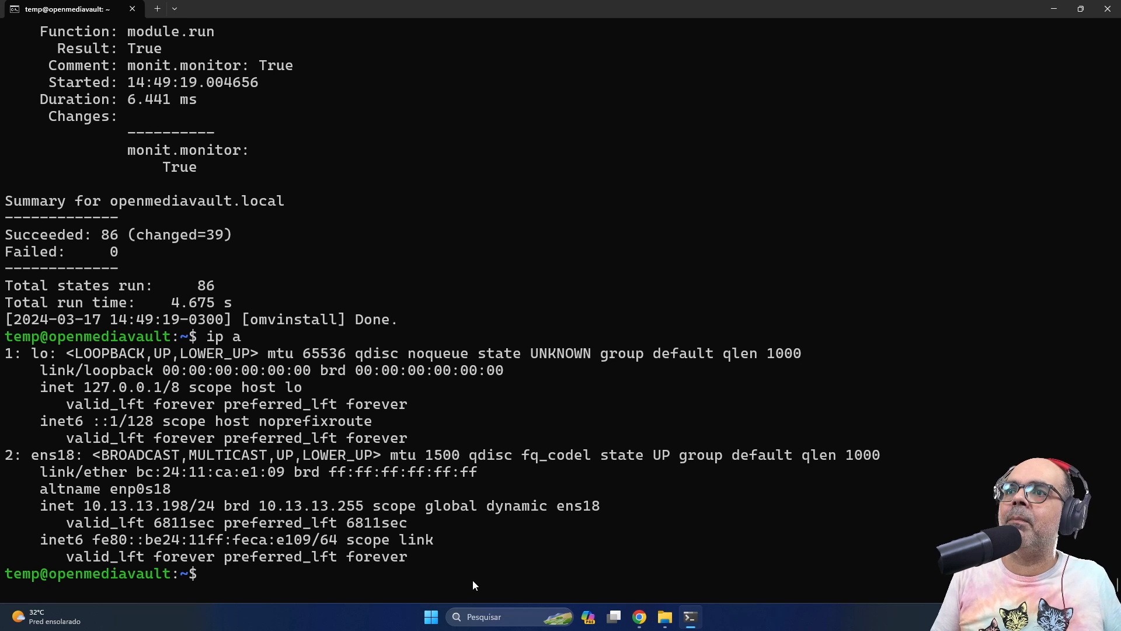
pyautogui.press('Return')
pyautogui.press('Return')
pyautogui.press('Return')
pyautogui.write('exit')
pyautogui.press('Return')
pyautogui.press('Up')
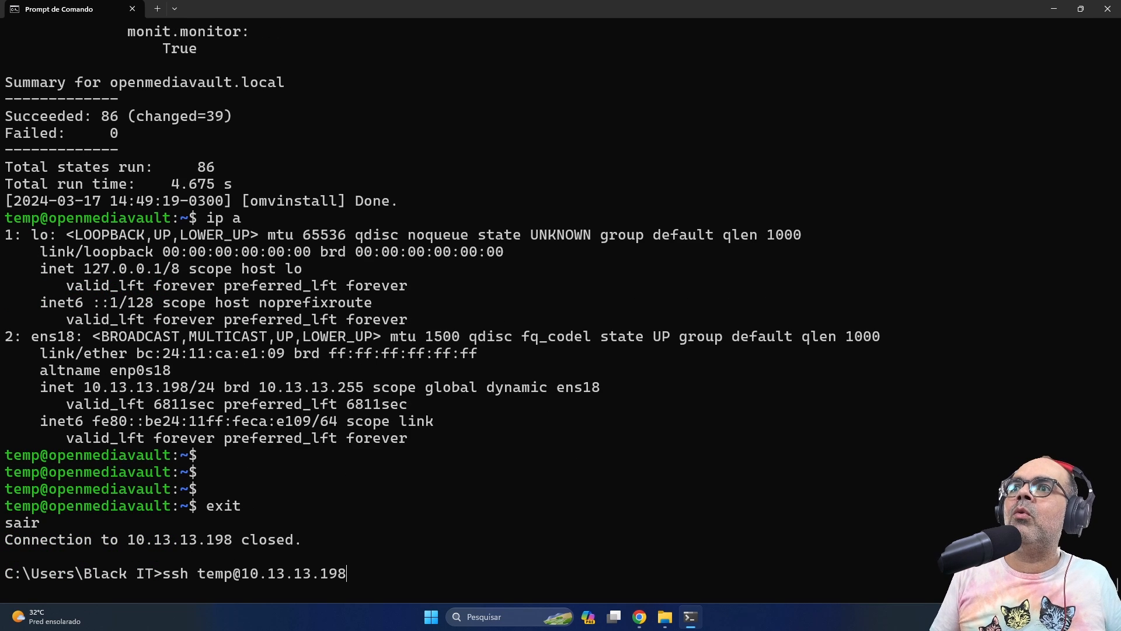
pyautogui.press('Return')
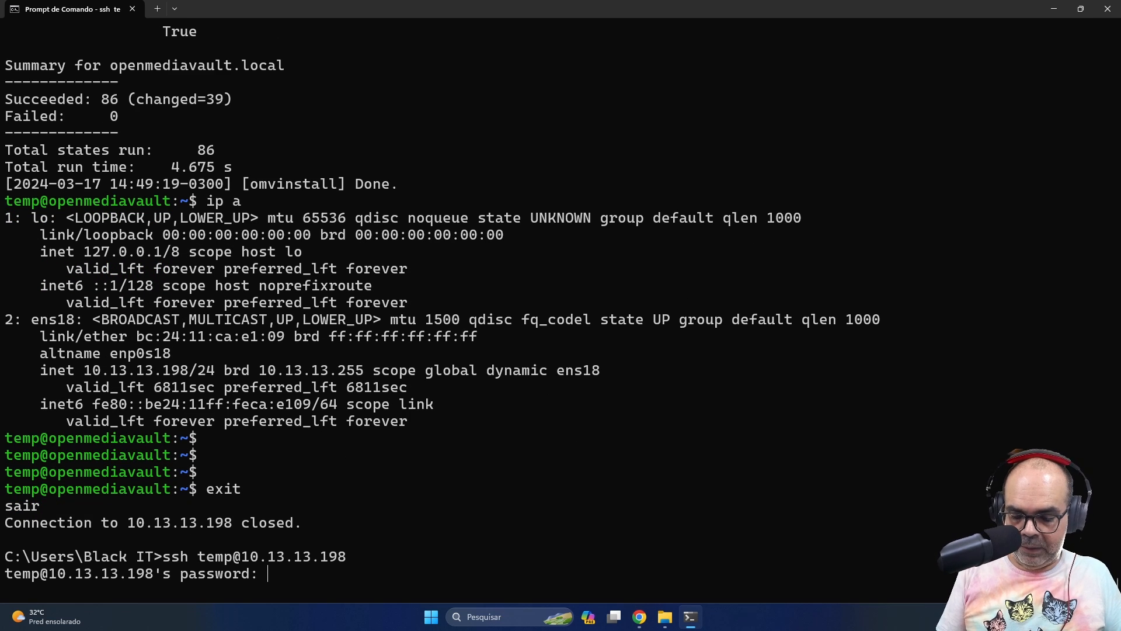
pyautogui.press('Return')
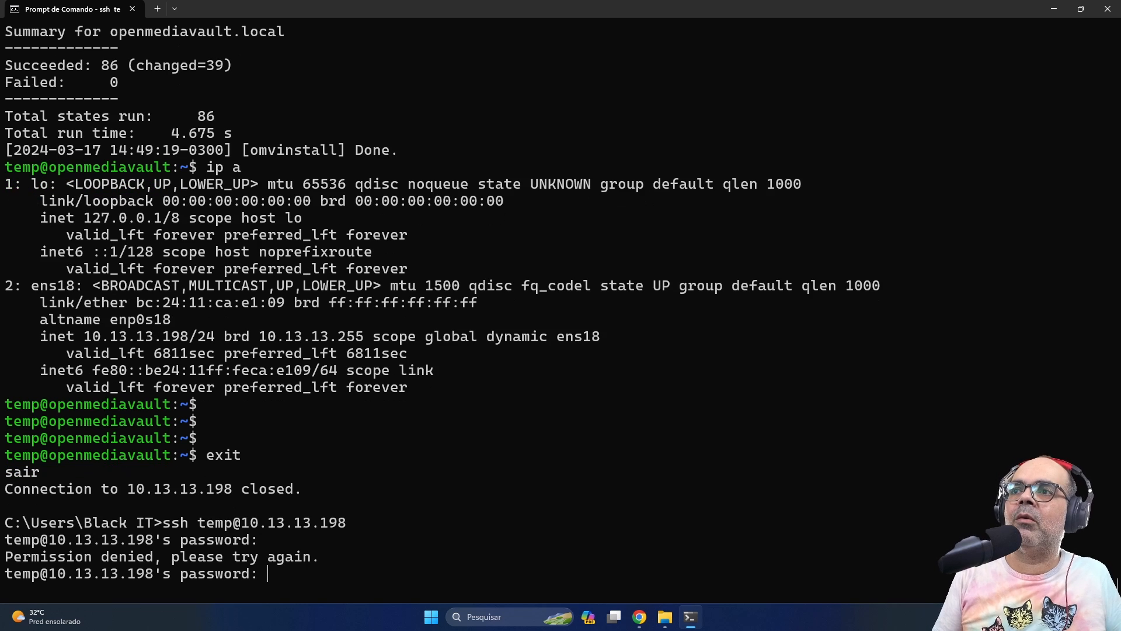
pyautogui.hotkey('ctrl', 'c')
pyautogui.press('Up')
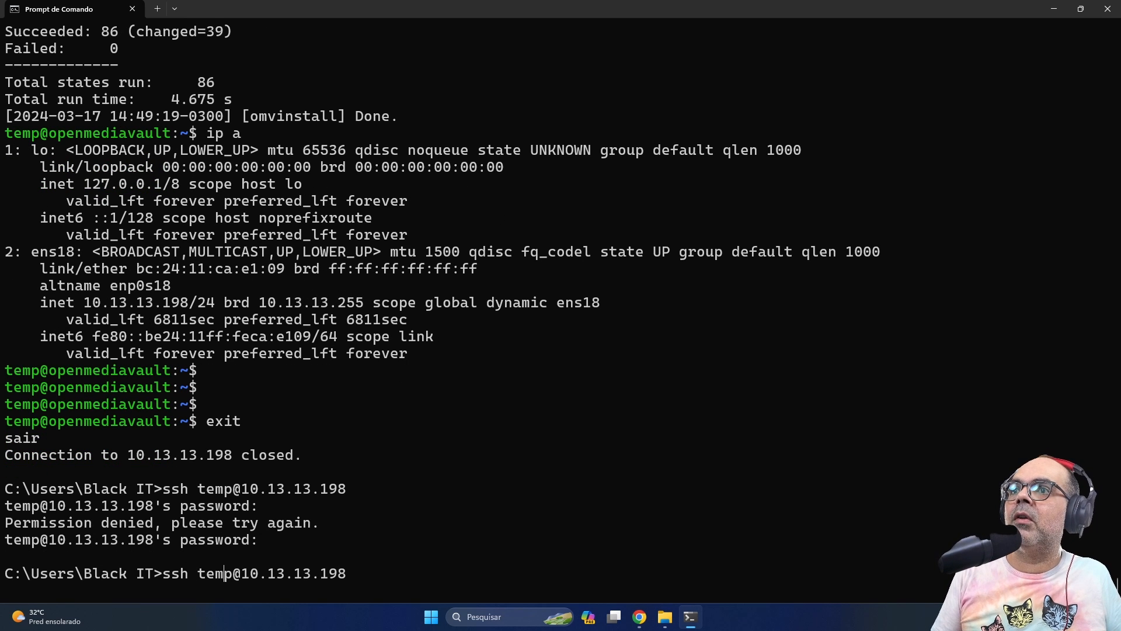
pyautogui.press('Delete')
pyautogui.press('BackSpace')
pyautogui.press('BackSpace')
pyautogui.press('BackSpace')
pyautogui.write('root')
pyautogui.press('Return')
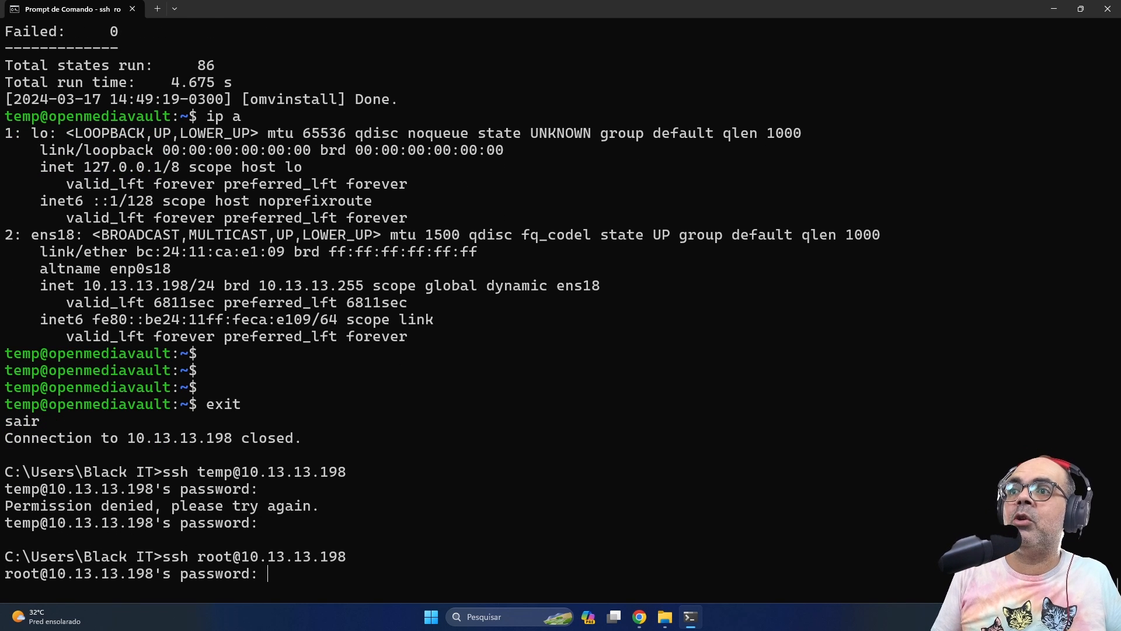
pyautogui.press('Return')
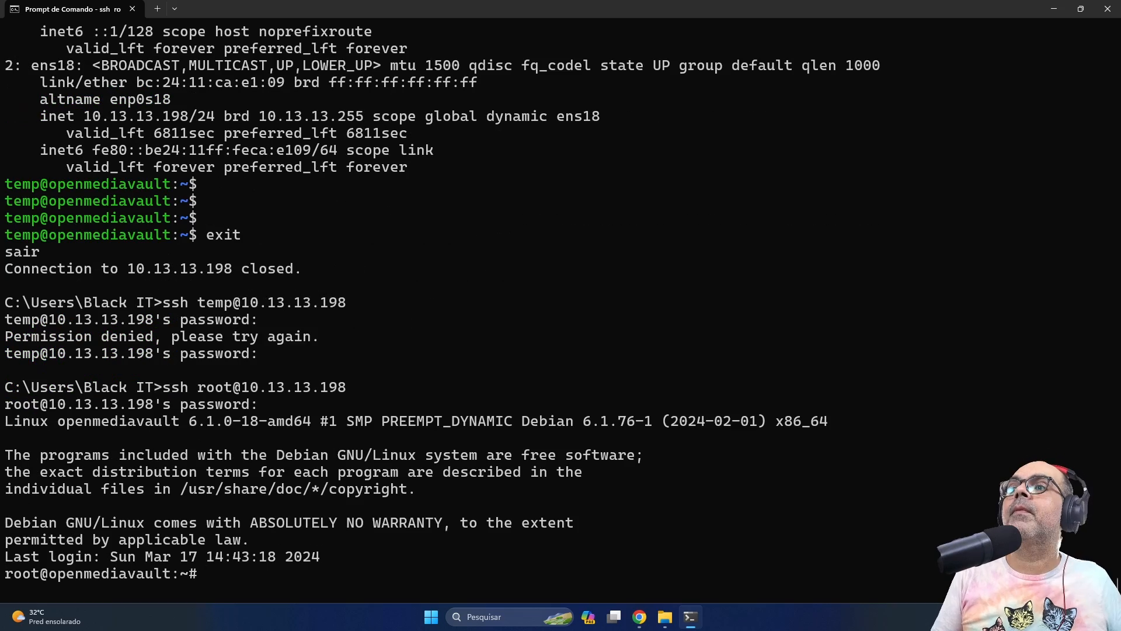
pyautogui.click(614, 617)
pyautogui.click(689, 163)
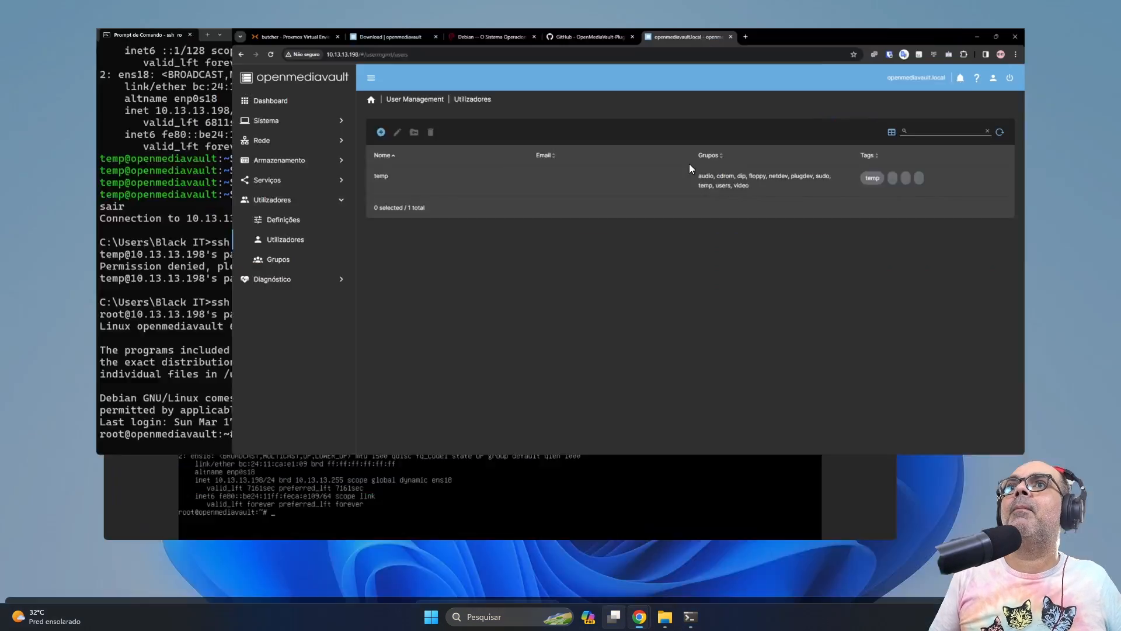
pyautogui.click(325, 229)
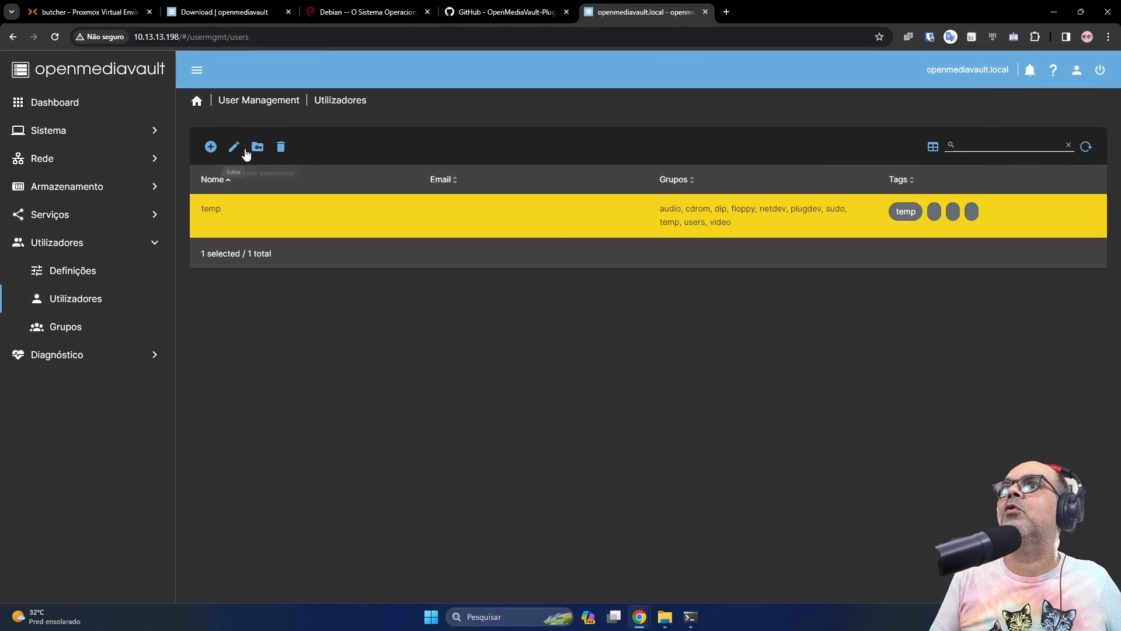
# Delete the temp user and start creating a new user
pyautogui.click(280, 149)
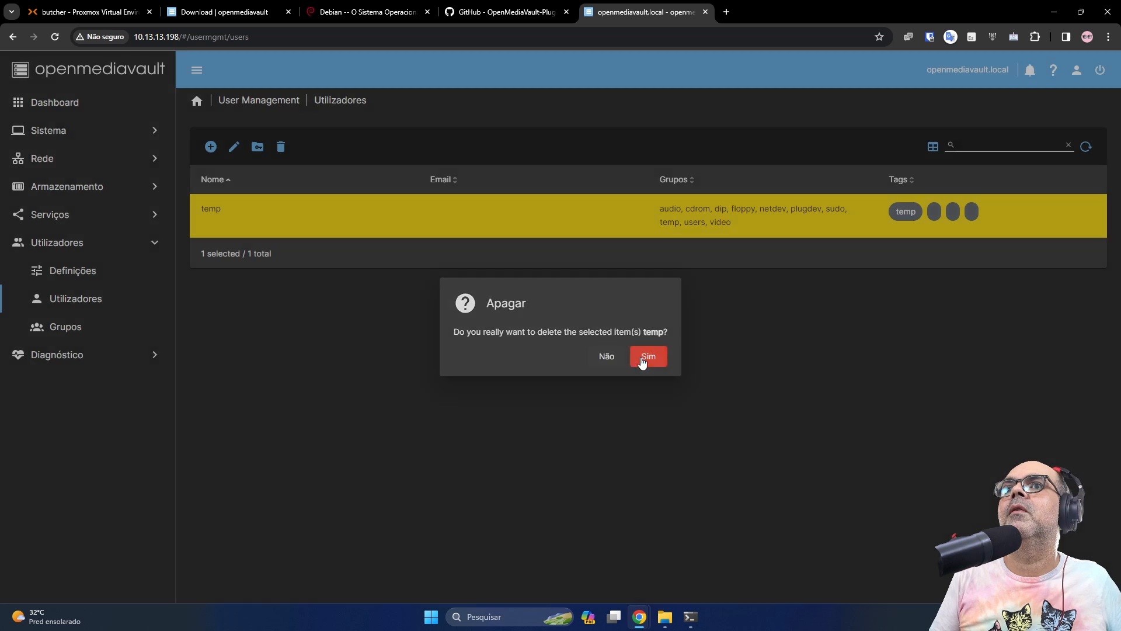
pyautogui.click(648, 356)
pyautogui.click(210, 146)
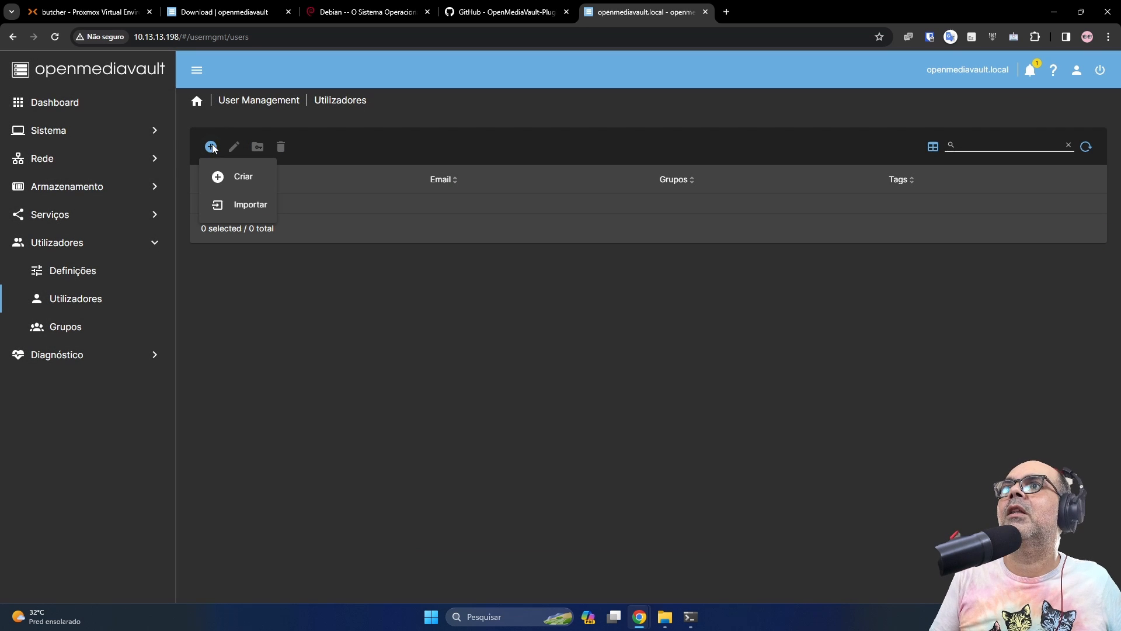
pyautogui.click(238, 176)
# Enter the name proletario and a matching password twice, reveal both, and open Grupos
pyautogui.click(391, 153)
pyautogui.write('proletario')
pyautogui.press('Tab')
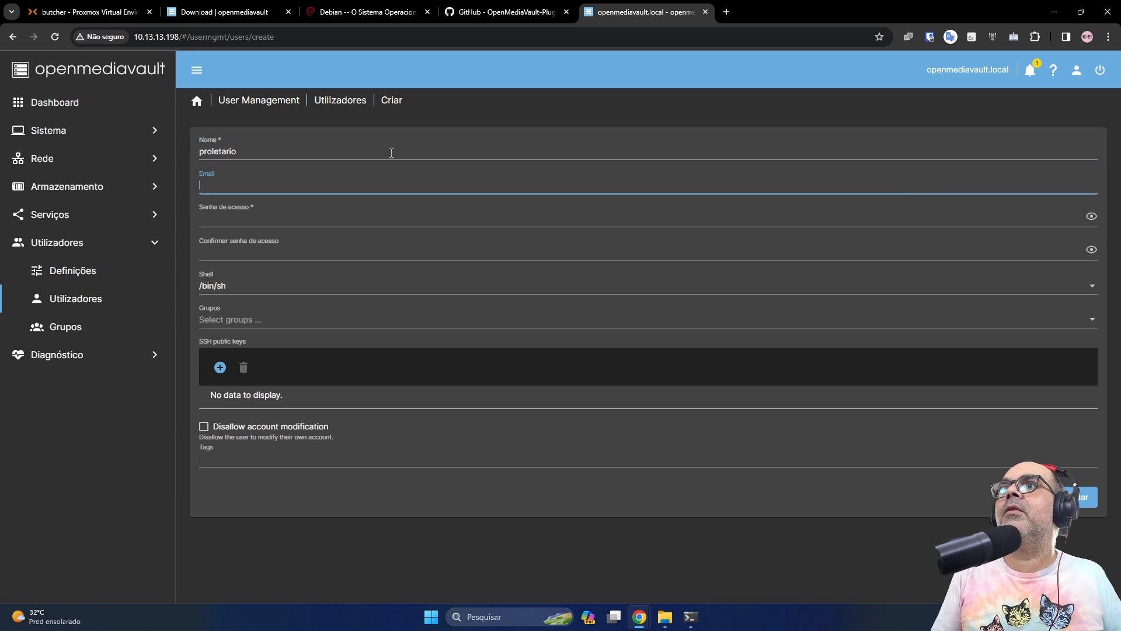
pyautogui.press('Tab')
pyautogui.write('****')
pyautogui.press('Tab')
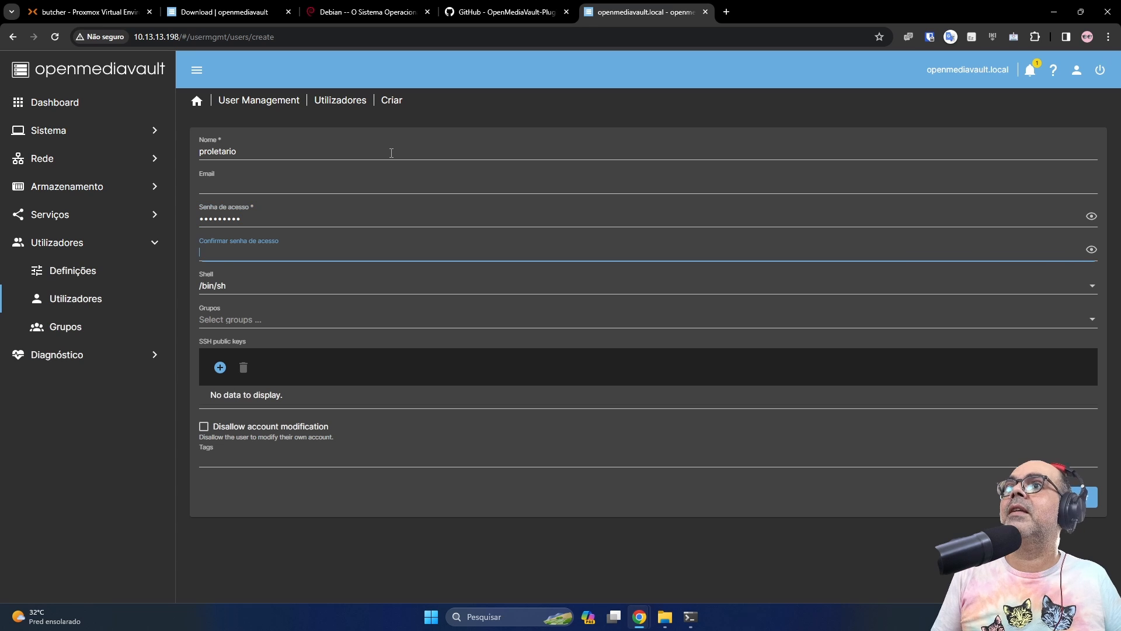
pyautogui.click(1092, 216)
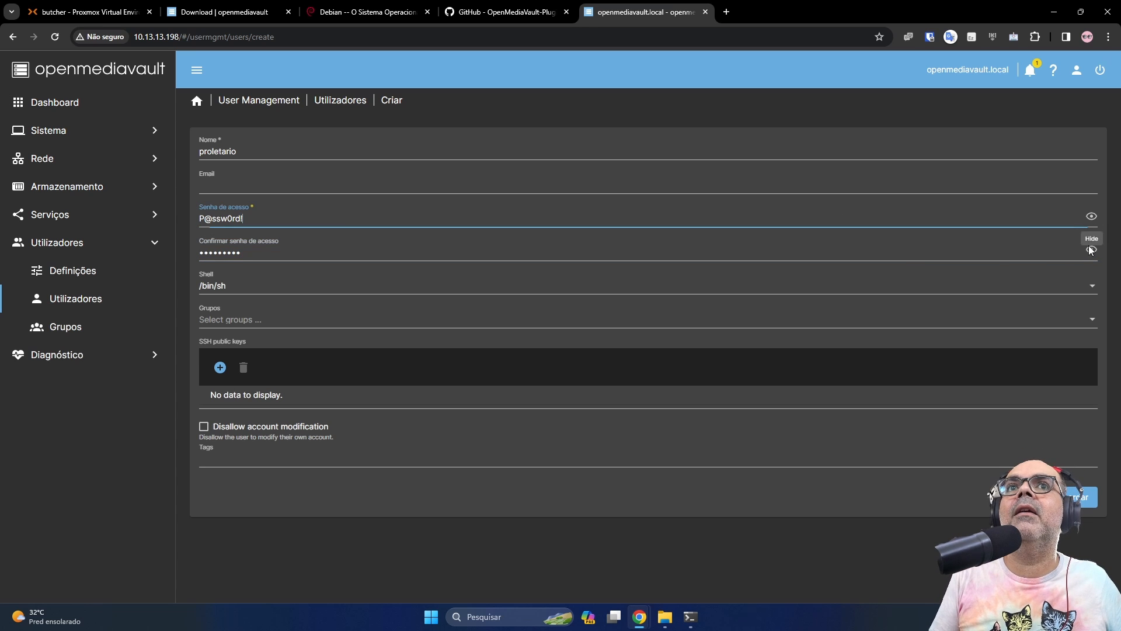
pyautogui.click(1092, 250)
pyautogui.click(280, 320)
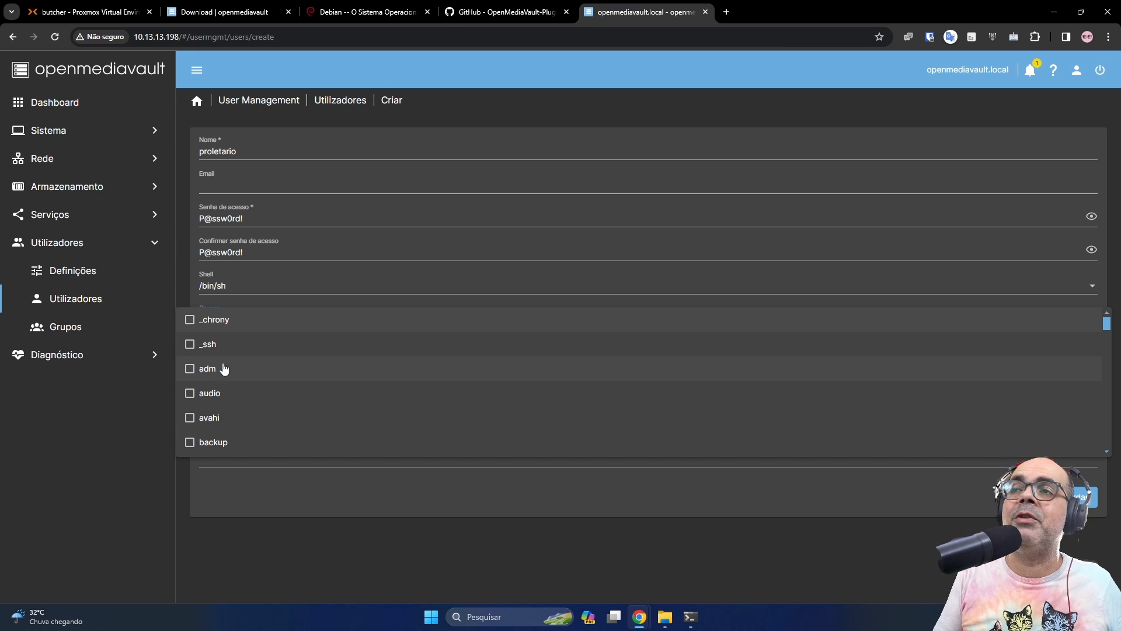
# Put proletario in the users group, save the account, and apply the pending configuration changes
pyautogui.scroll(-8, 224, 368)
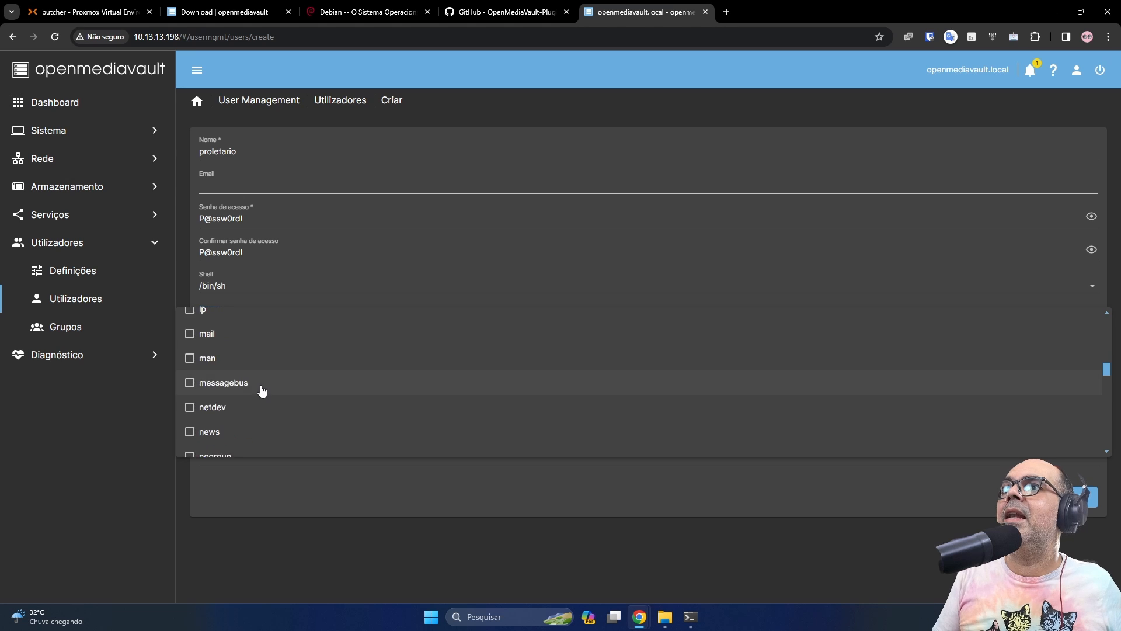
pyautogui.scroll(-7, 262, 391)
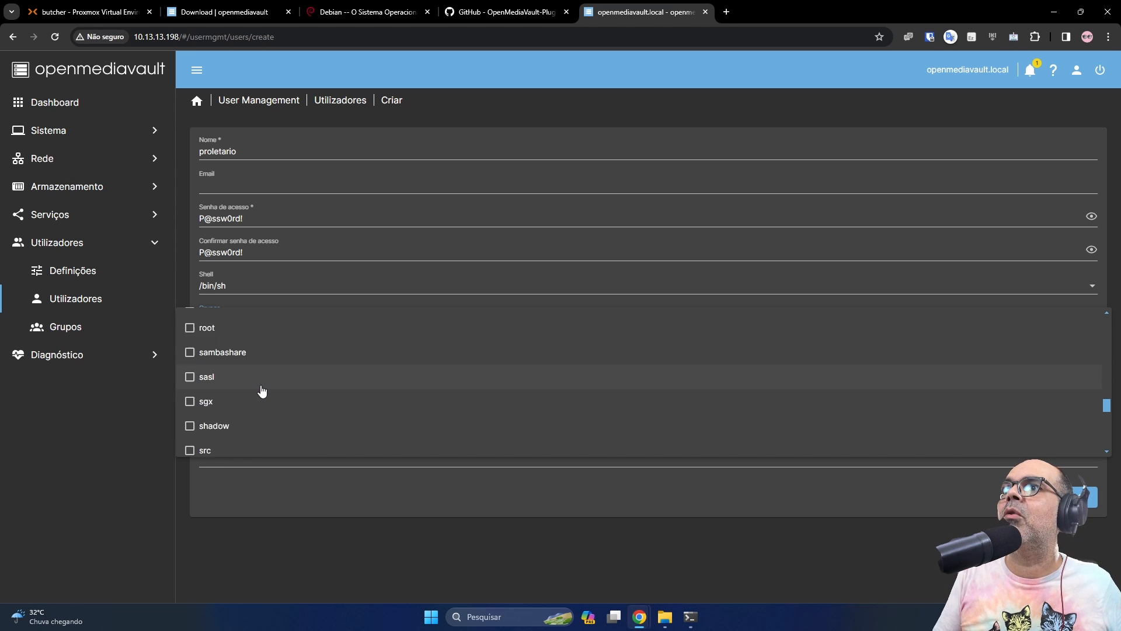
pyautogui.scroll(-5, 262, 391)
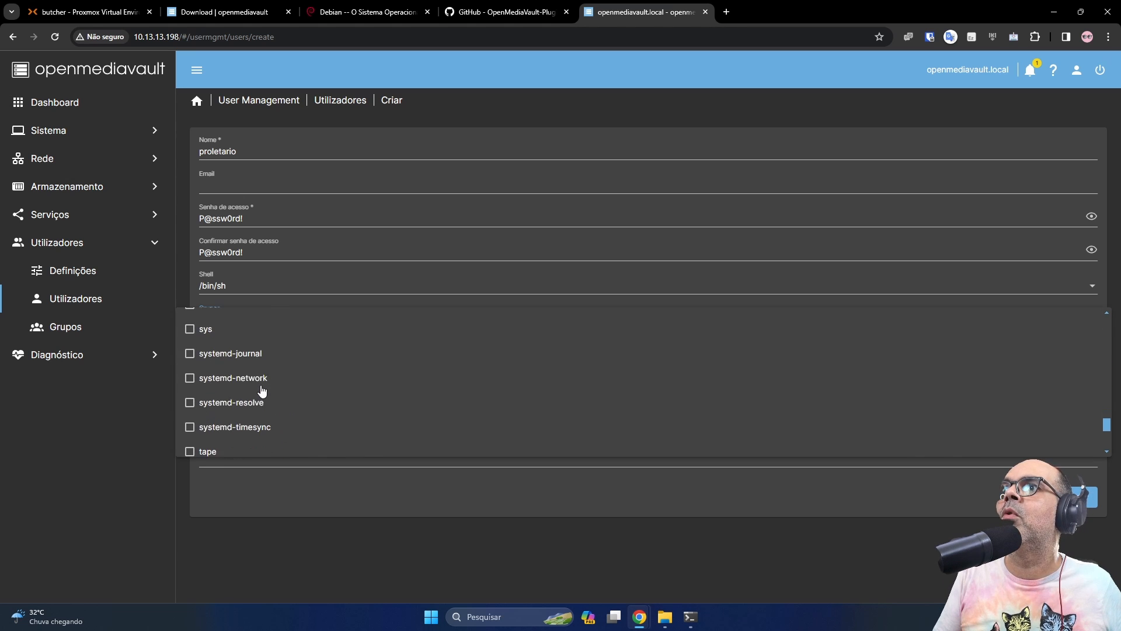
pyautogui.scroll(-3, 261, 391)
pyautogui.press('Escape')
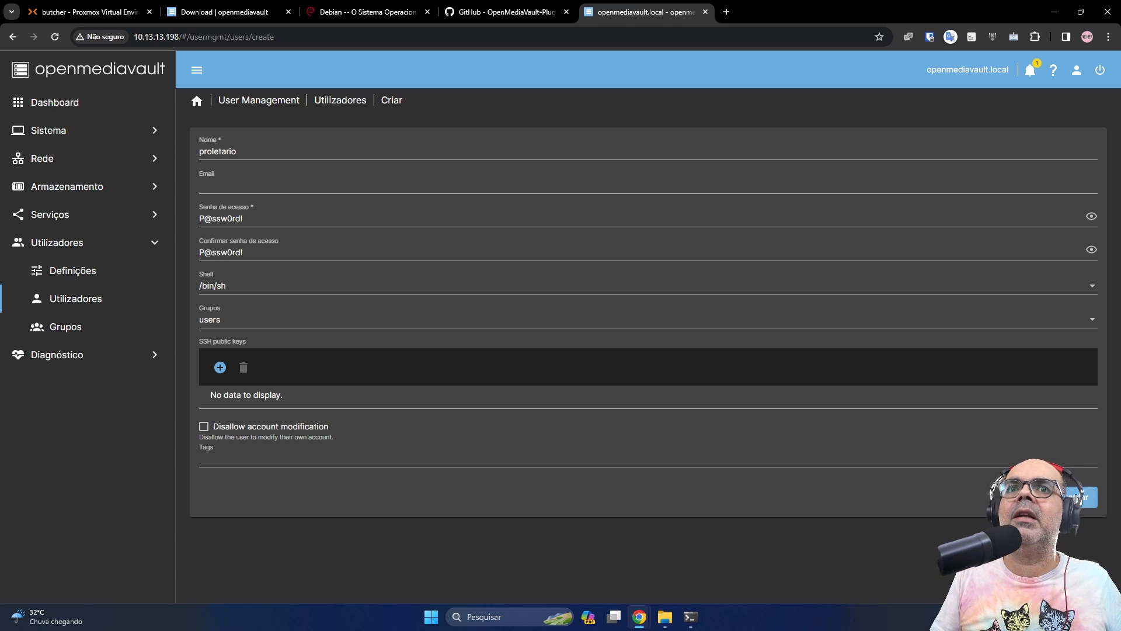
pyautogui.click(1076, 498)
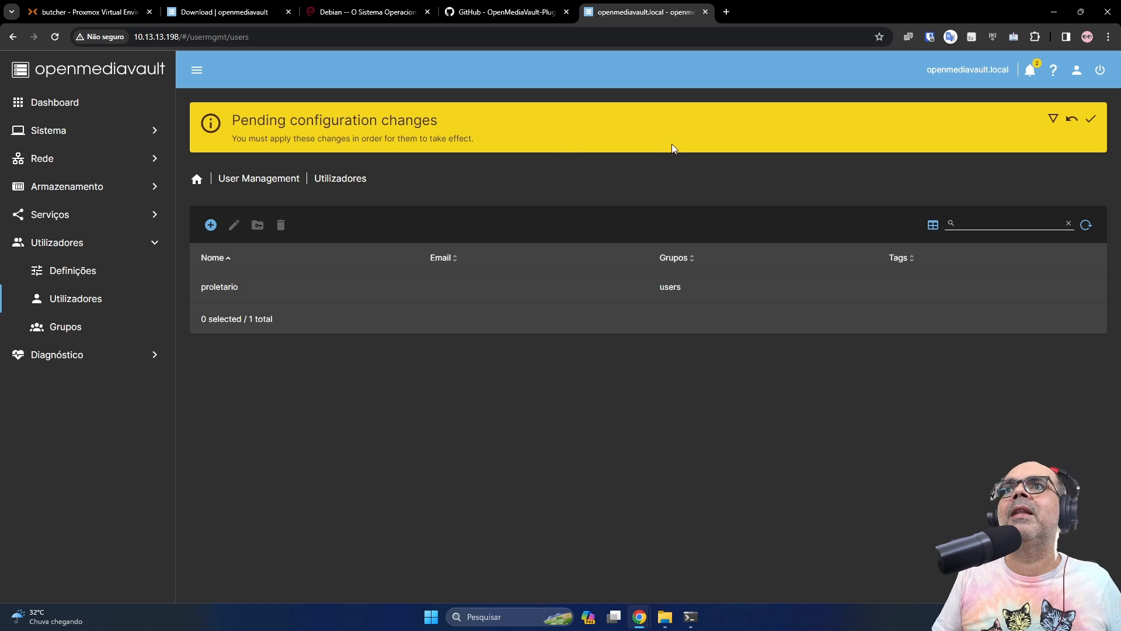
pyautogui.click(1091, 118)
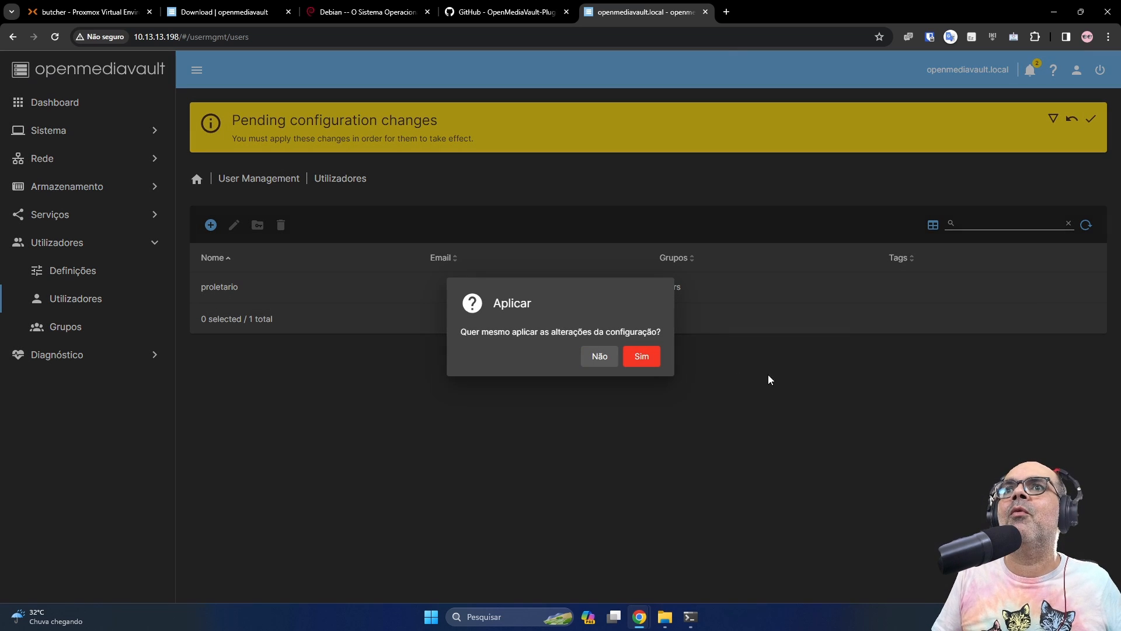
pyautogui.click(642, 358)
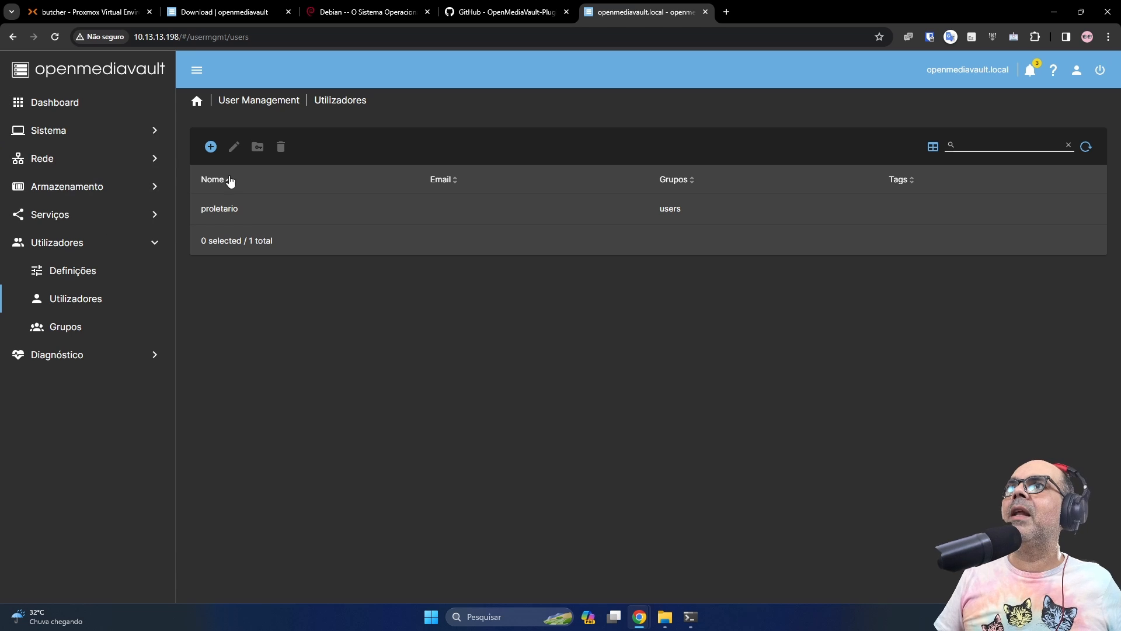
# Give VM 100 (OMV7-DEB) a new 512 GiB hard disk with write-back cache, discard and SSD emulation
pyautogui.click(95, 16)
pyautogui.click(134, 157)
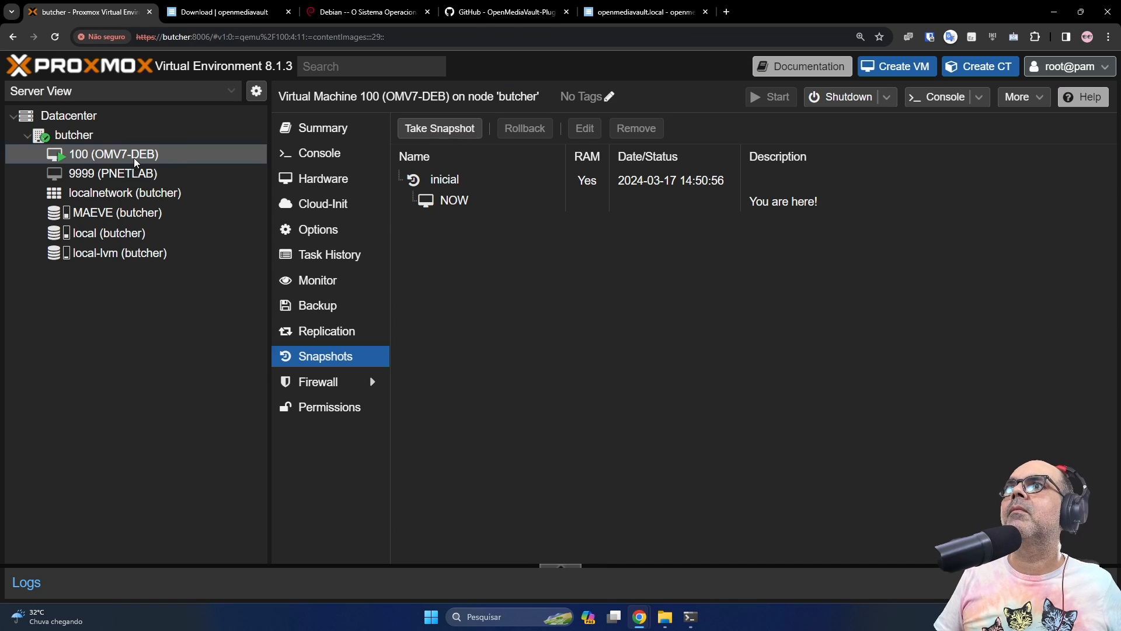
pyautogui.click(323, 178)
pyautogui.click(422, 129)
pyautogui.click(439, 150)
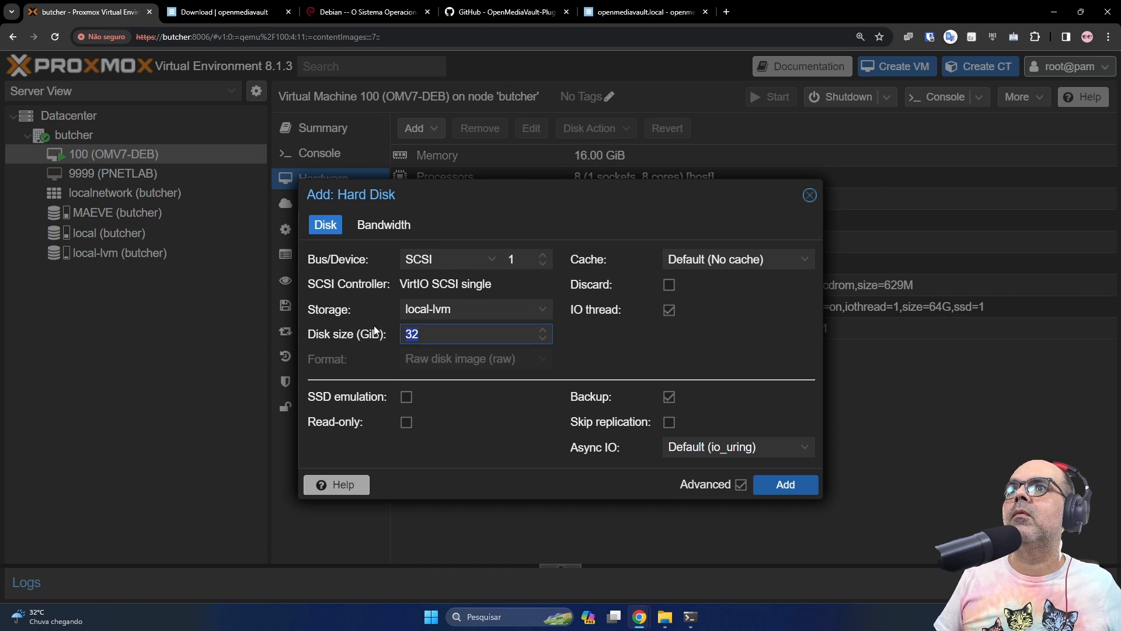
pyautogui.click(730, 259)
pyautogui.click(708, 334)
pyautogui.click(670, 285)
pyautogui.click(406, 396)
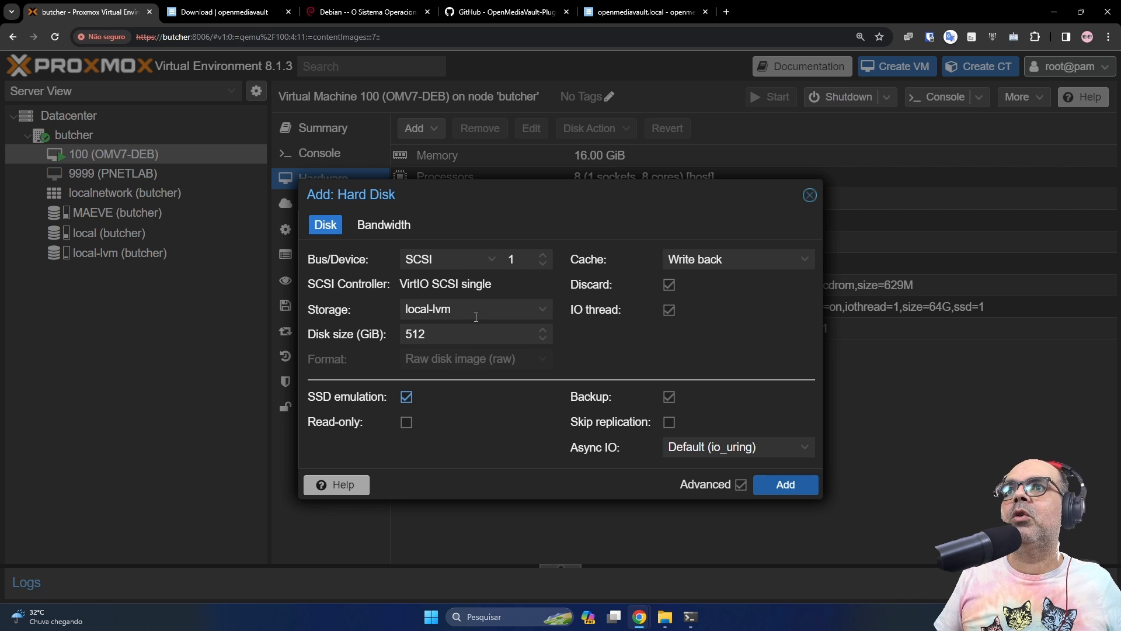
pyautogui.click(777, 484)
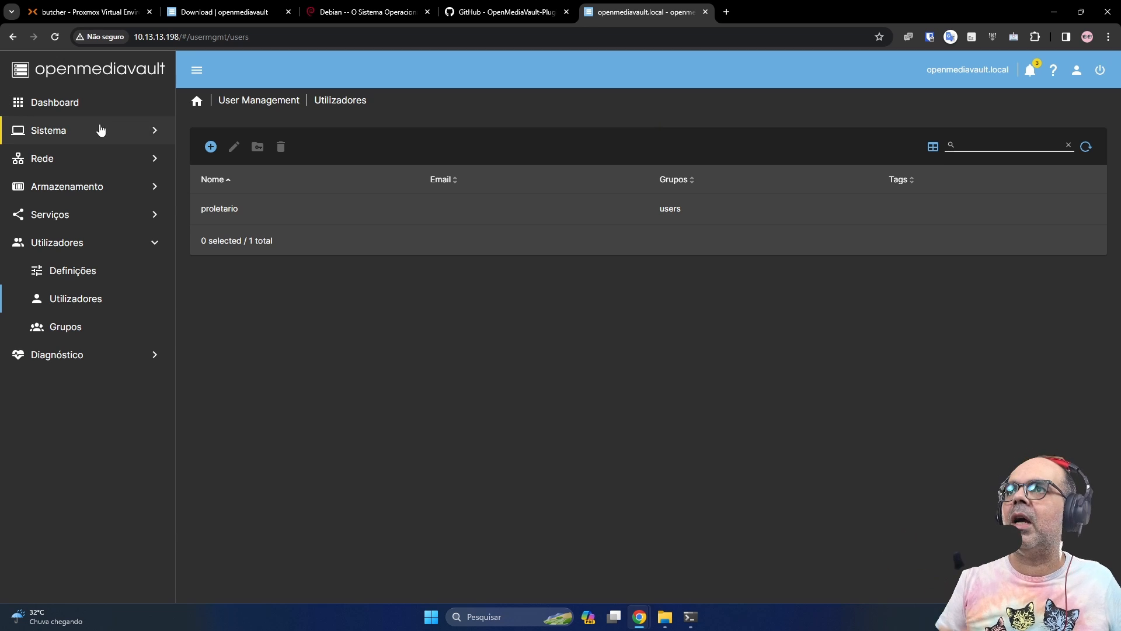
# Quick-wipe the 512 GiB /dev/sdb disk from the Armazenamento > Discos list
pyautogui.click(86, 188)
pyautogui.click(66, 214)
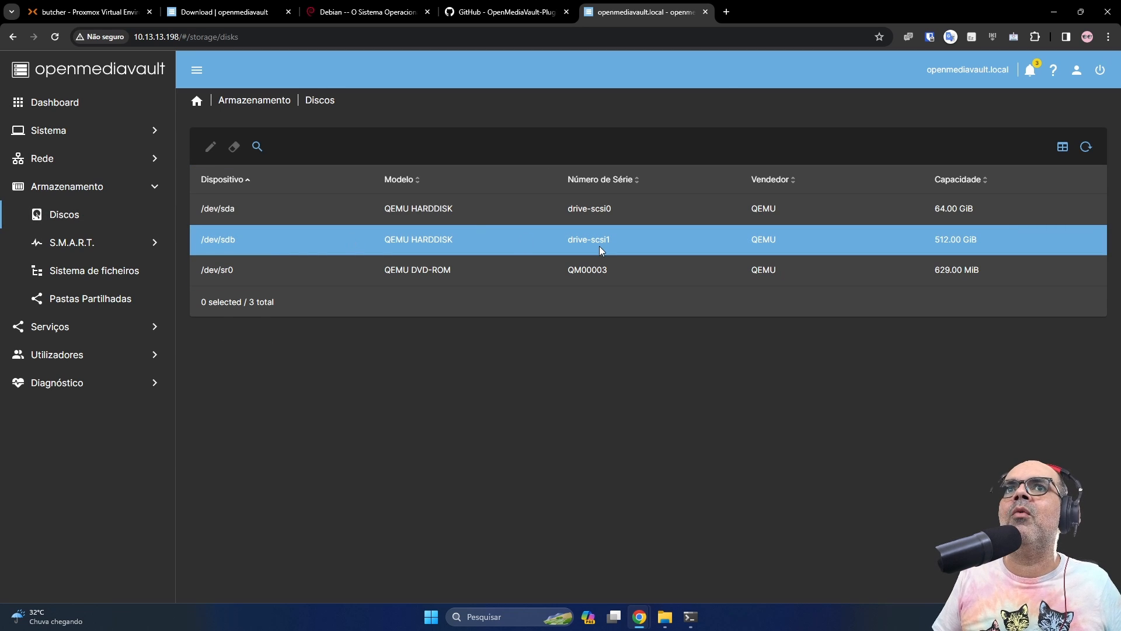
pyautogui.click(299, 244)
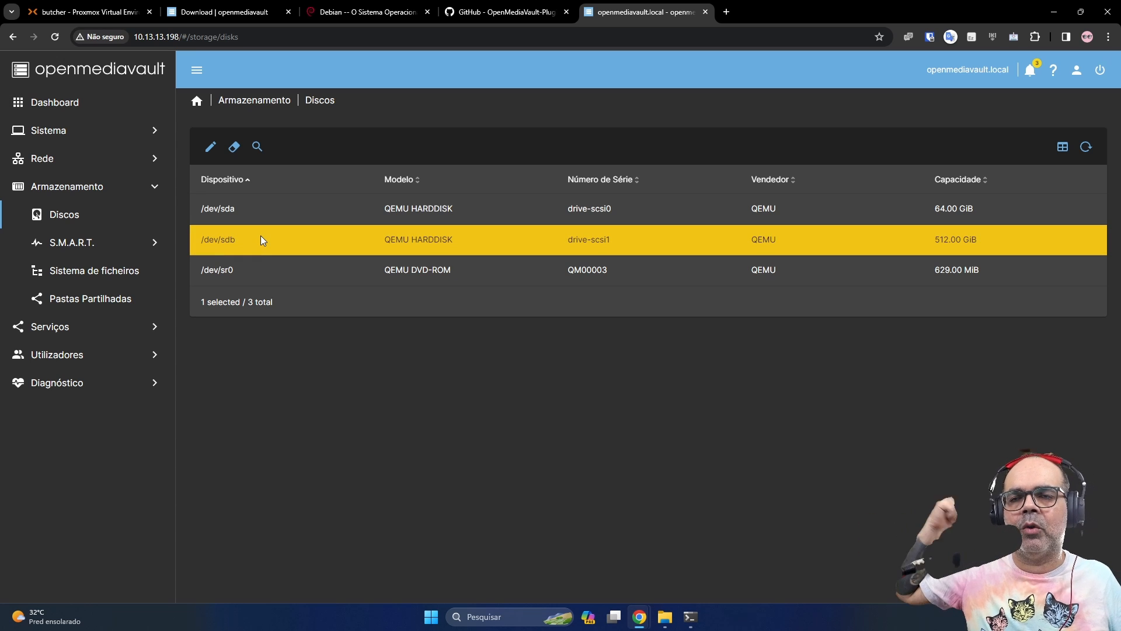
pyautogui.click(234, 148)
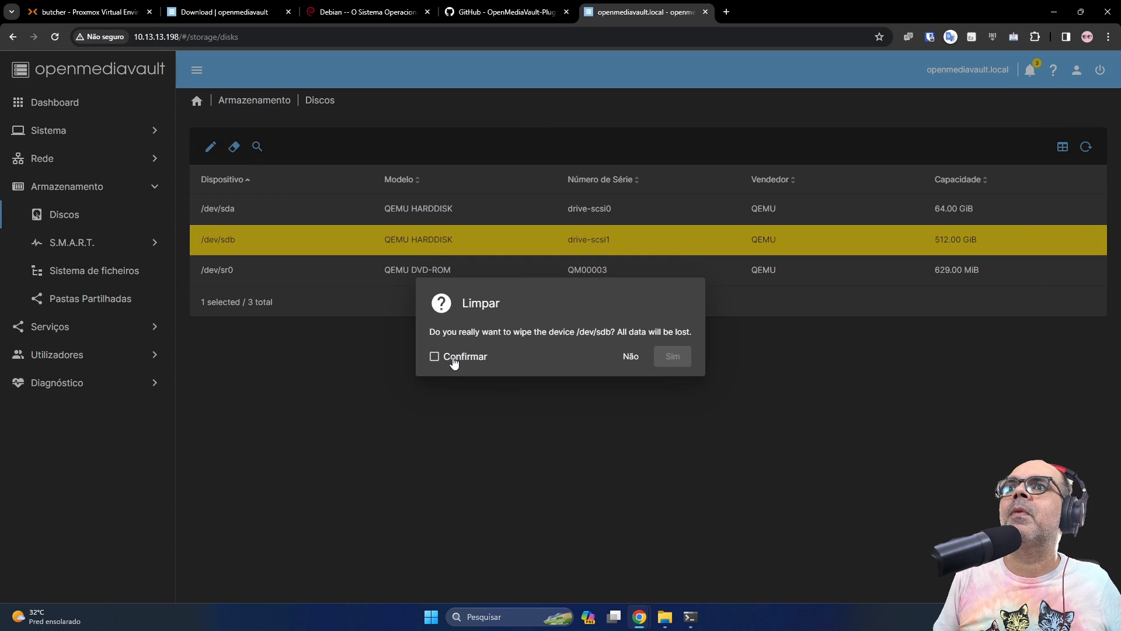
pyautogui.click(455, 357)
pyautogui.click(671, 357)
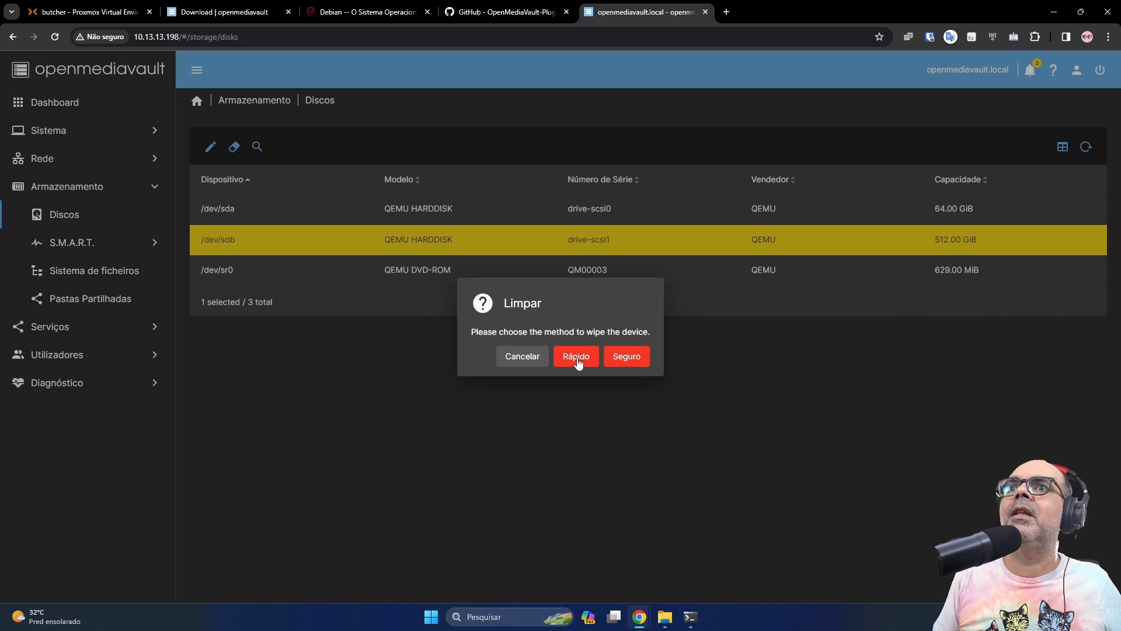
pyautogui.click(577, 358)
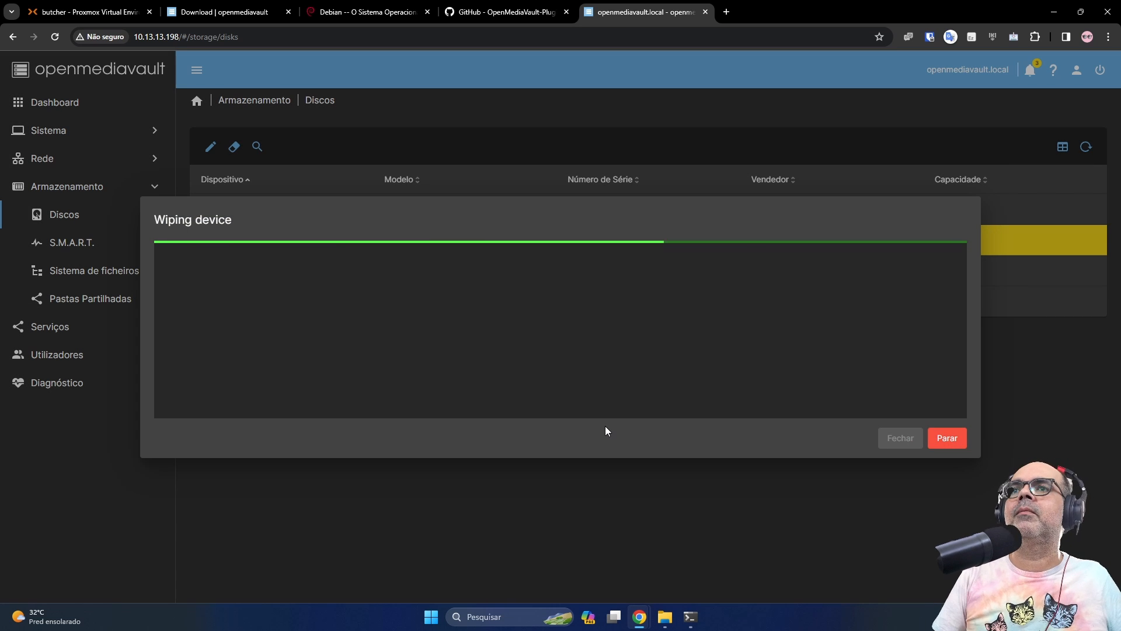
pyautogui.click(901, 438)
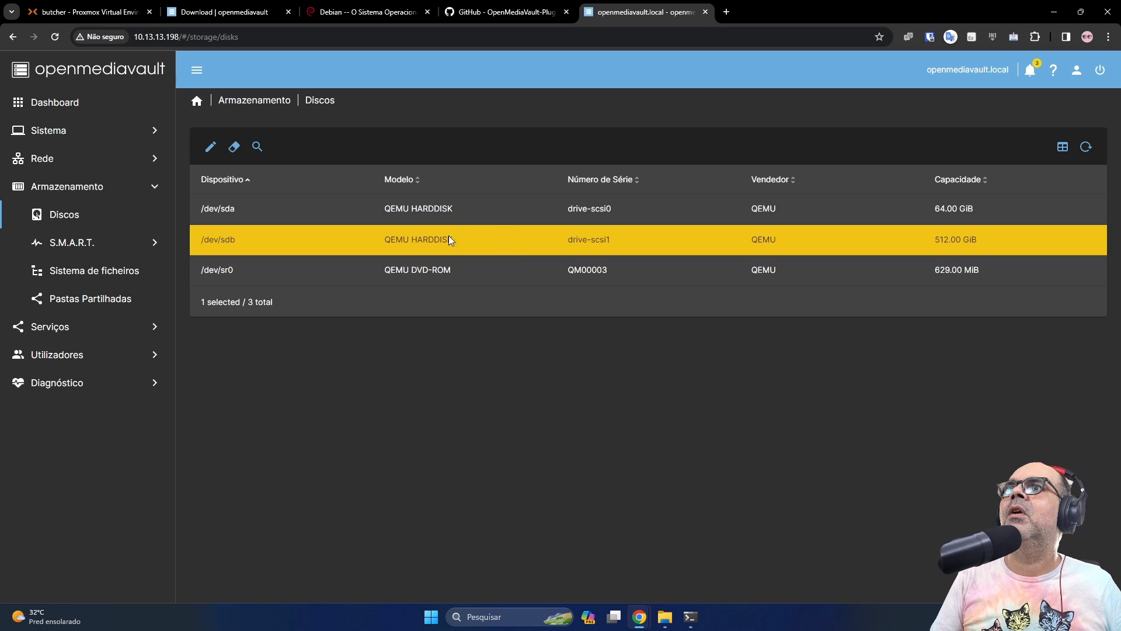
# Create an EXT4 file system on the 512 GiB QEMU HARDDISK /dev/sdb
pyautogui.click(121, 306)
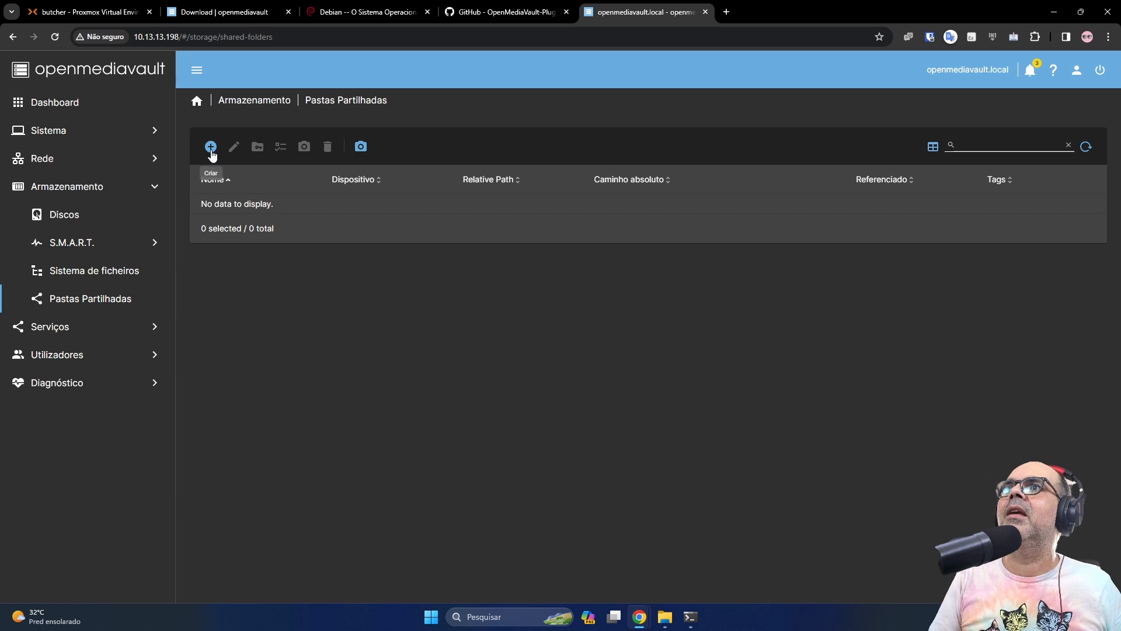
pyautogui.click(122, 279)
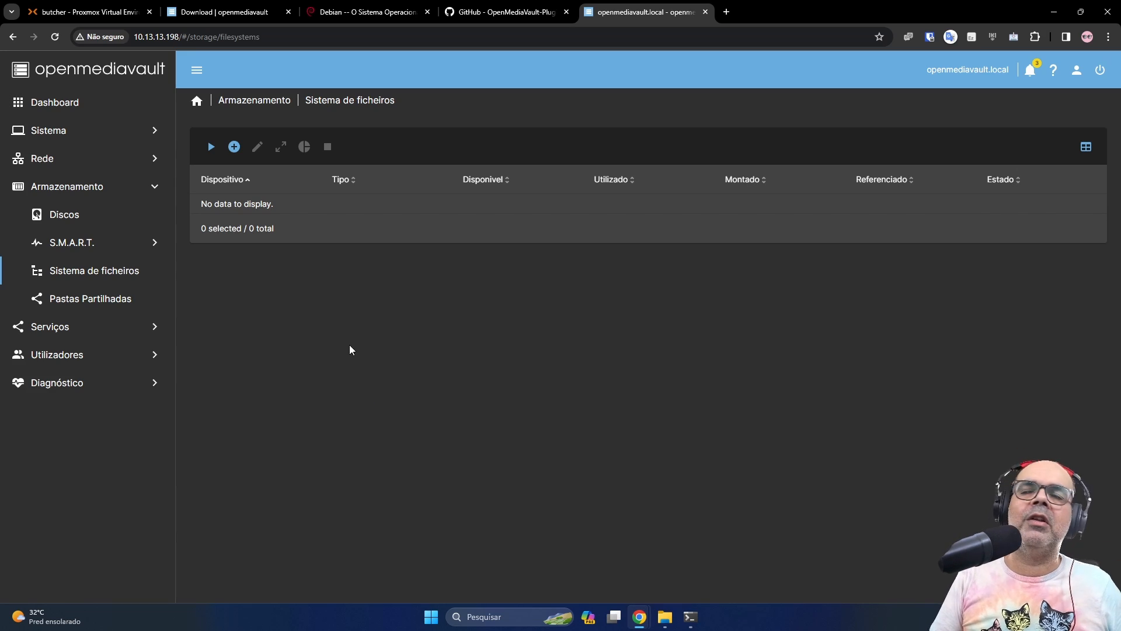
pyautogui.click(234, 147)
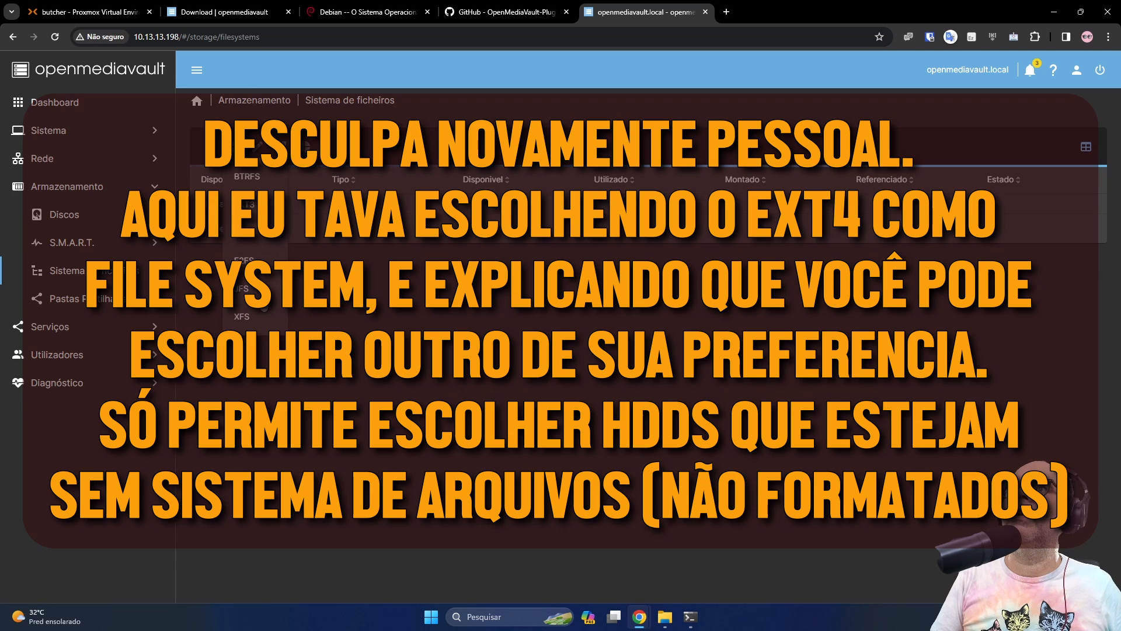
pyautogui.click(242, 232)
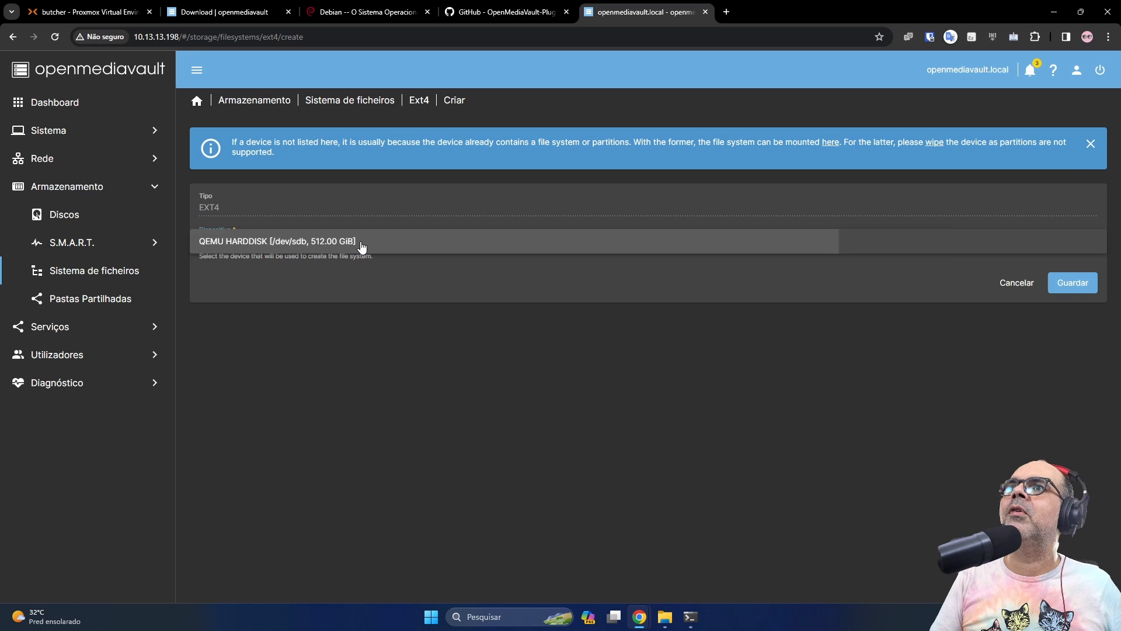
pyautogui.click(362, 243)
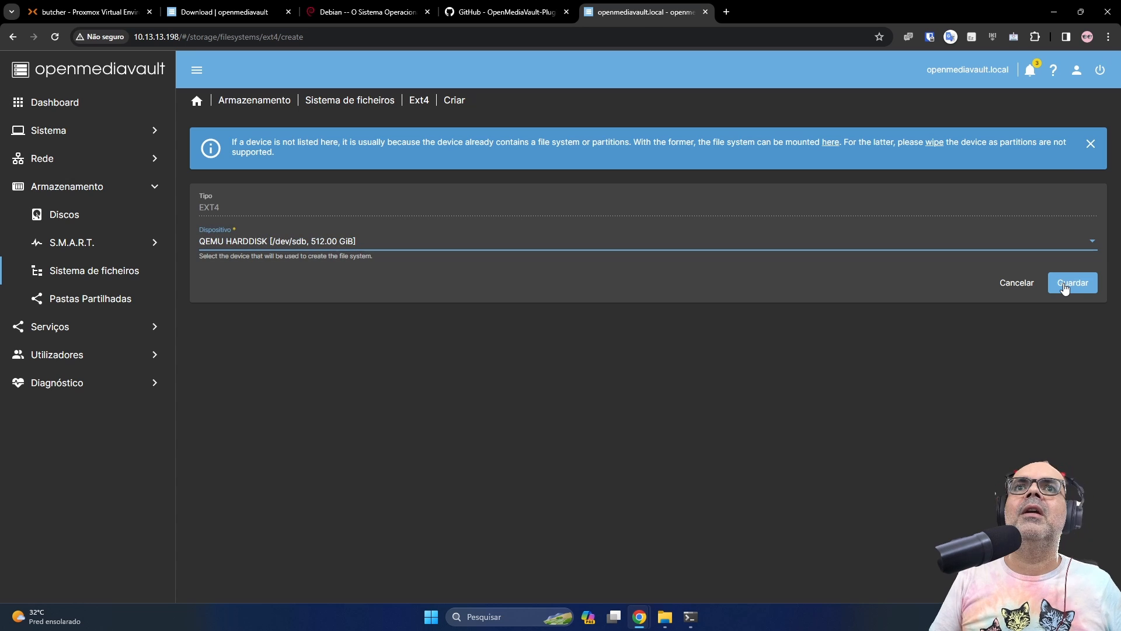
pyautogui.click(1064, 286)
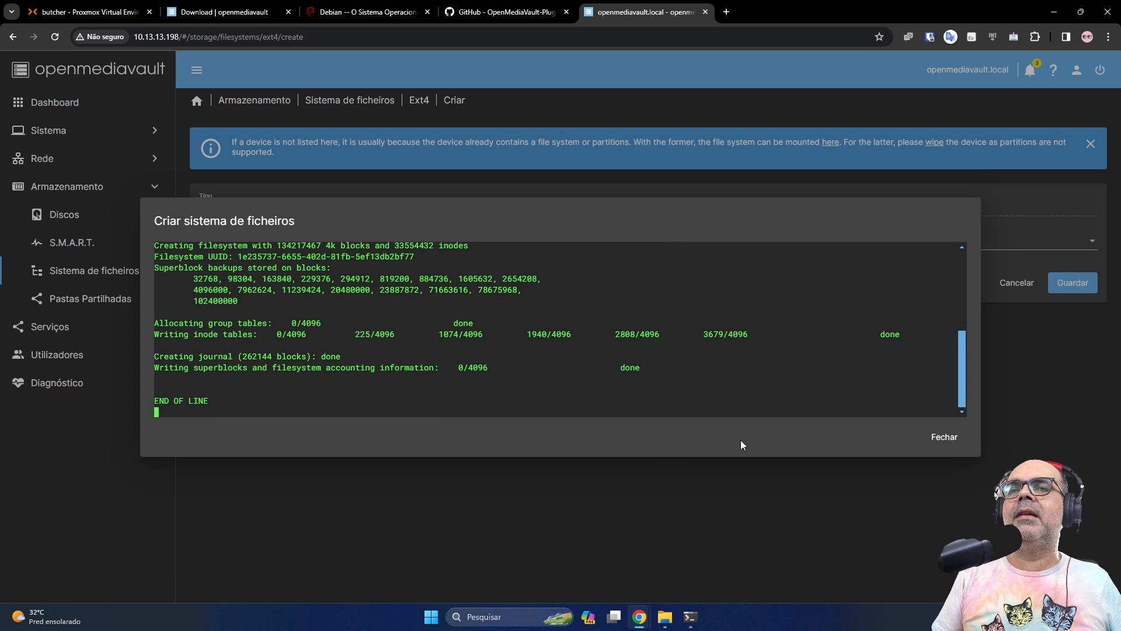
pyautogui.click(959, 443)
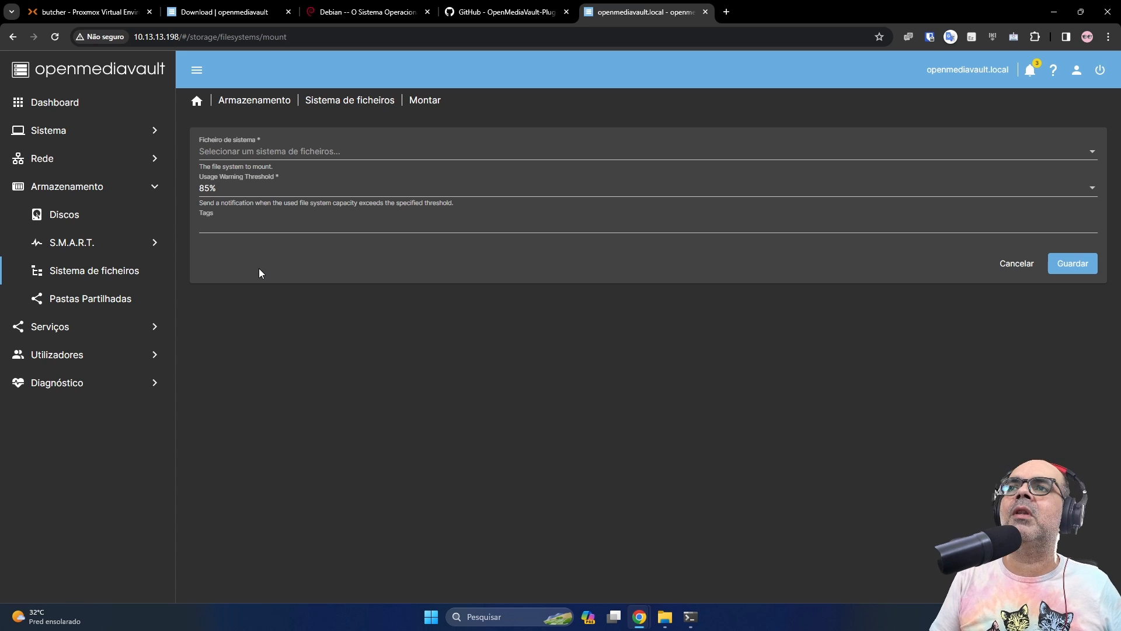
# Mount /dev/sdb1 with an 85% usage warning threshold and tag DADOS, and save
pyautogui.click(252, 153)
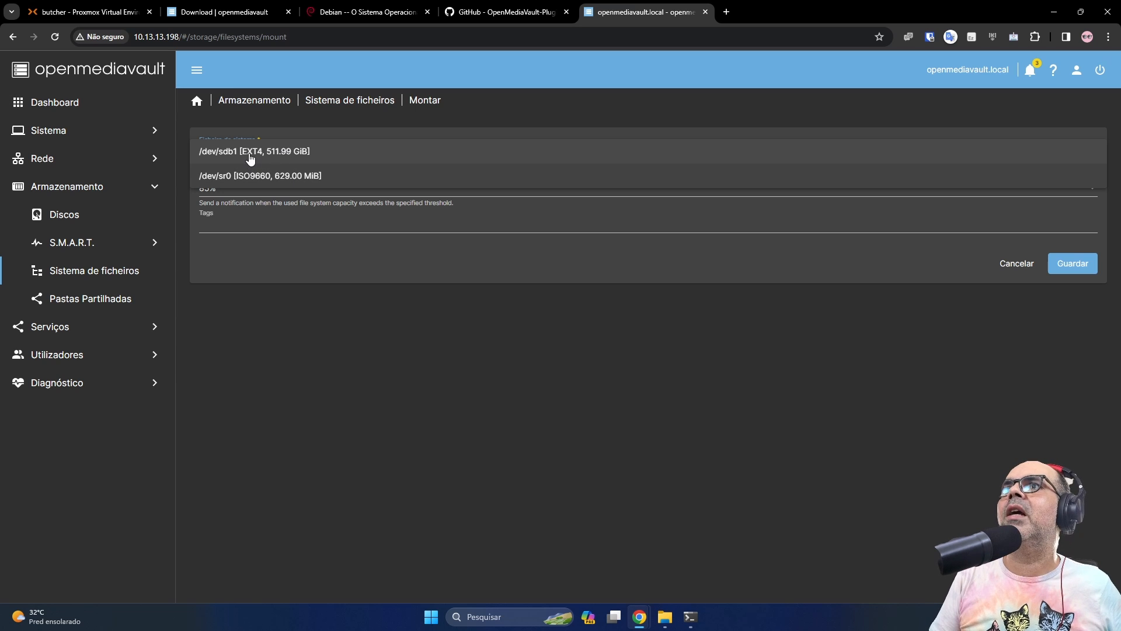
pyautogui.click(288, 153)
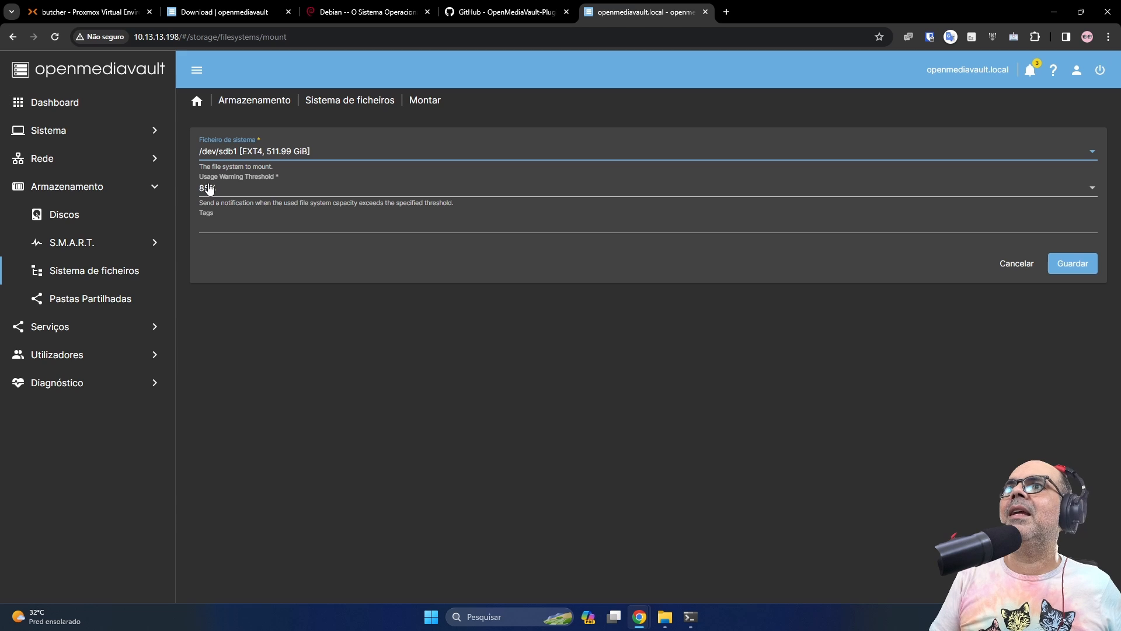
pyautogui.click(237, 190)
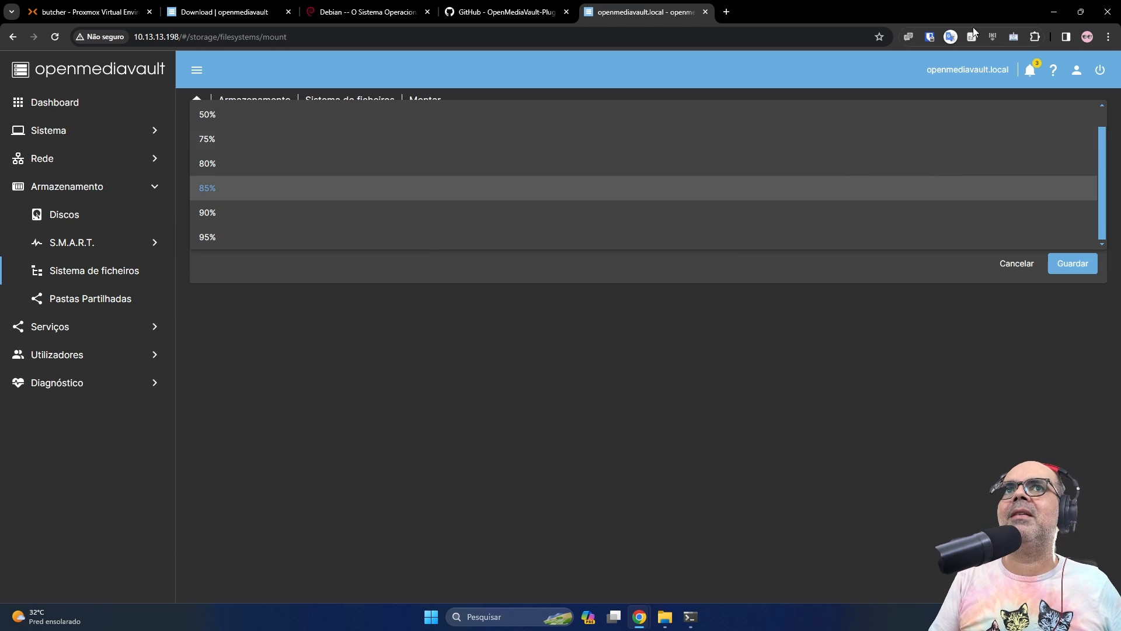
pyautogui.click(1032, 72)
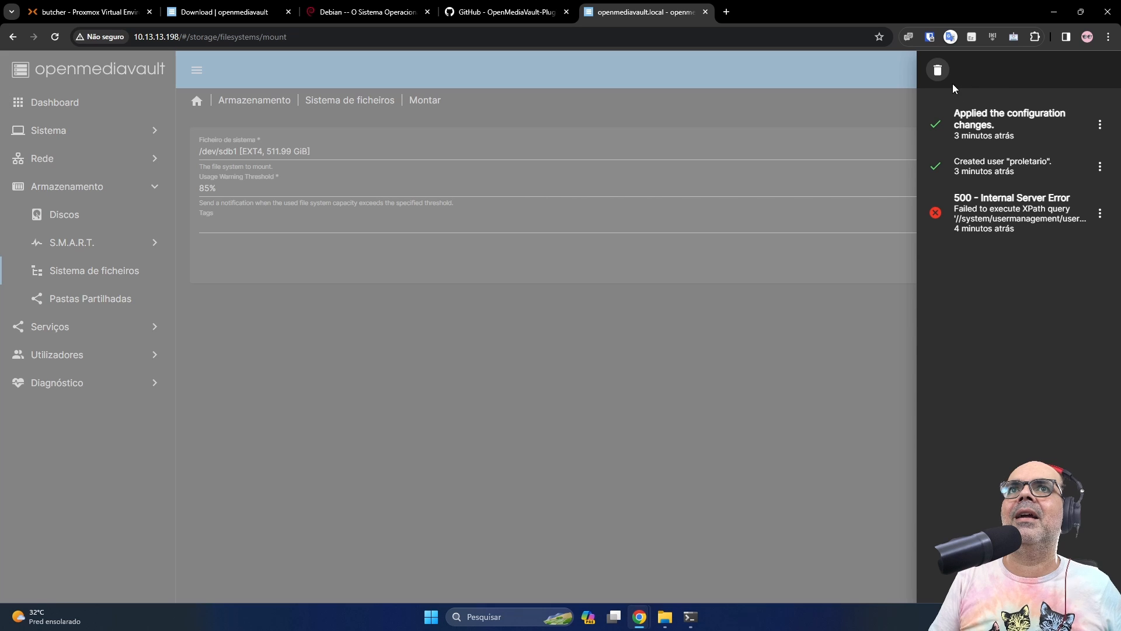
pyautogui.click(857, 329)
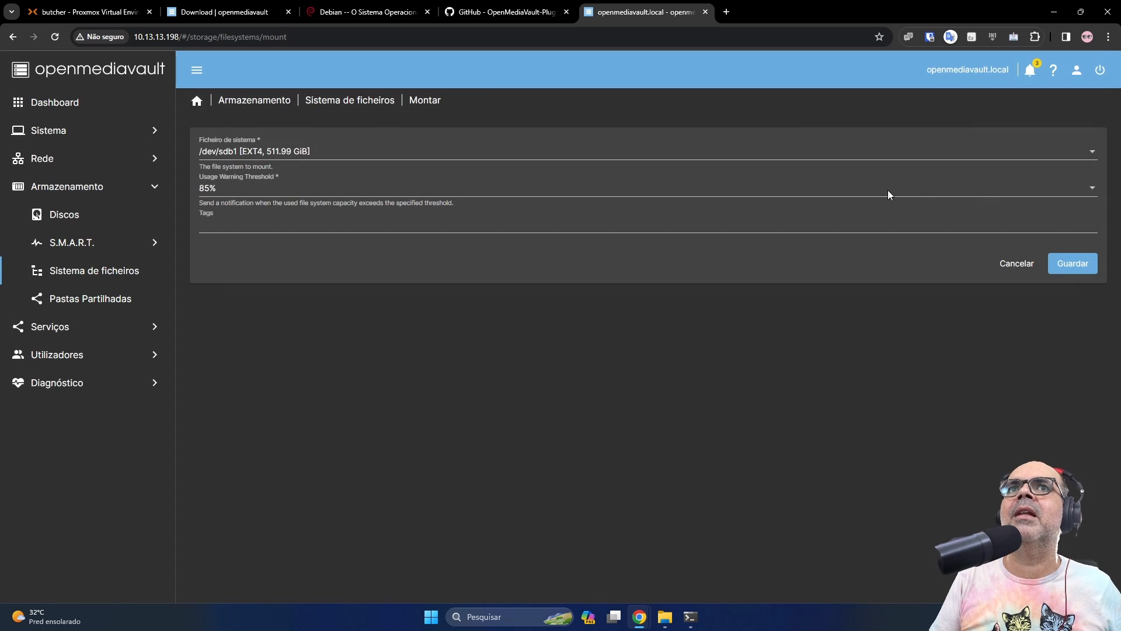
pyautogui.click(246, 193)
pyautogui.click(252, 188)
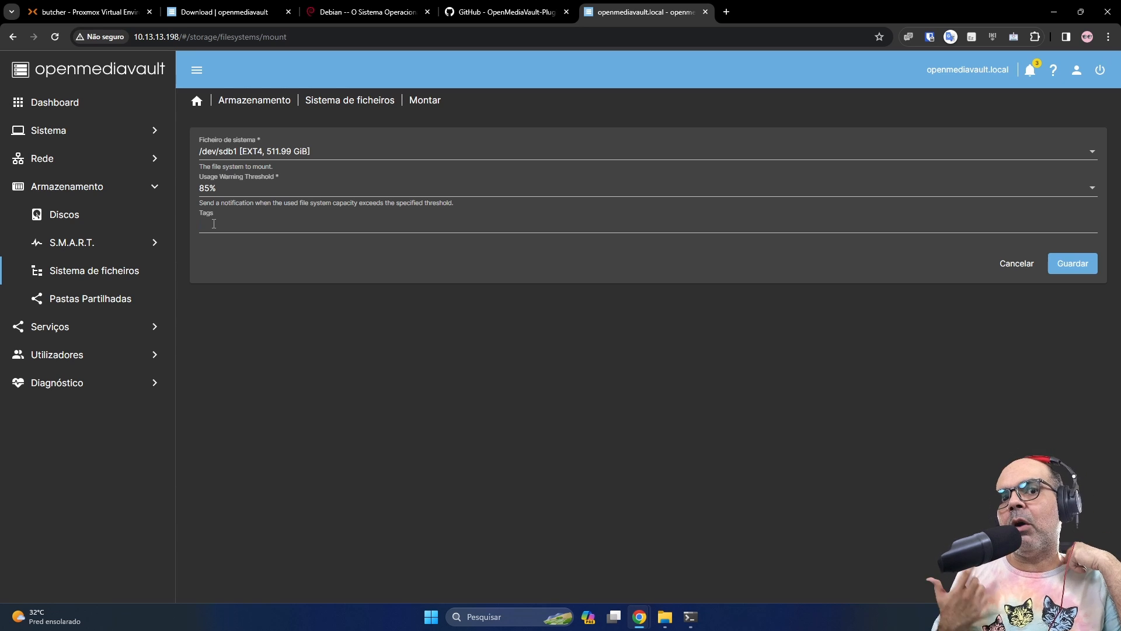
pyautogui.write('RAID')
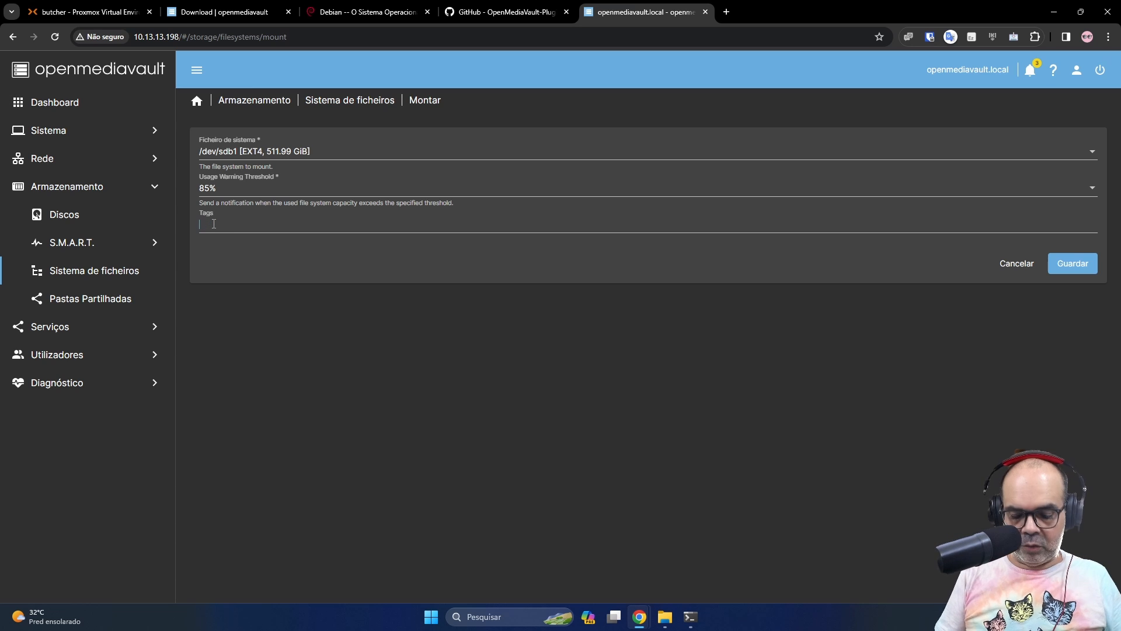
pyautogui.write('MERFERG')
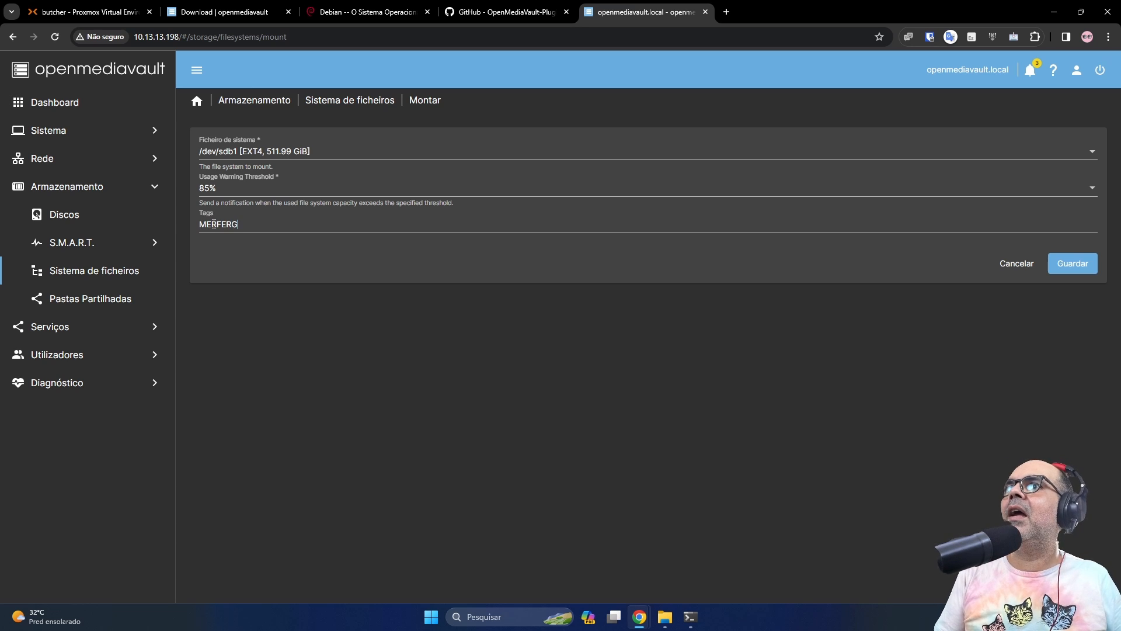
pyautogui.press('BackSpace')
pyautogui.press('BackSpace')
pyautogui.press('BackSpace')
pyautogui.press('BackSpace')
pyautogui.press('BackSpace')
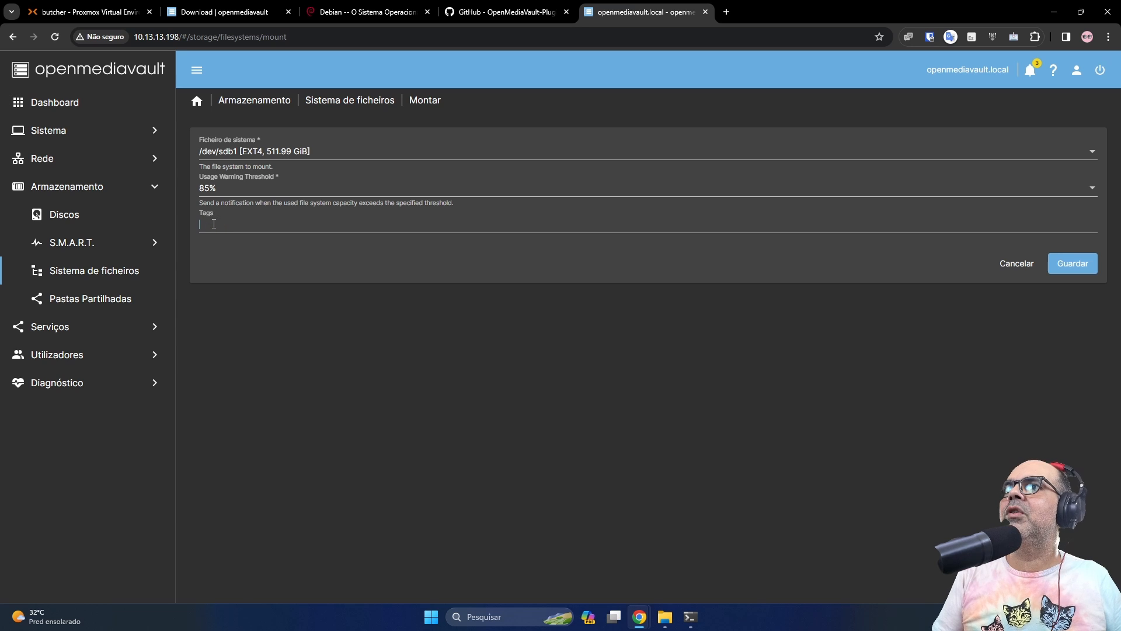
pyautogui.write('DADOS')
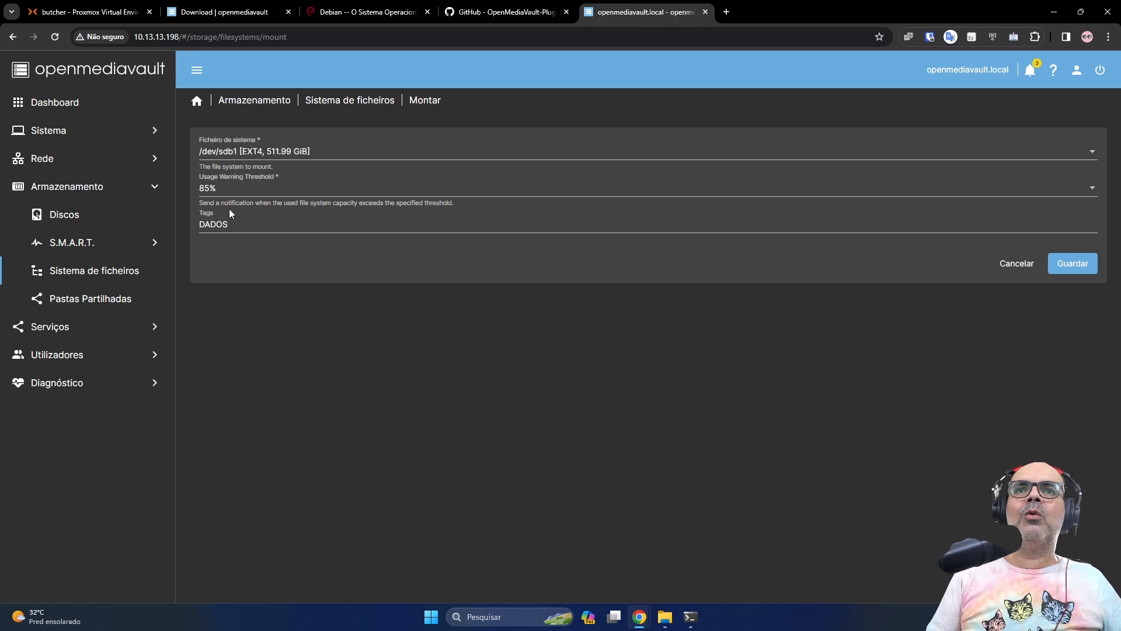
pyautogui.click(1073, 266)
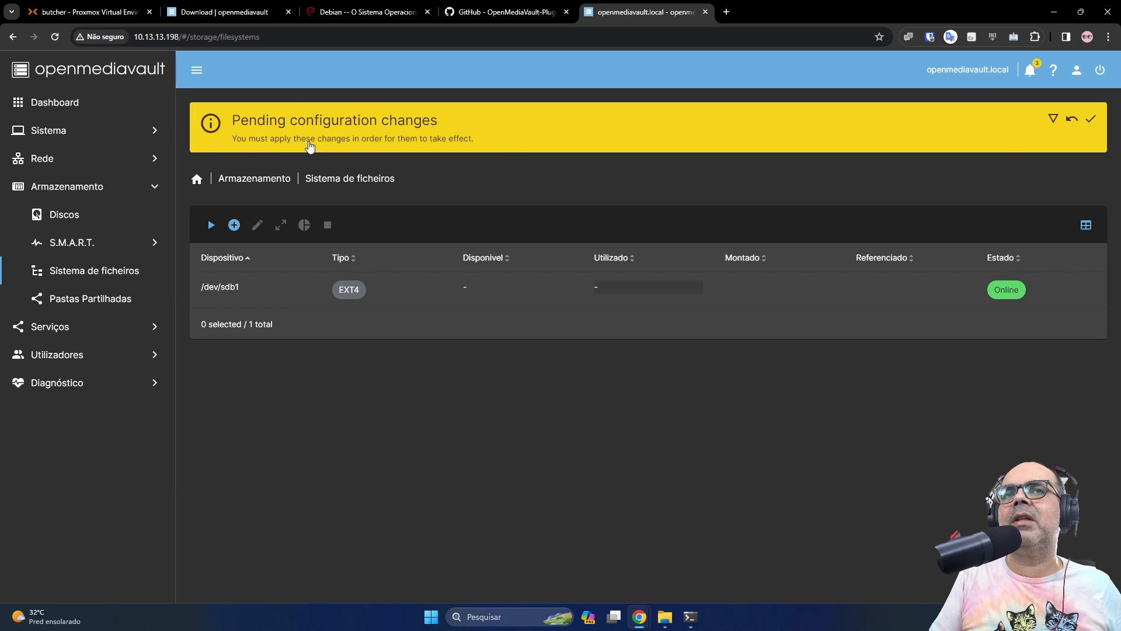
# Apply the pending changes, show the Tags column, and go to Pastas Partilhadas
pyautogui.click(1091, 121)
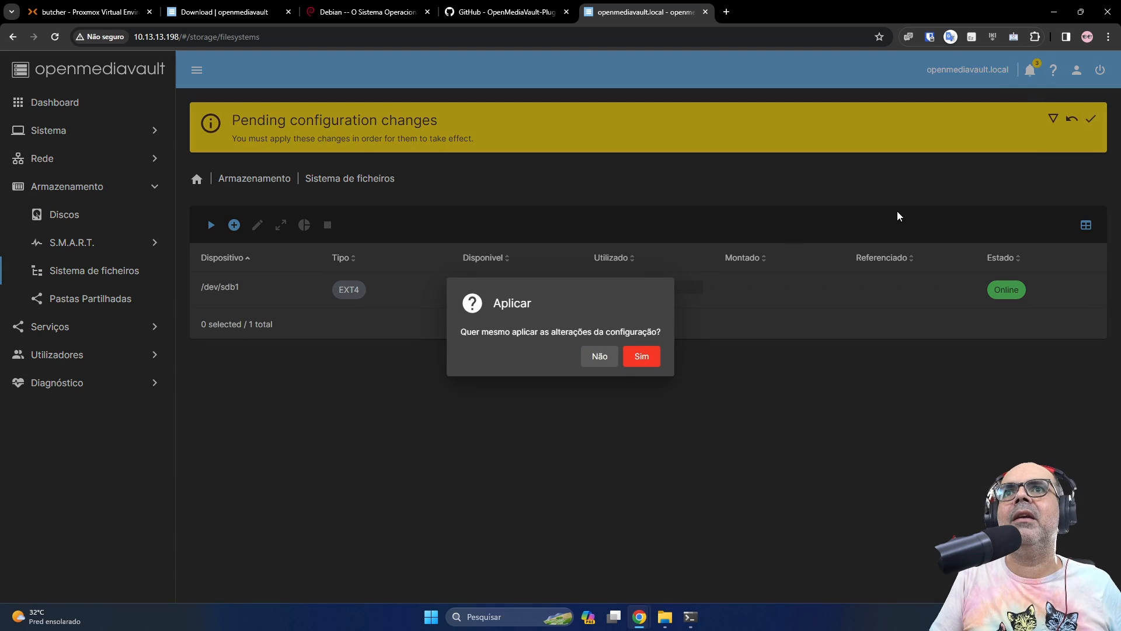
pyautogui.click(650, 363)
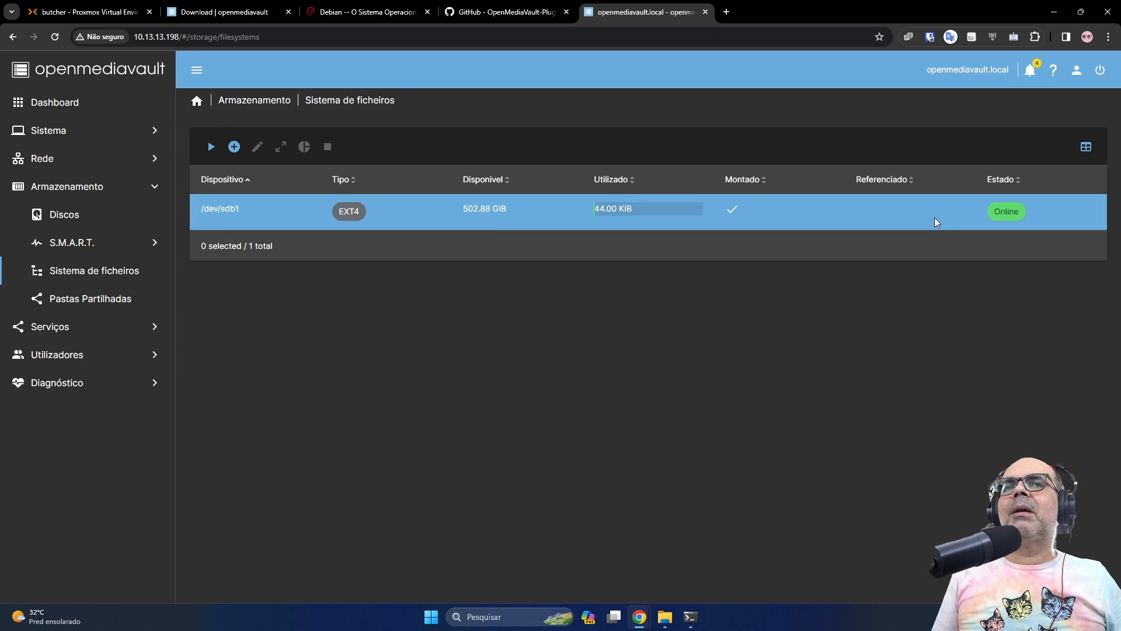
pyautogui.click(1088, 151)
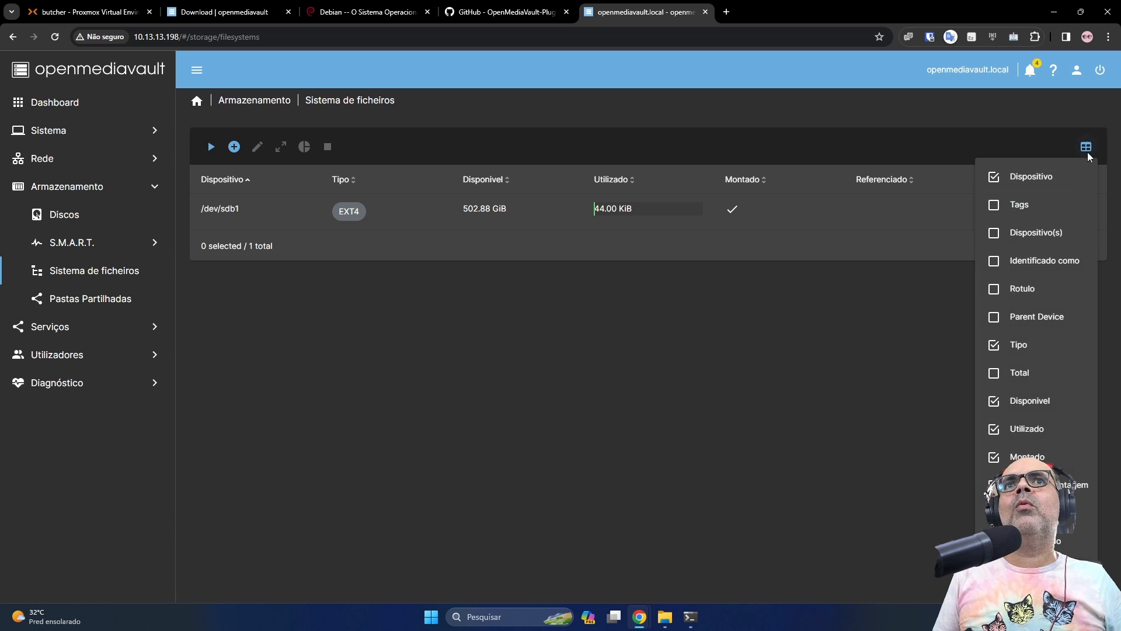
pyautogui.click(995, 207)
pyautogui.click(888, 341)
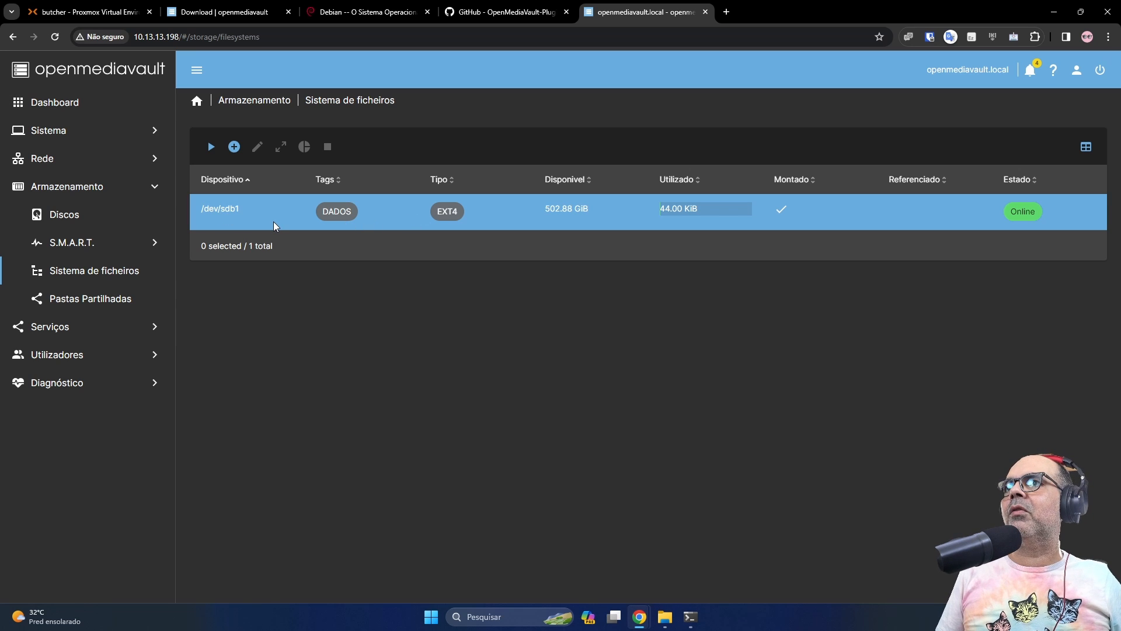
pyautogui.click(114, 300)
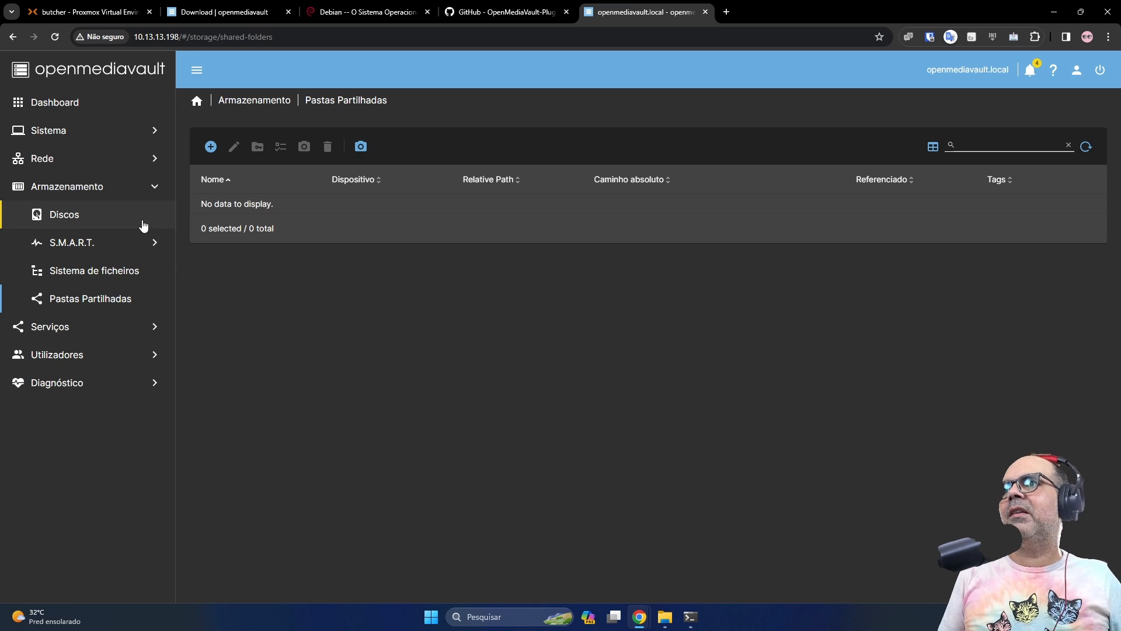
# Create shared folder 'arquivos' on /dev/sdb1 [DADOS] and apply the configuration changes
pyautogui.click(210, 149)
pyautogui.click(270, 151)
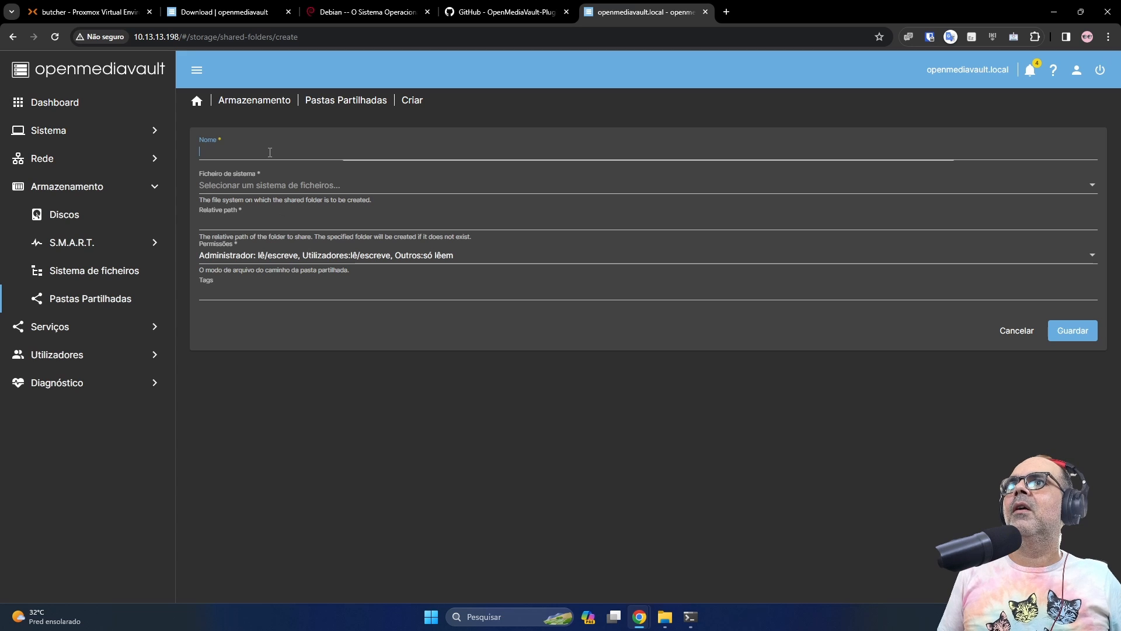
pyautogui.write('arquivos')
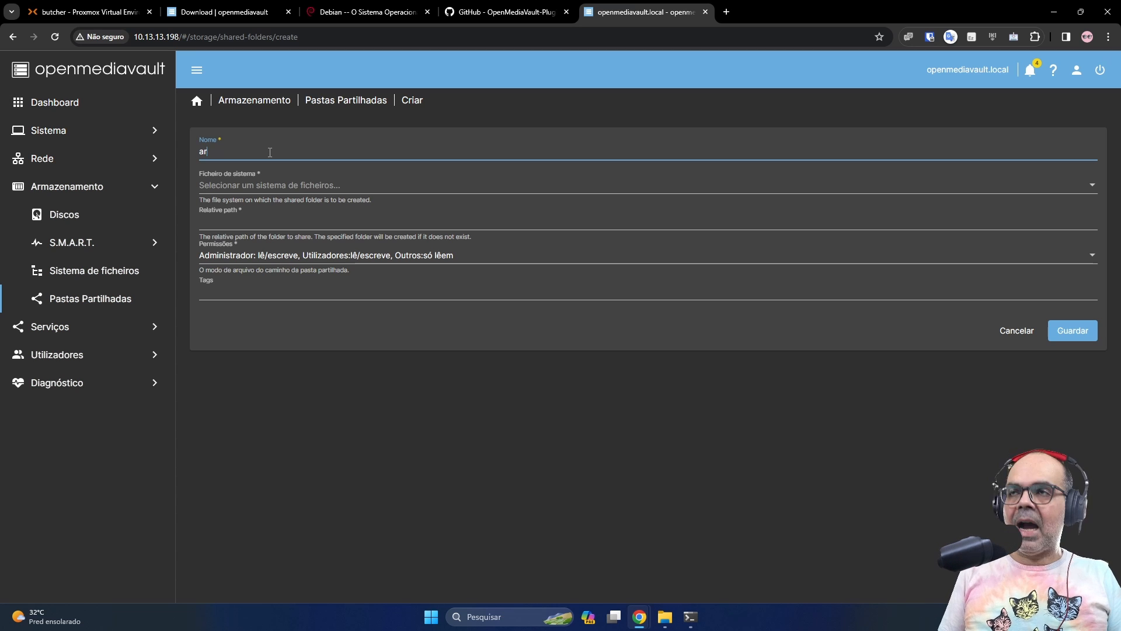
pyautogui.click(265, 187)
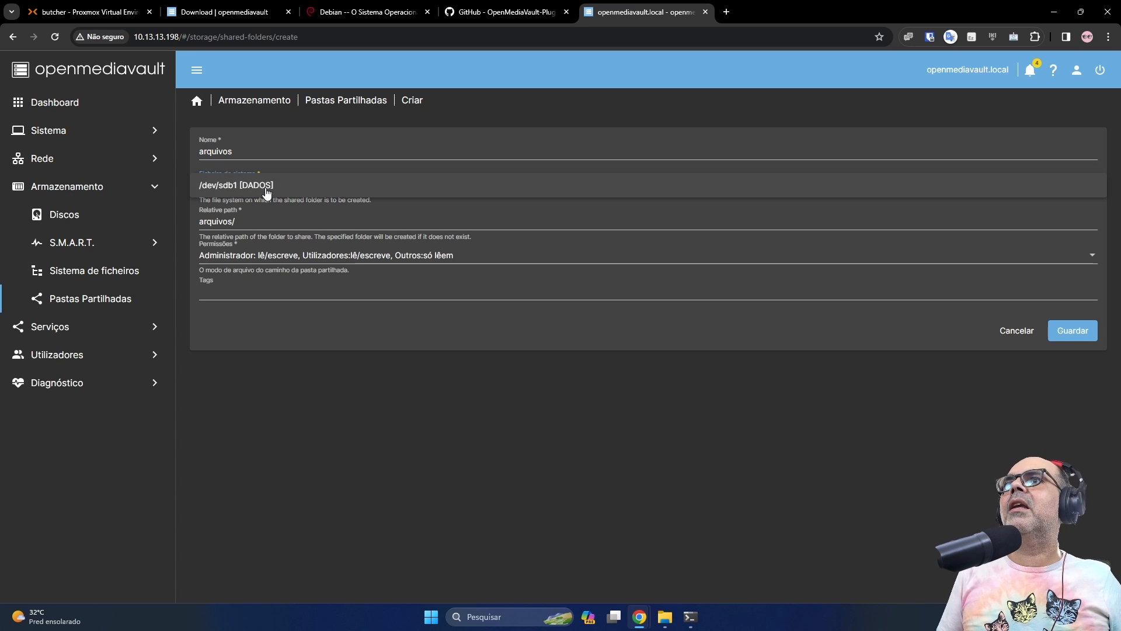
pyautogui.click(274, 193)
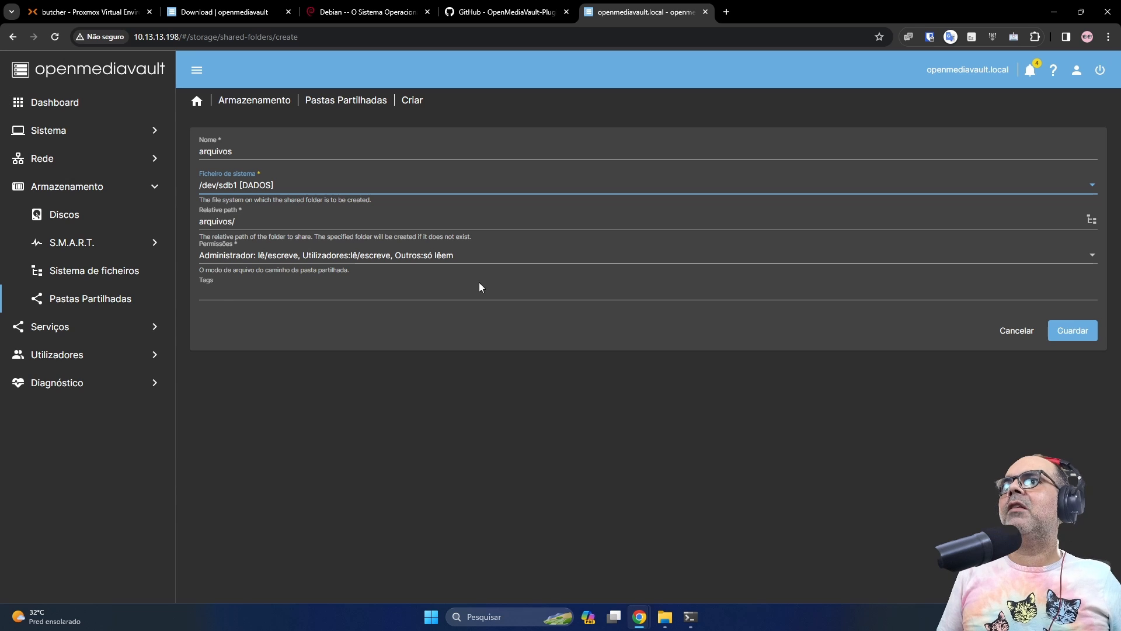
pyautogui.click(1081, 331)
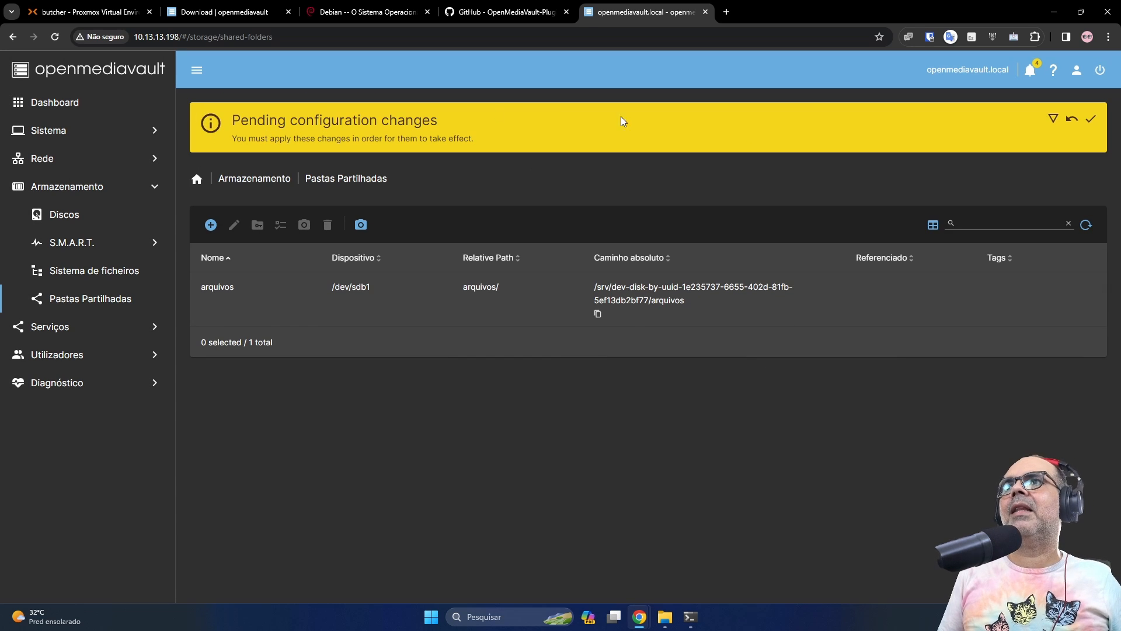
pyautogui.click(1090, 119)
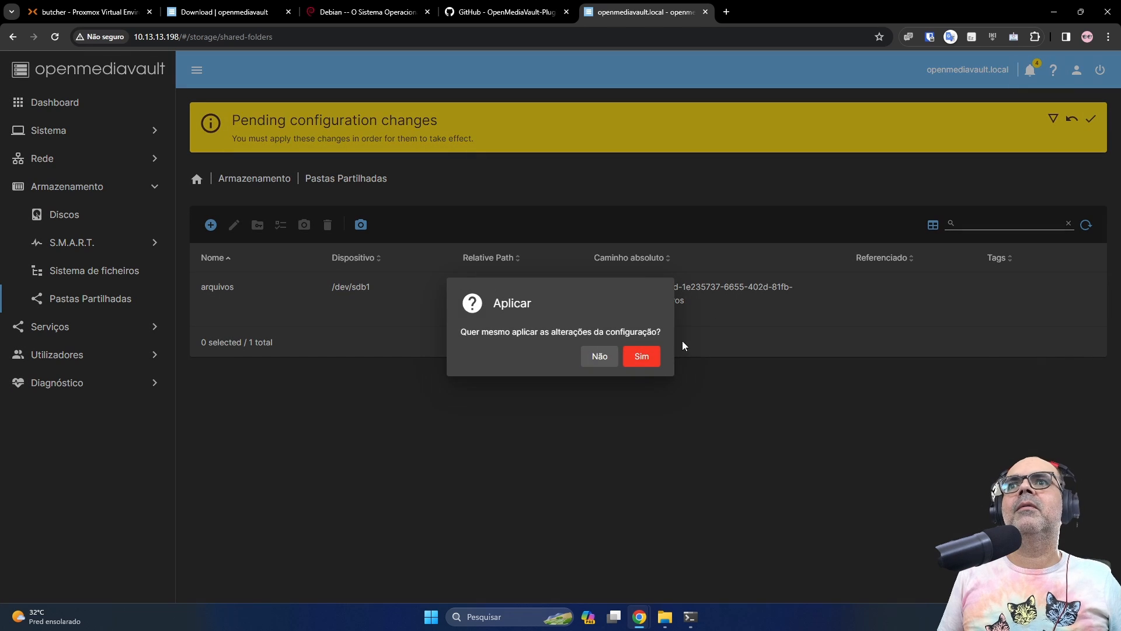
pyautogui.click(642, 359)
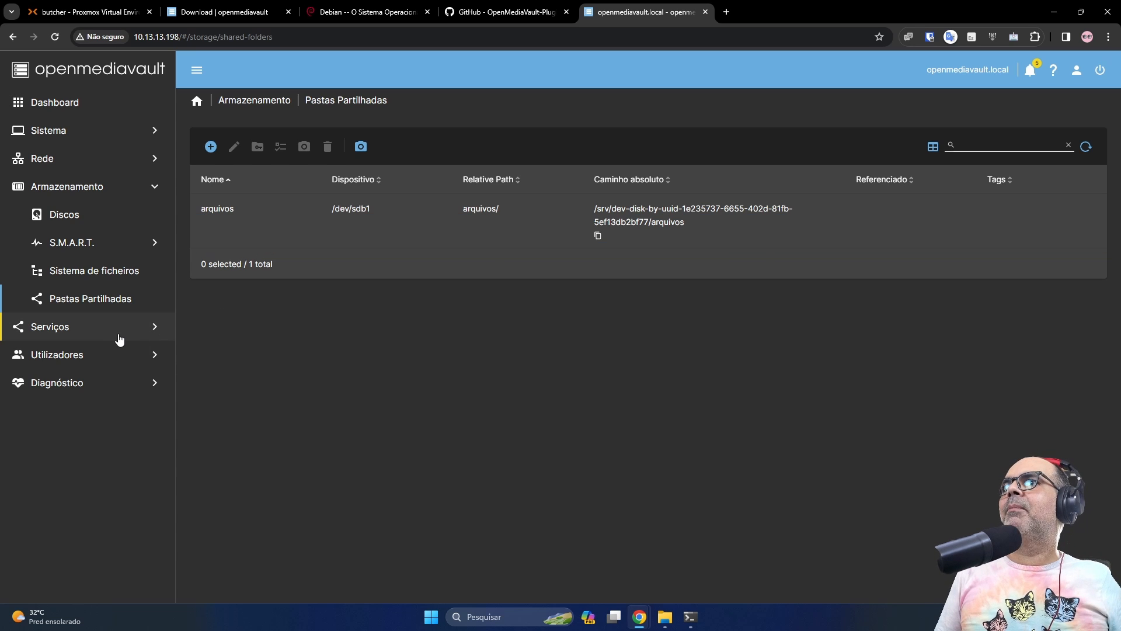
# Enable SMB/CIFS with inherited ACLs and permissions, SMB3 minimum protocol and NetBIOS
pyautogui.click(88, 337)
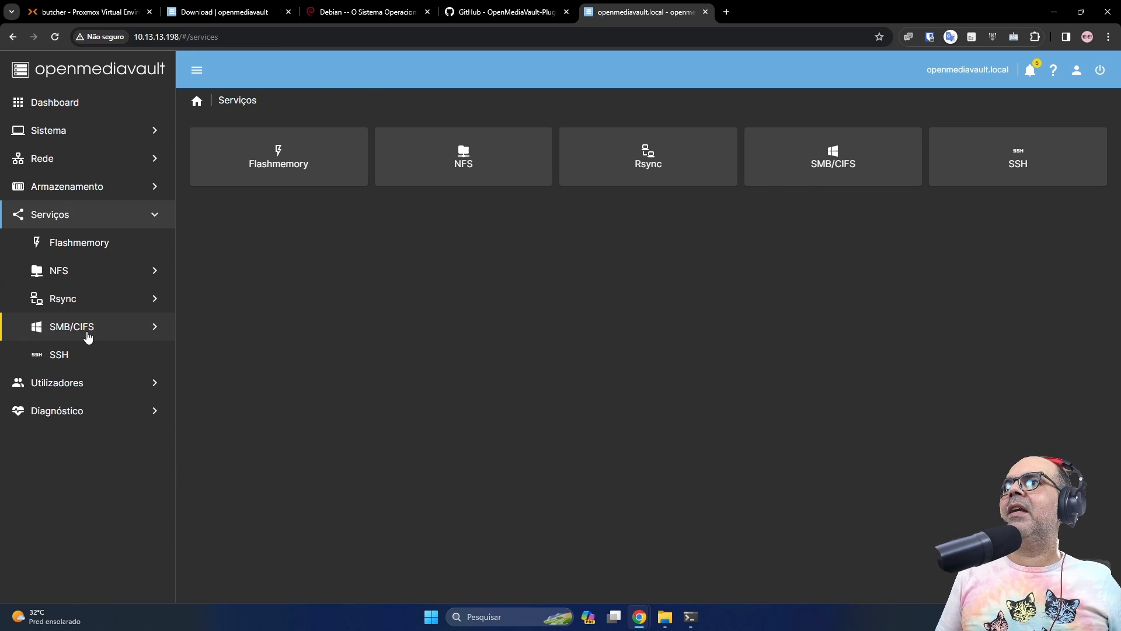
pyautogui.click(81, 328)
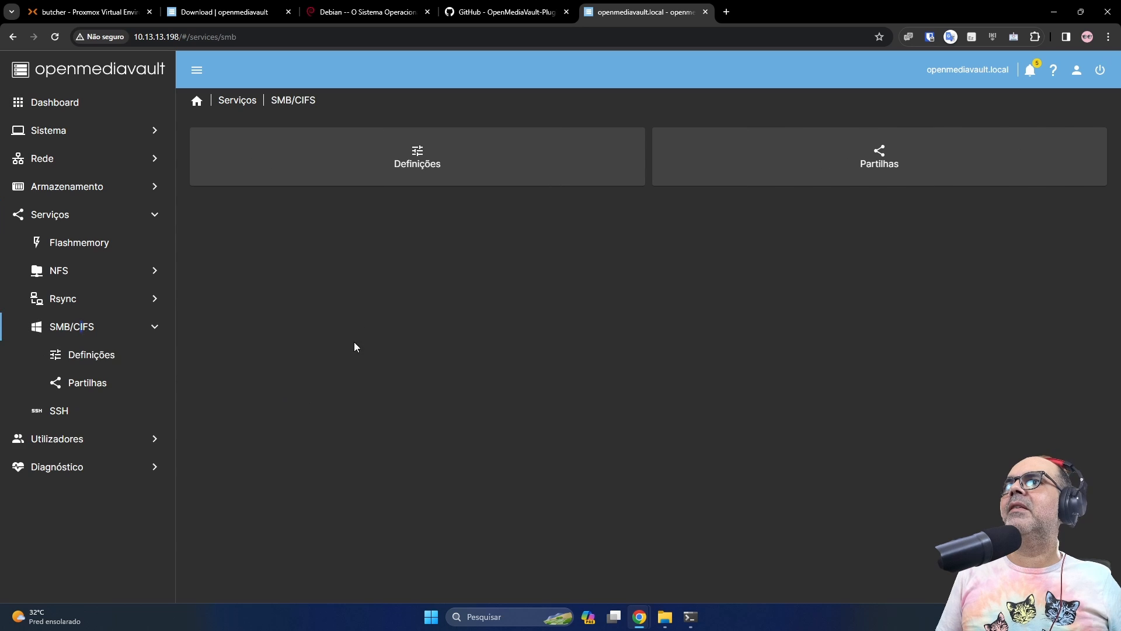
pyautogui.click(411, 185)
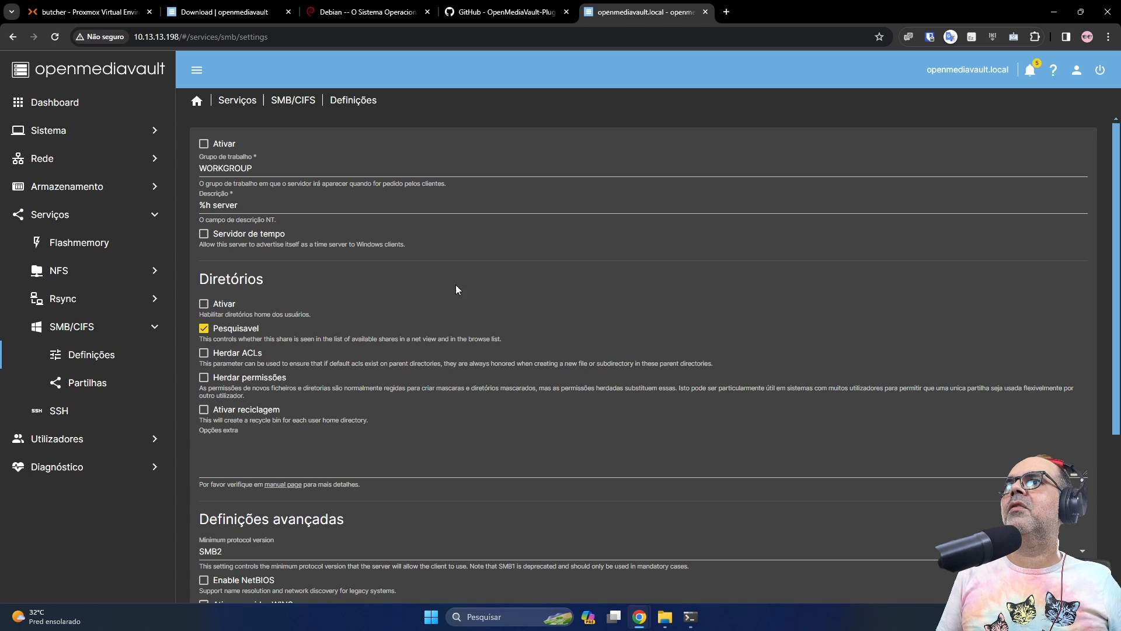
pyautogui.click(203, 142)
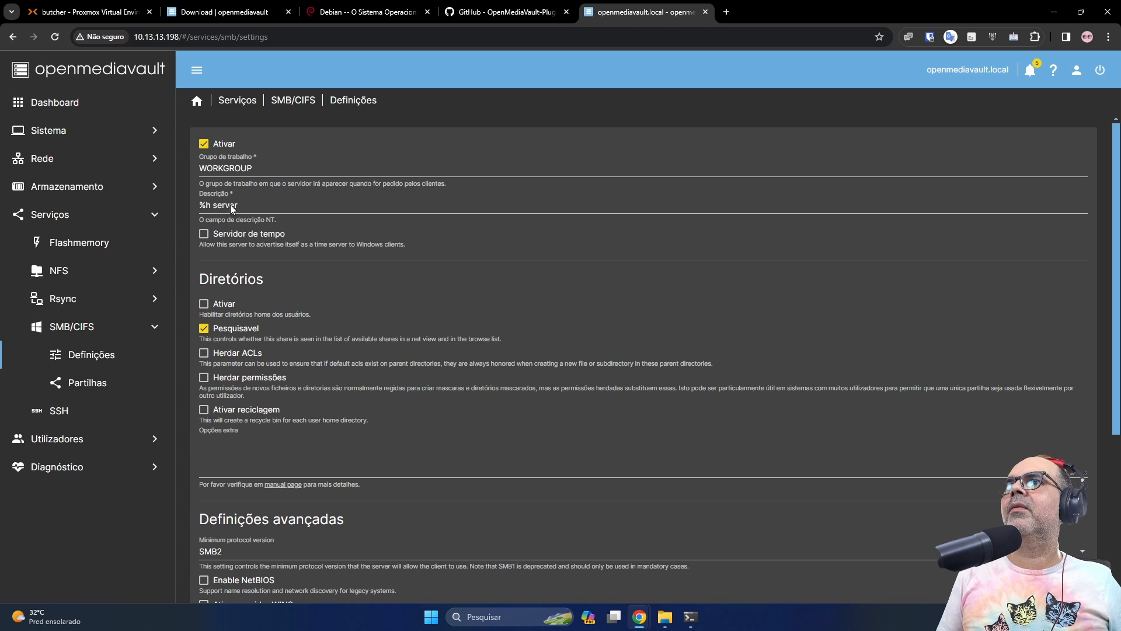
pyautogui.click(204, 352)
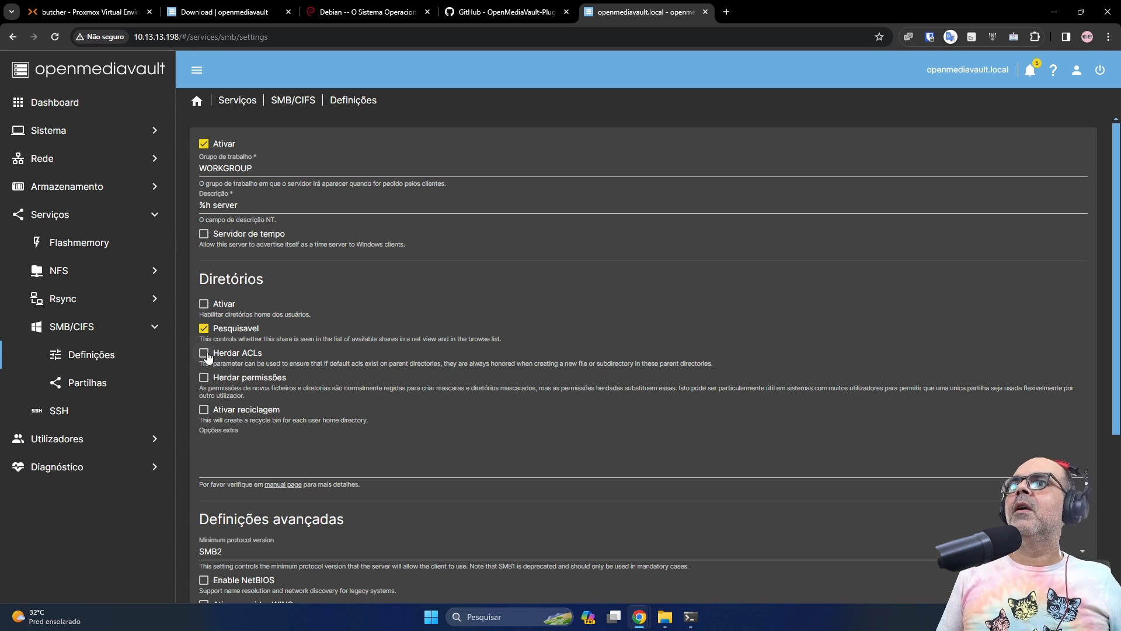
pyautogui.click(204, 376)
pyautogui.scroll(-2, 436, 400)
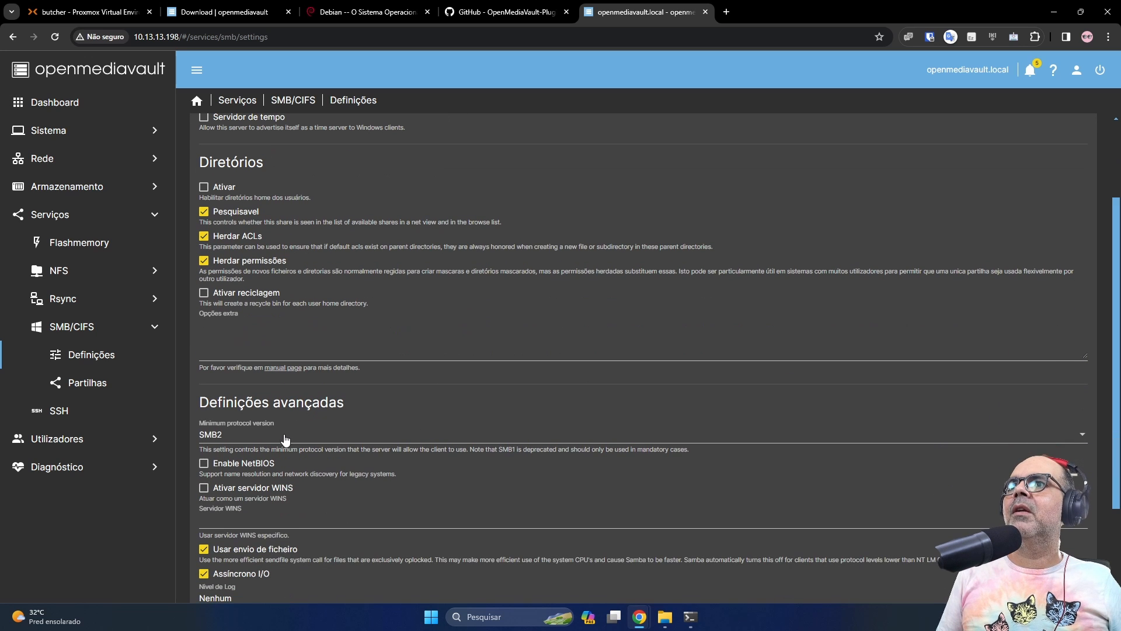
pyautogui.click(286, 438)
pyautogui.click(255, 459)
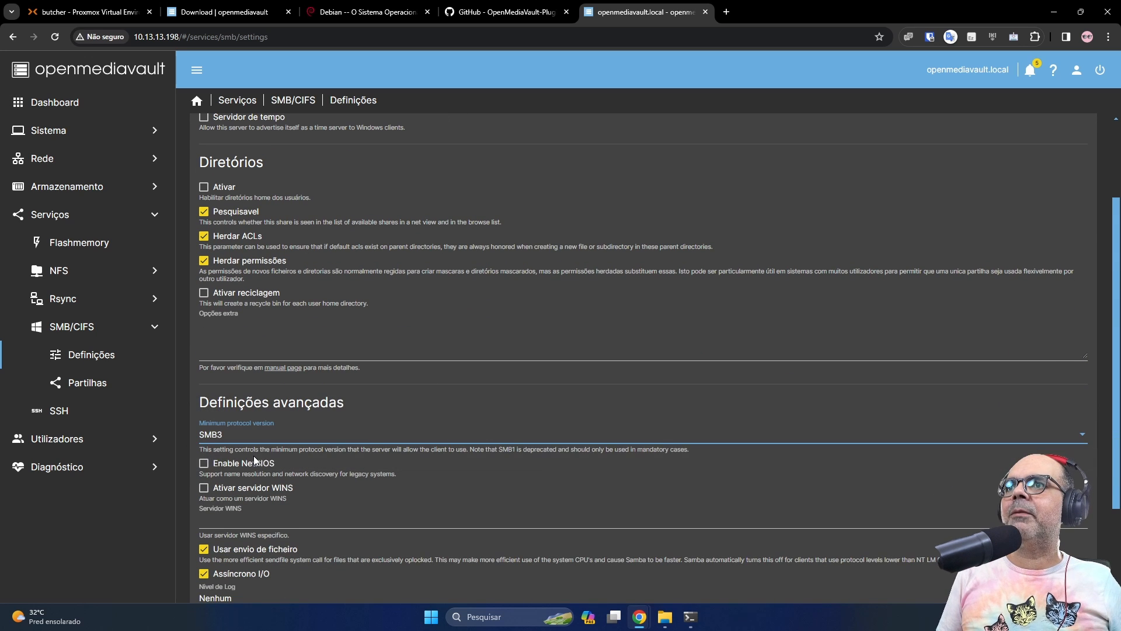
pyautogui.scroll(-2, 314, 470)
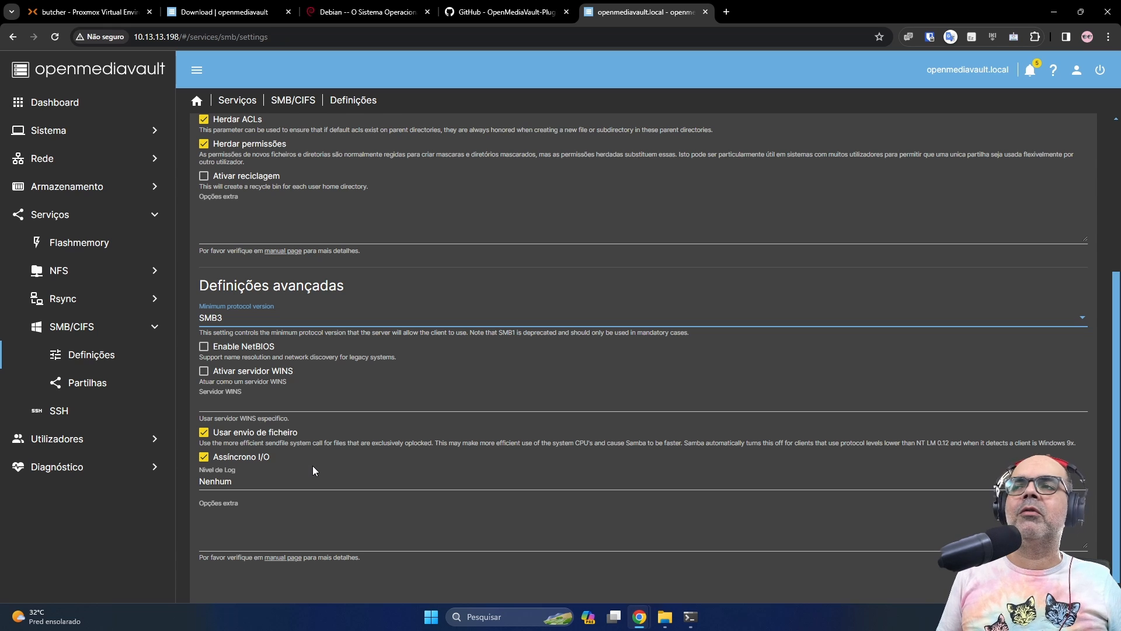
pyautogui.click(205, 347)
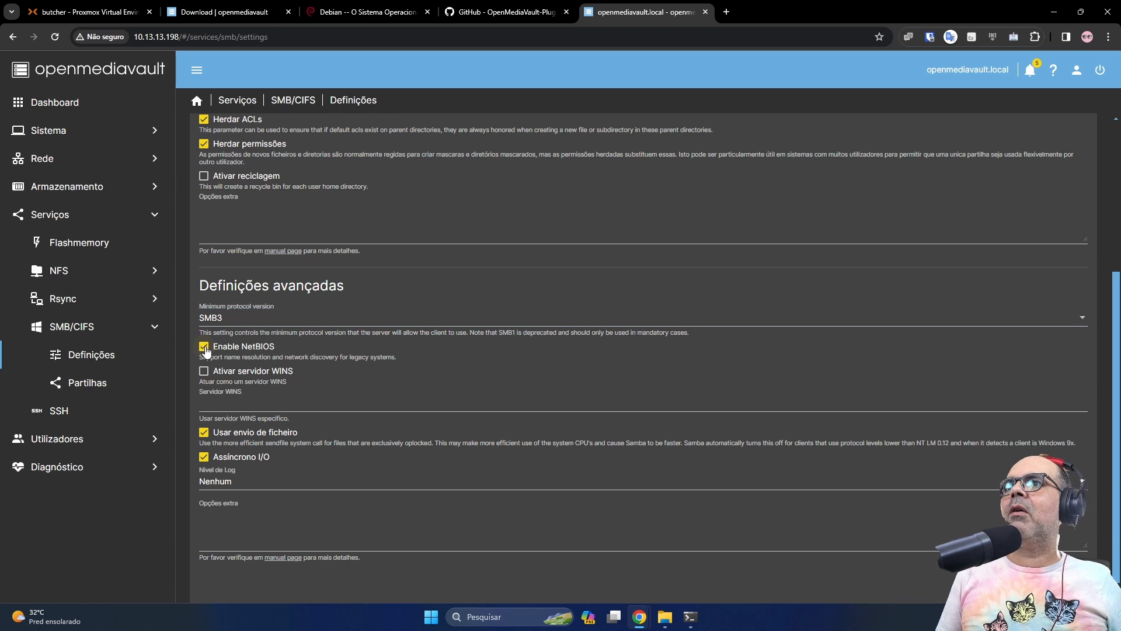
pyautogui.scroll(-1, 401, 385)
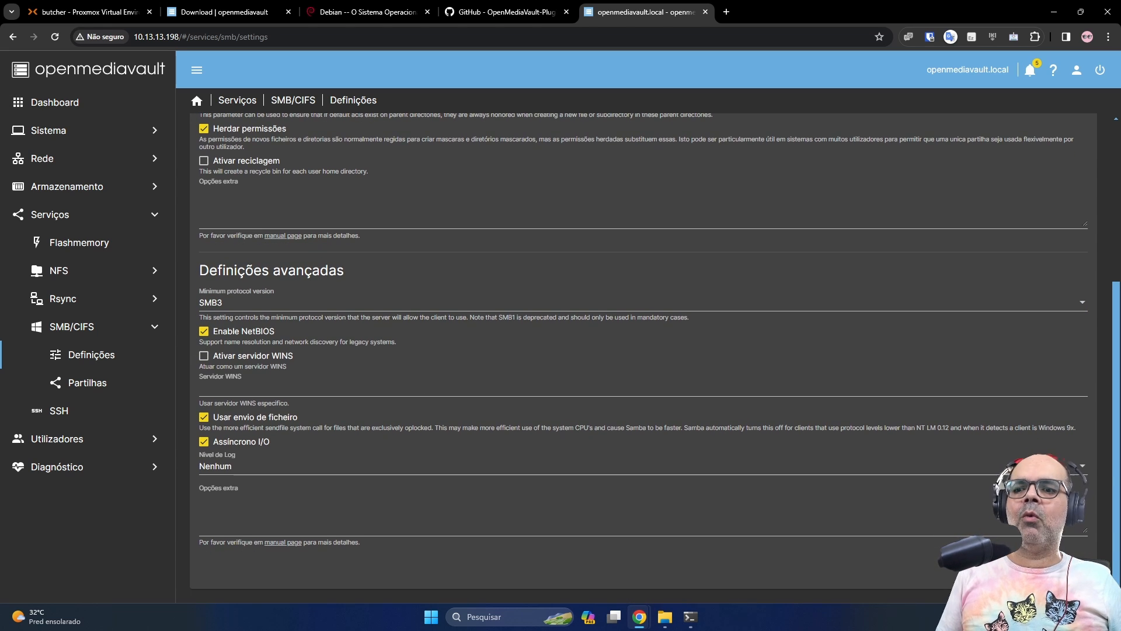
# Save and apply the SMB/CIFS settings, then go to the SMB shares list
pyautogui.click(1091, 119)
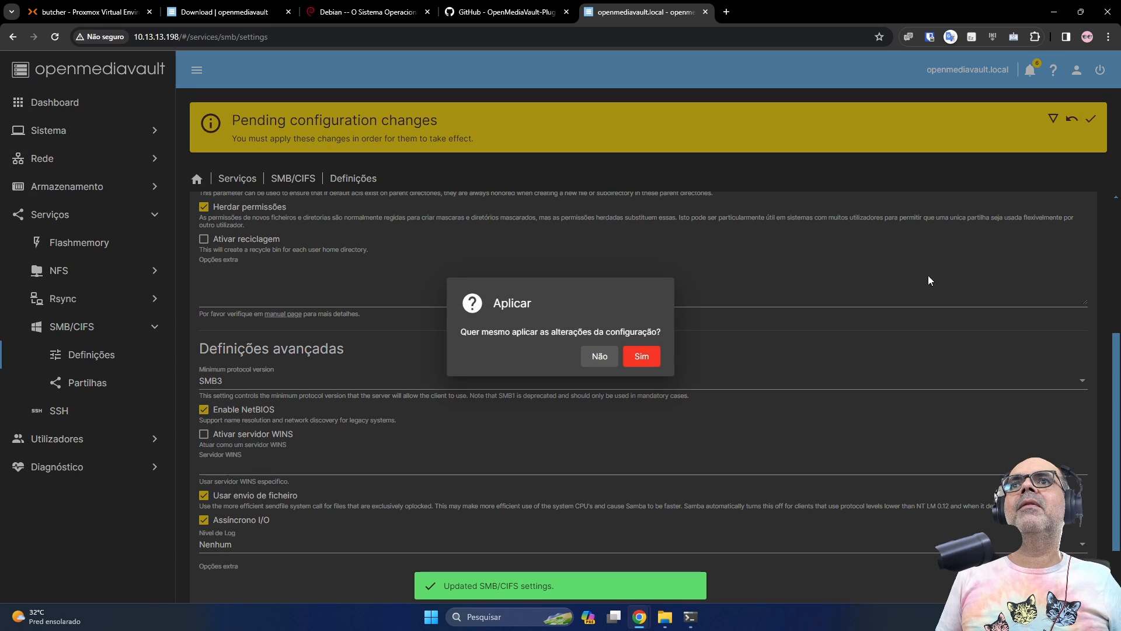
pyautogui.click(642, 356)
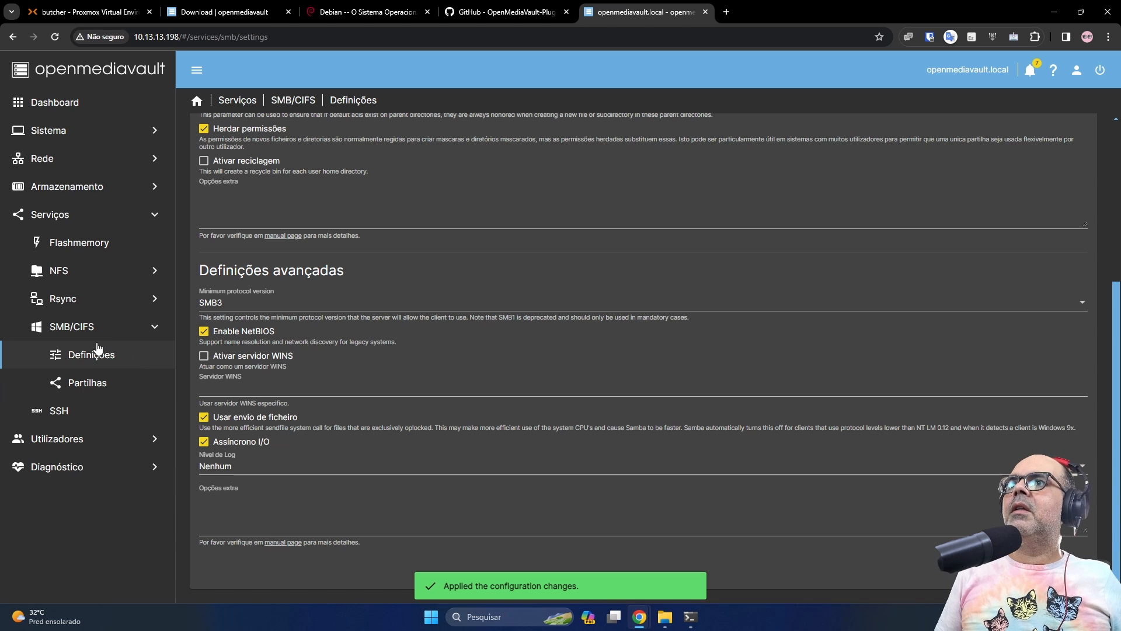
pyautogui.click(88, 326)
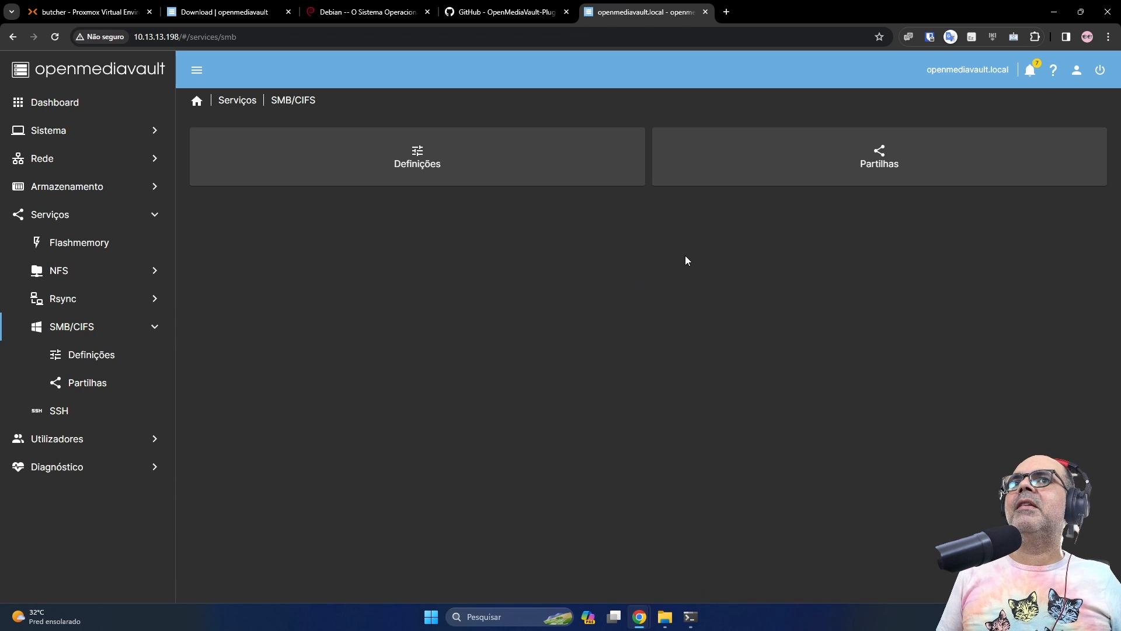
pyautogui.click(876, 157)
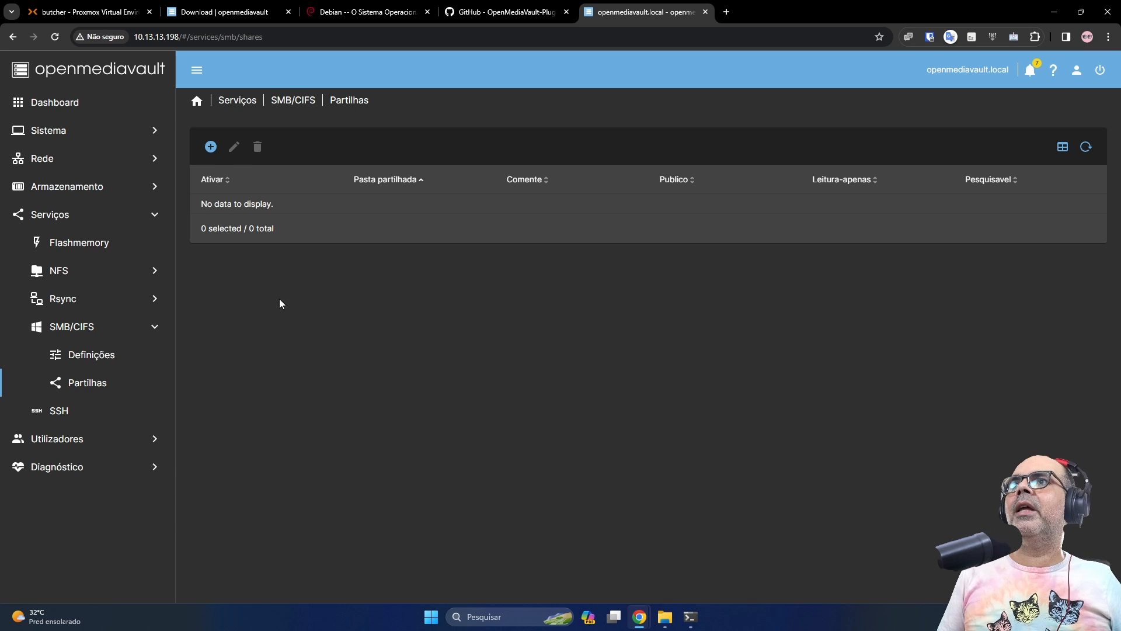
# Add an SMB share for the arquivos folder inheriting ACLs and permissions
pyautogui.click(211, 147)
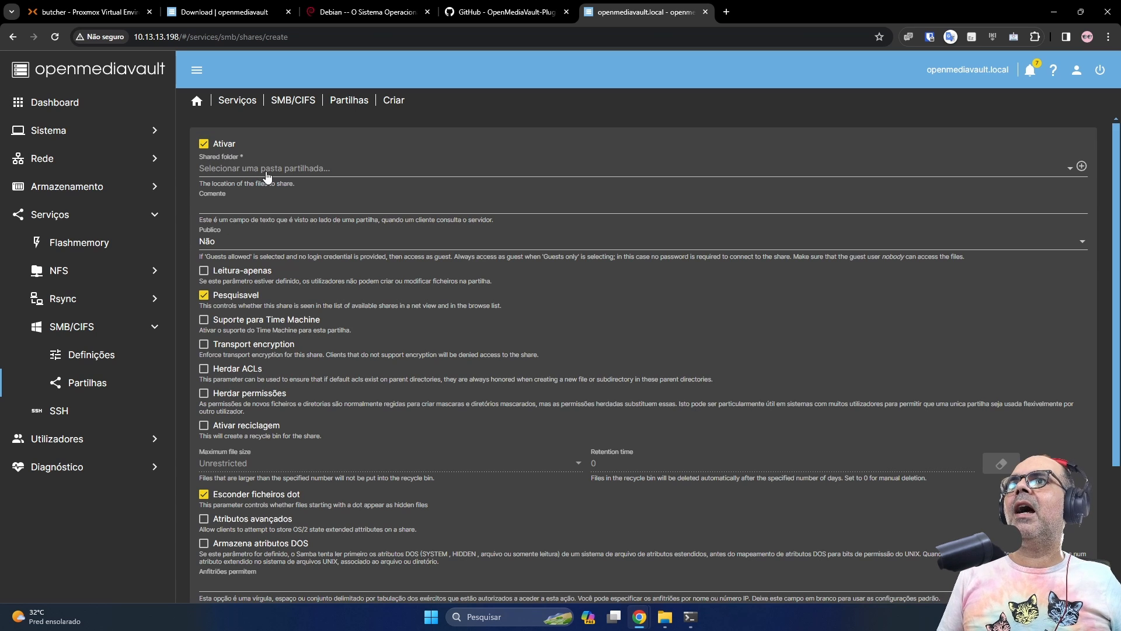
pyautogui.click(264, 171)
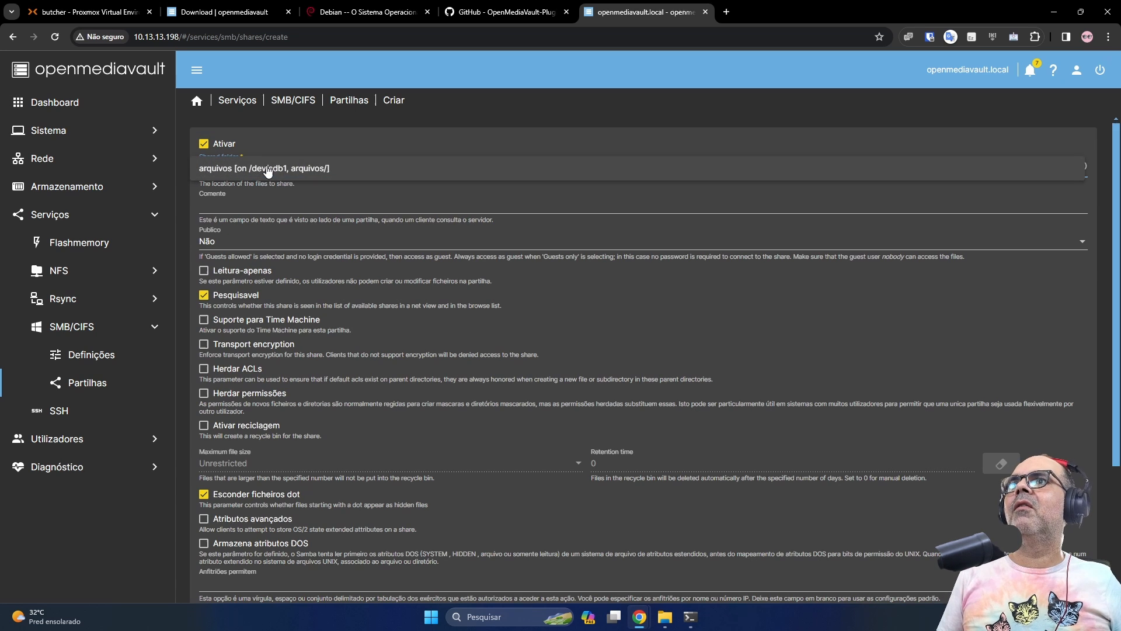
pyautogui.click(224, 176)
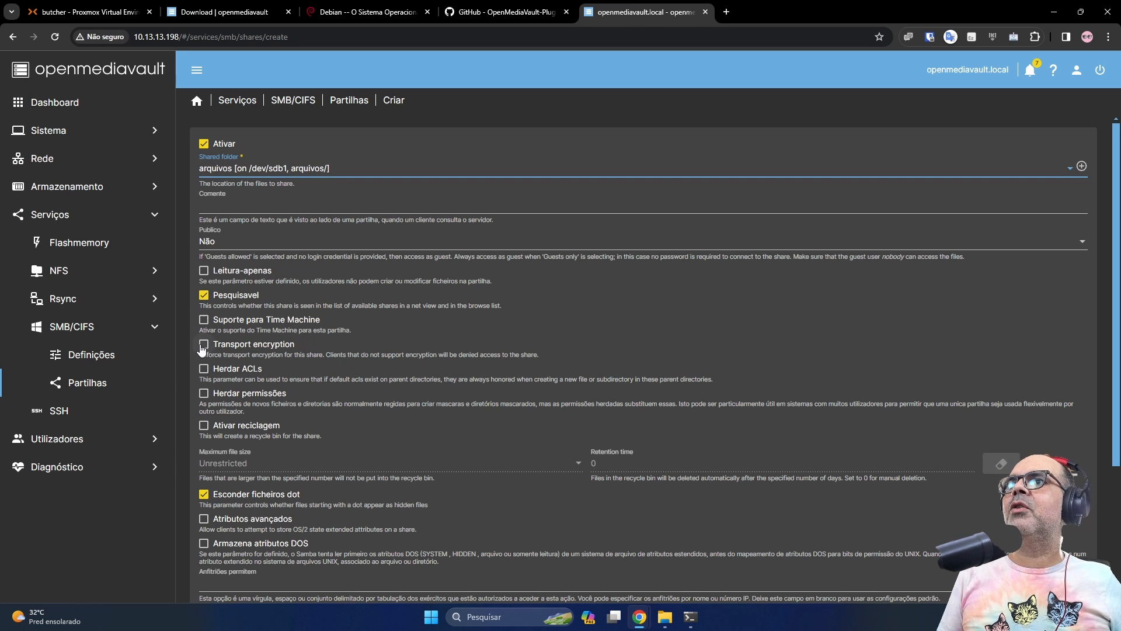
pyautogui.click(206, 370)
pyautogui.click(206, 393)
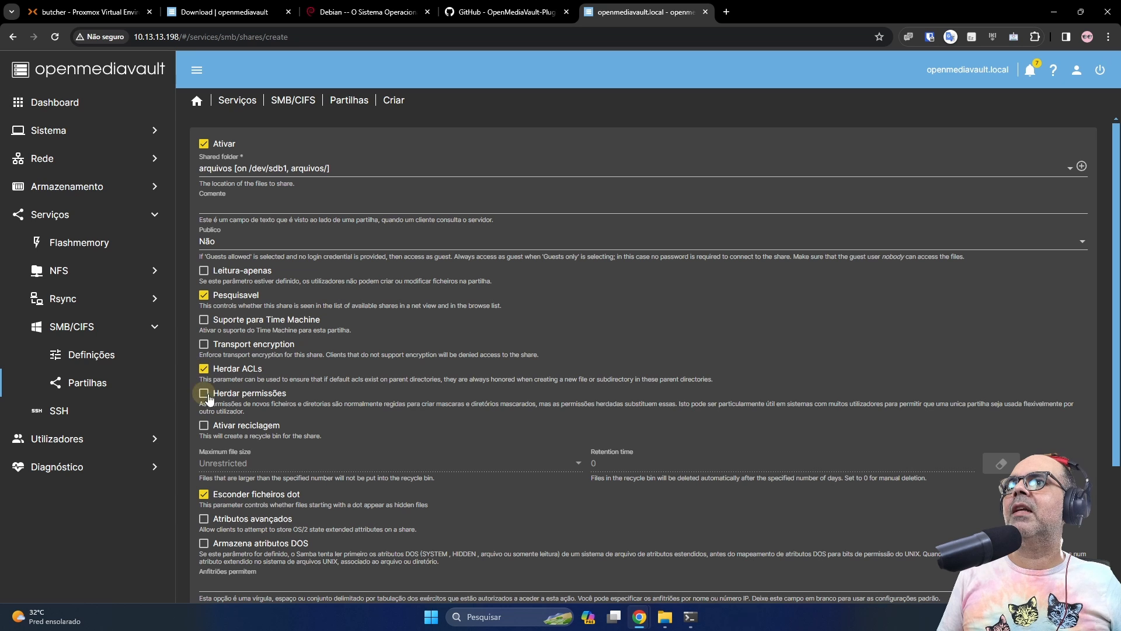
pyautogui.scroll(-3, 463, 456)
pyautogui.scroll(-1, 643, 358)
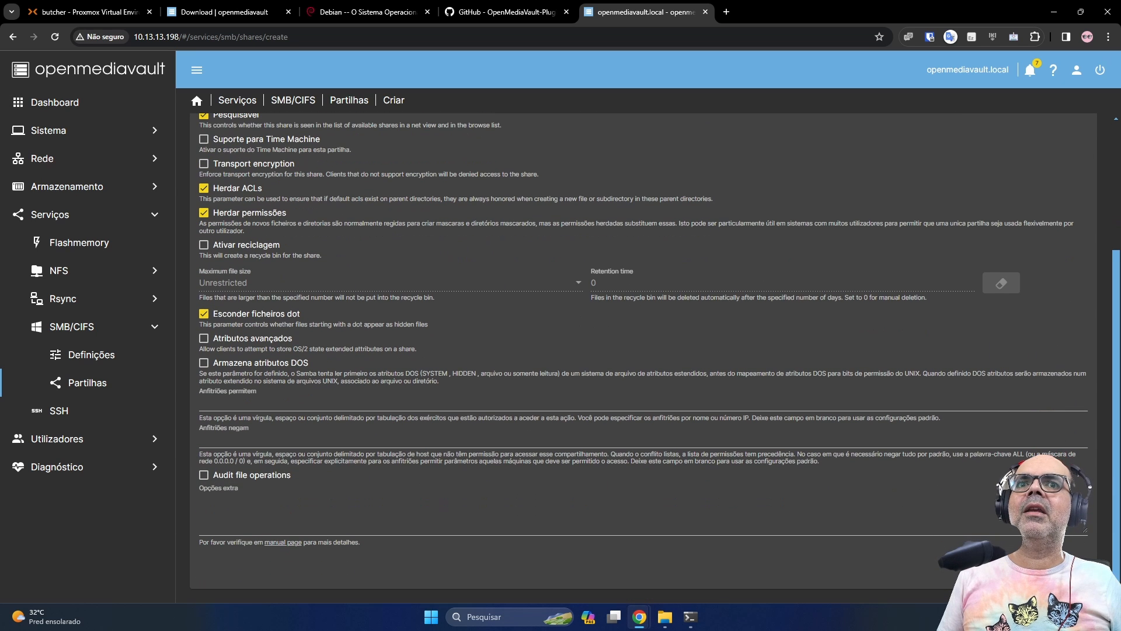
pyautogui.click(1067, 570)
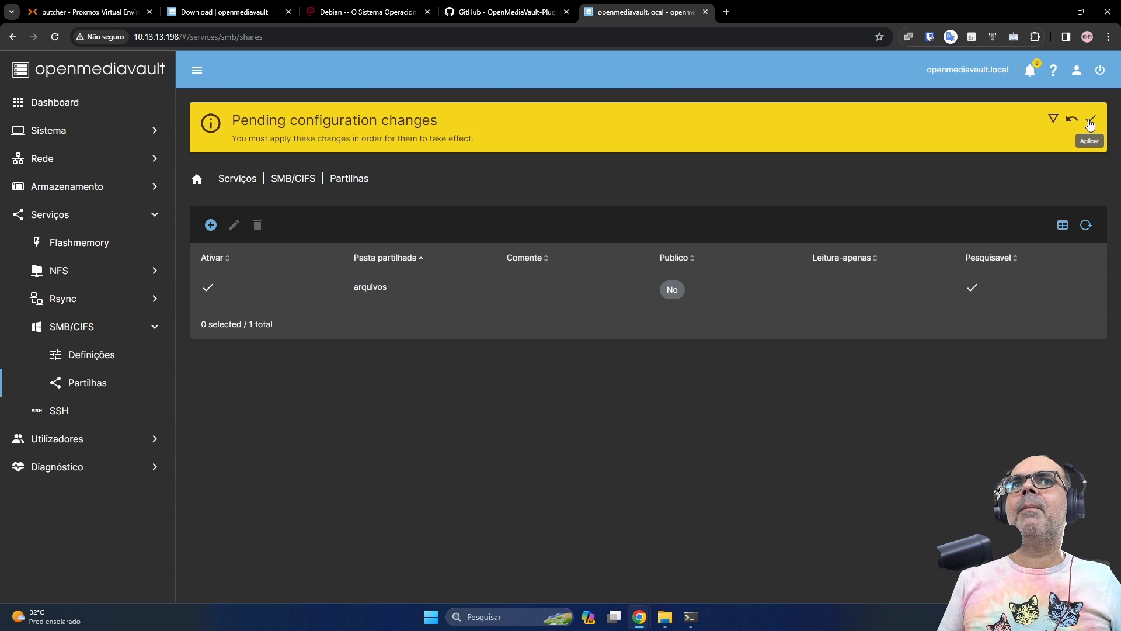
# Apply the pending changes and view the Rede > Interfaces table
pyautogui.click(1087, 119)
pyautogui.click(641, 353)
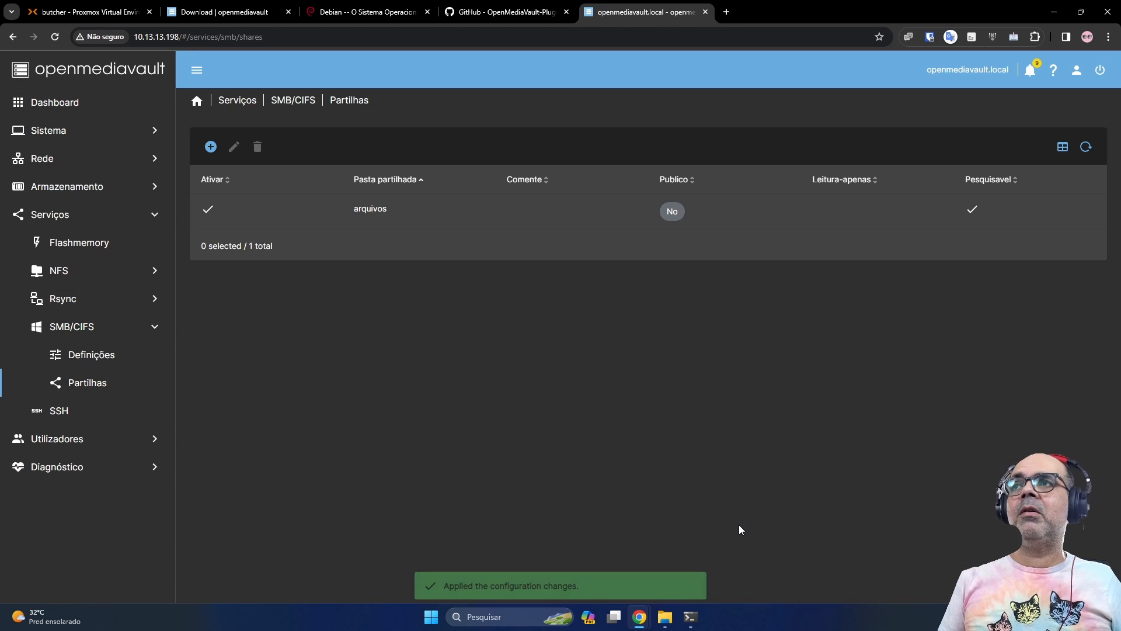
pyautogui.click(68, 162)
pyautogui.click(68, 218)
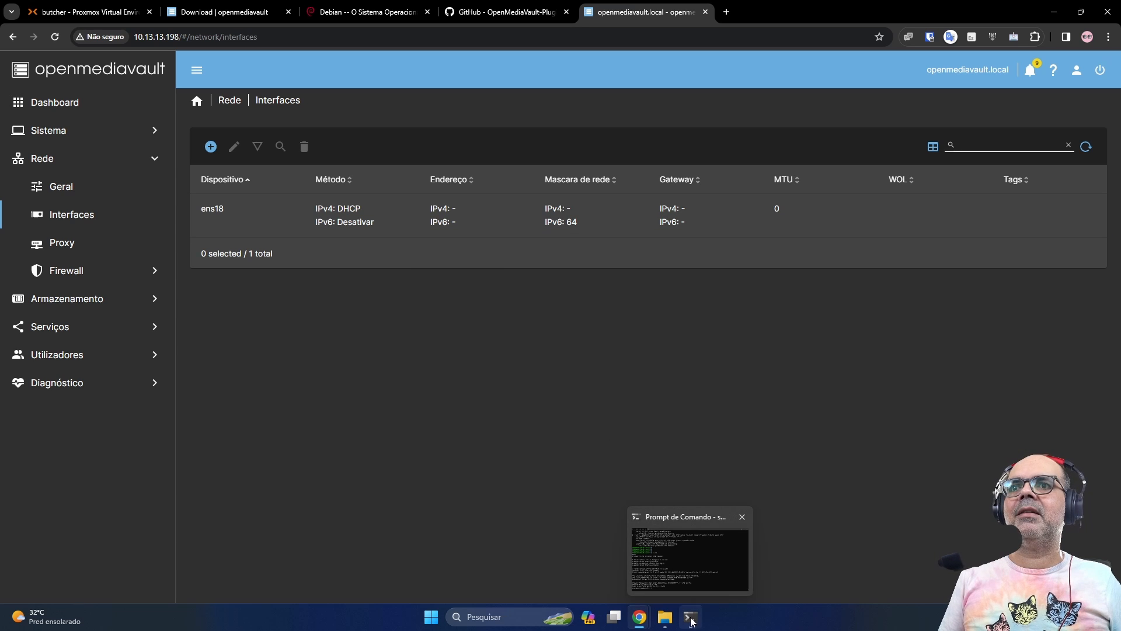
# End the SSH session, run ping -t 10.13.13.76, and select ens18 in openmediavault
pyautogui.click(689, 559)
pyautogui.write('exit')
pyautogui.press('Return')
pyautogui.write('ping -t ')
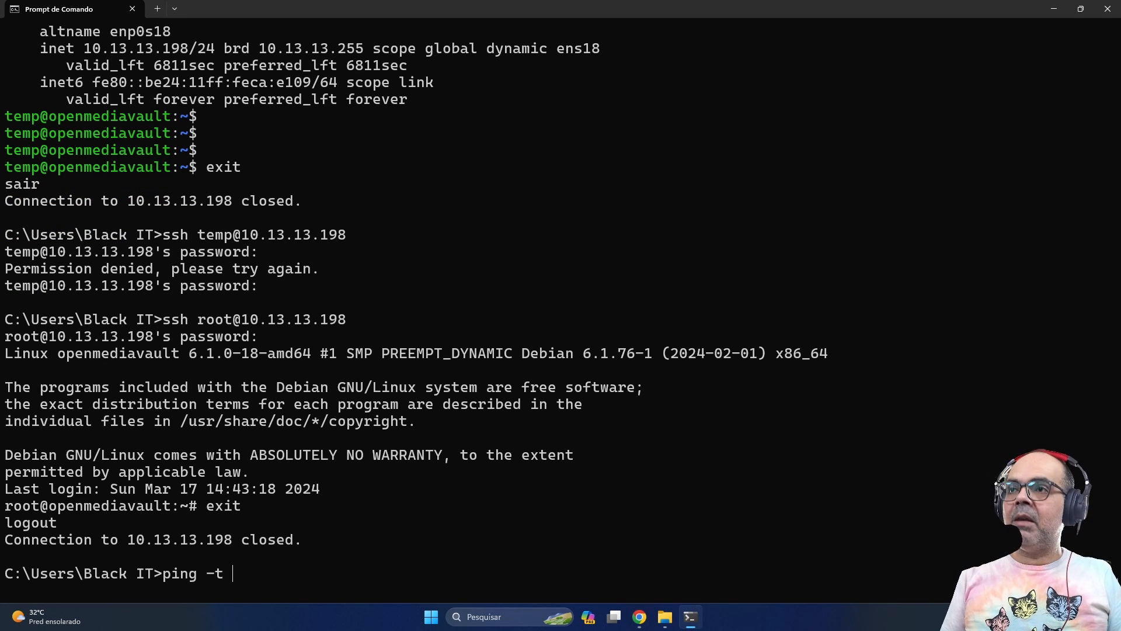
pyautogui.write('10.13.13.')
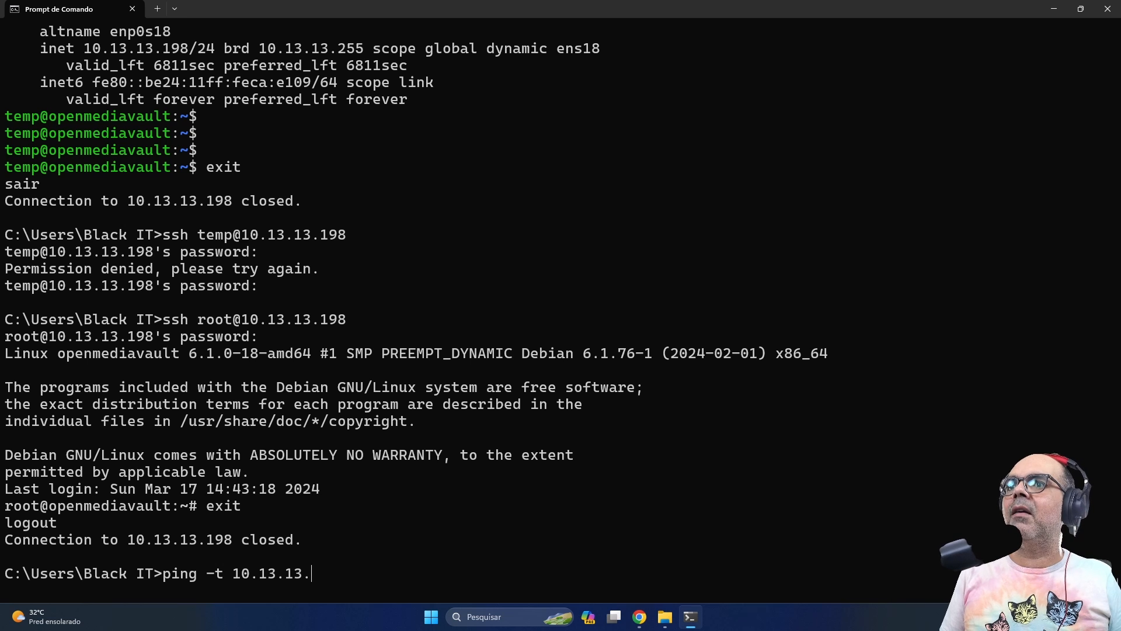
pyautogui.write('76')
pyautogui.press('Return')
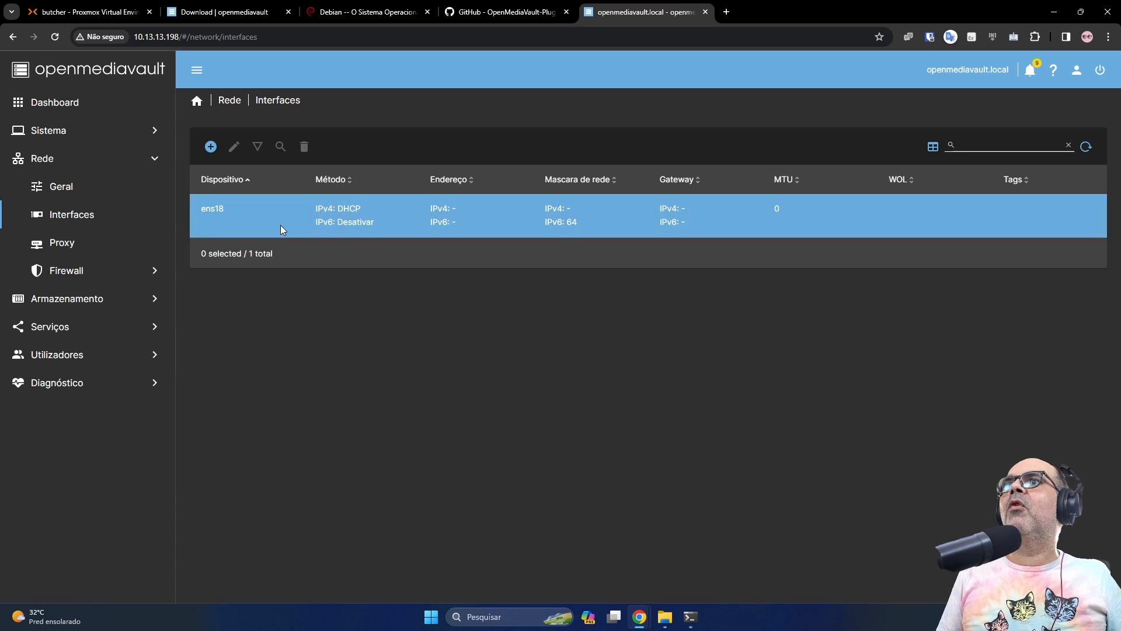
pyautogui.click(280, 225)
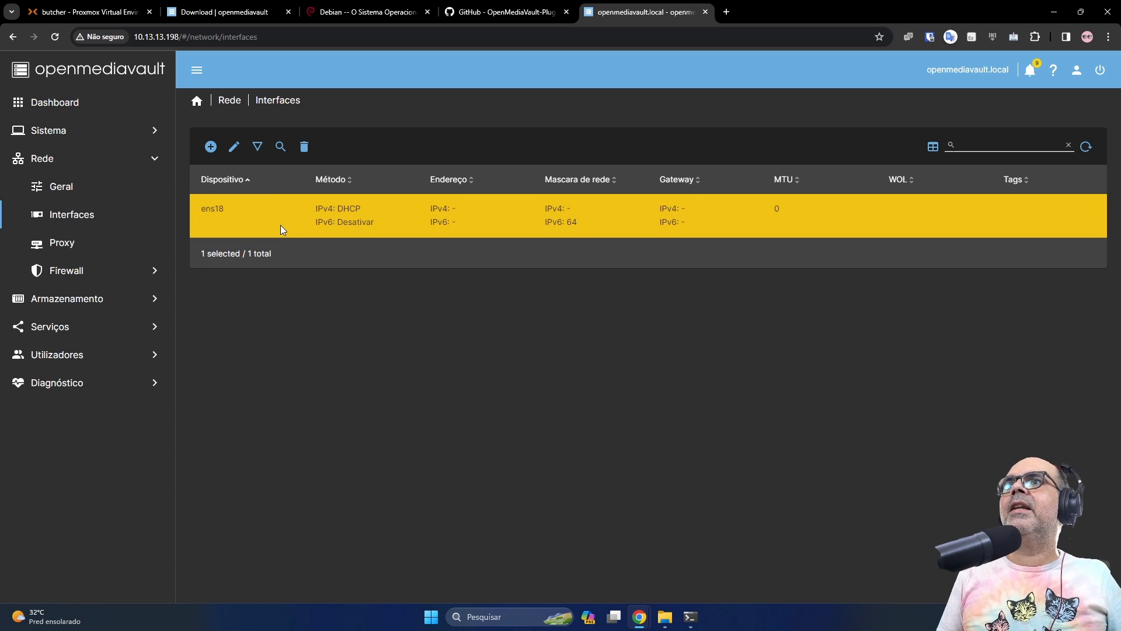
# Set ens18 IPv4 to static 10.13.13.76, mask 255.255.255.0, gateway 10.13.13.250
pyautogui.click(239, 154)
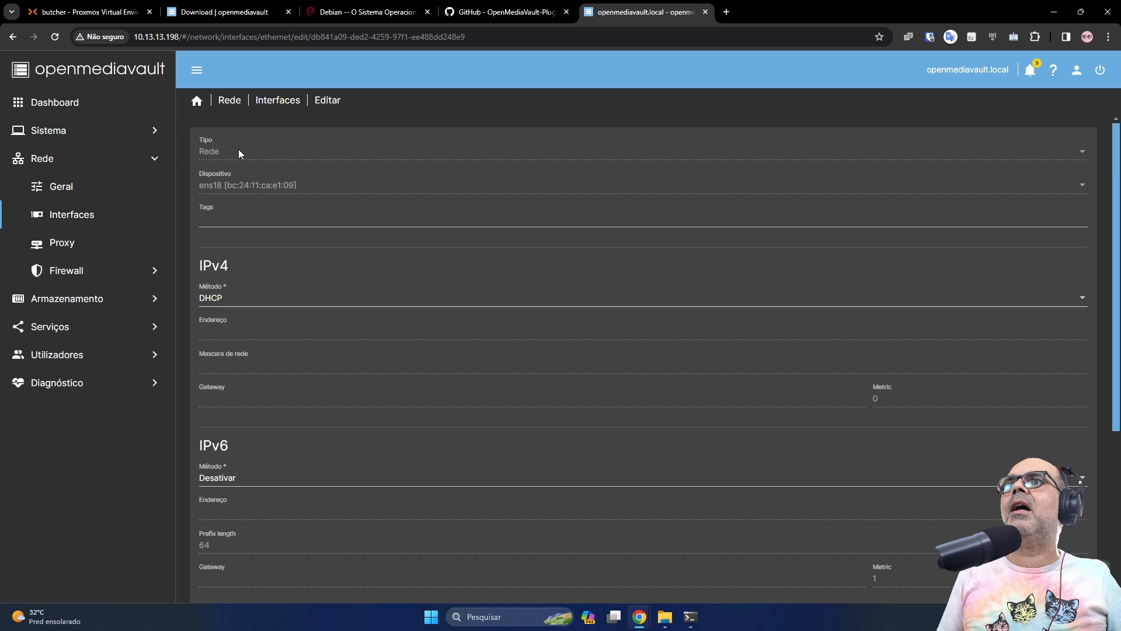
pyautogui.click(240, 303)
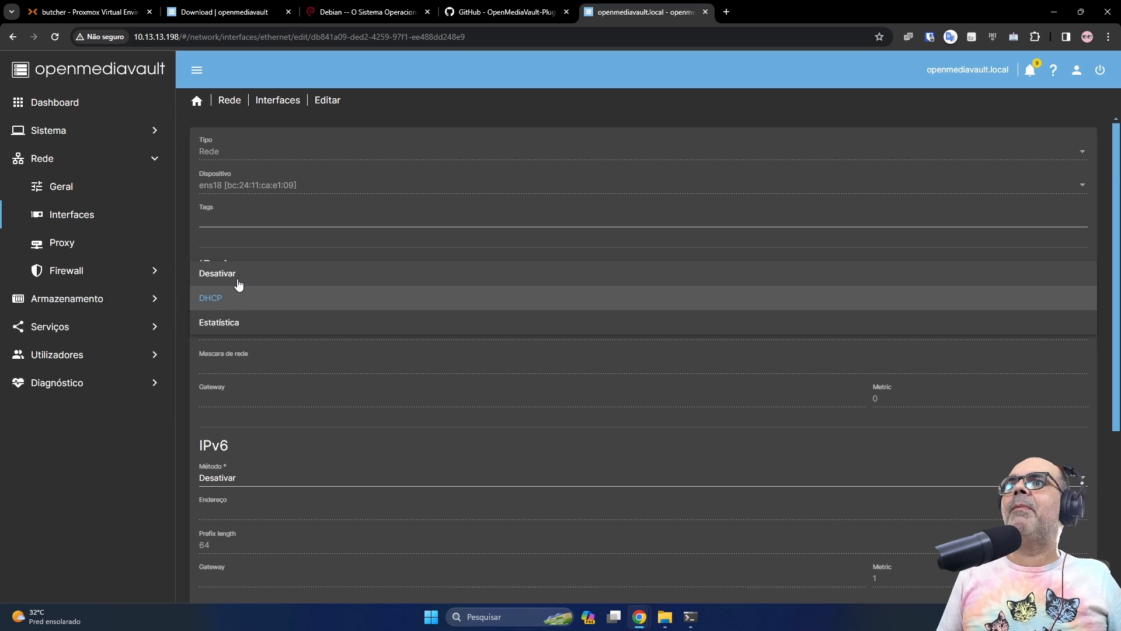
pyautogui.click(233, 329)
pyautogui.click(247, 328)
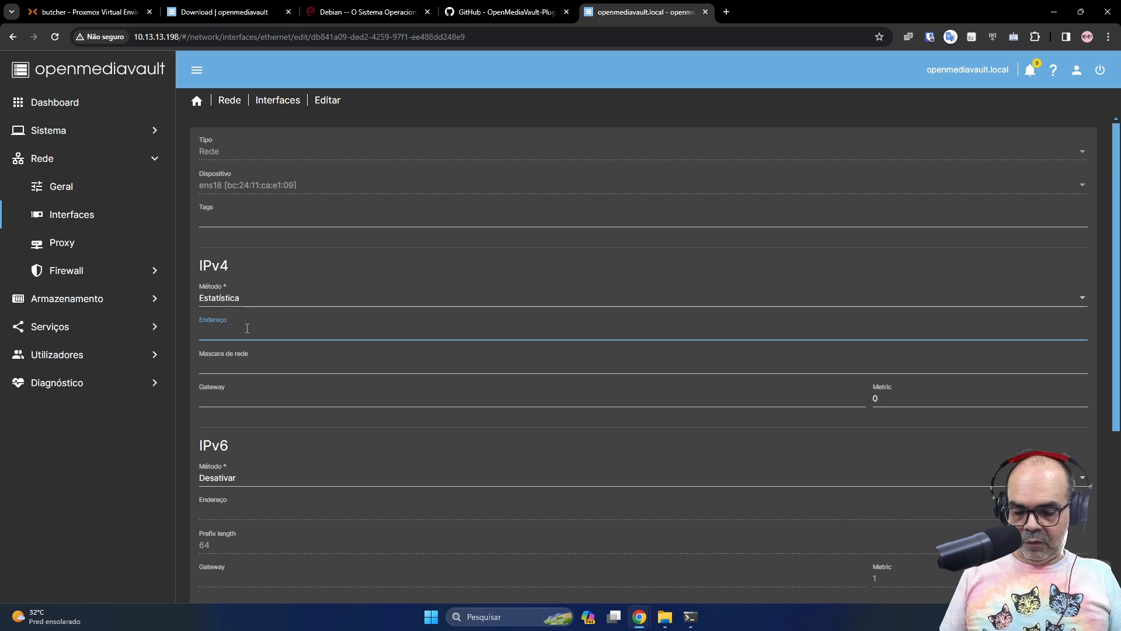
pyautogui.write('10.13.13.')
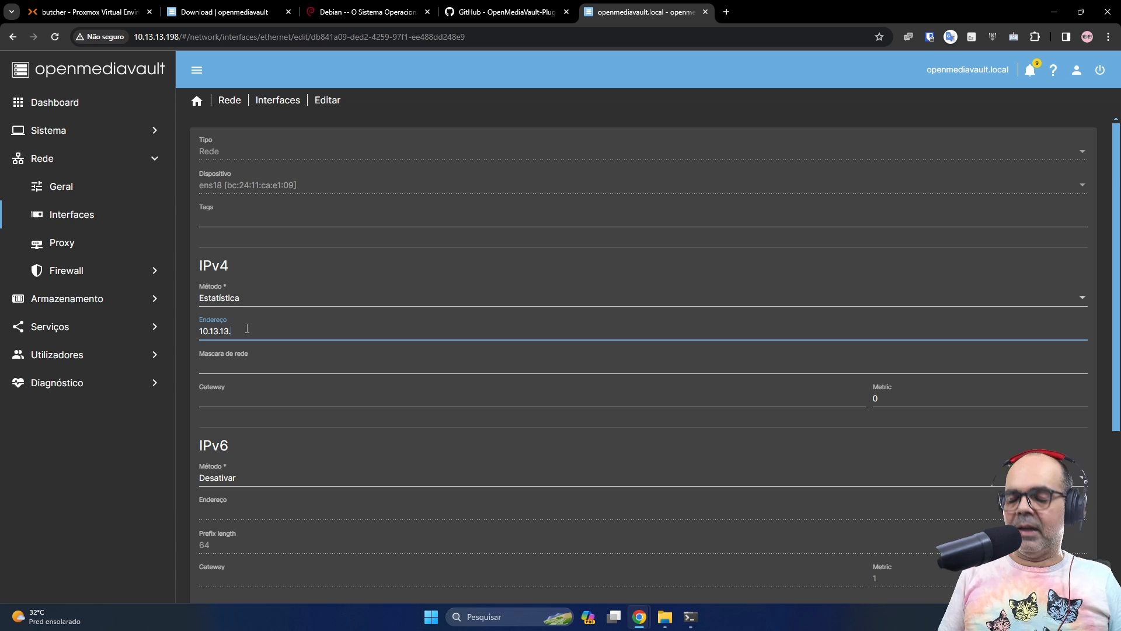
pyautogui.write('76')
pyautogui.press('Tab')
pyautogui.write('25')
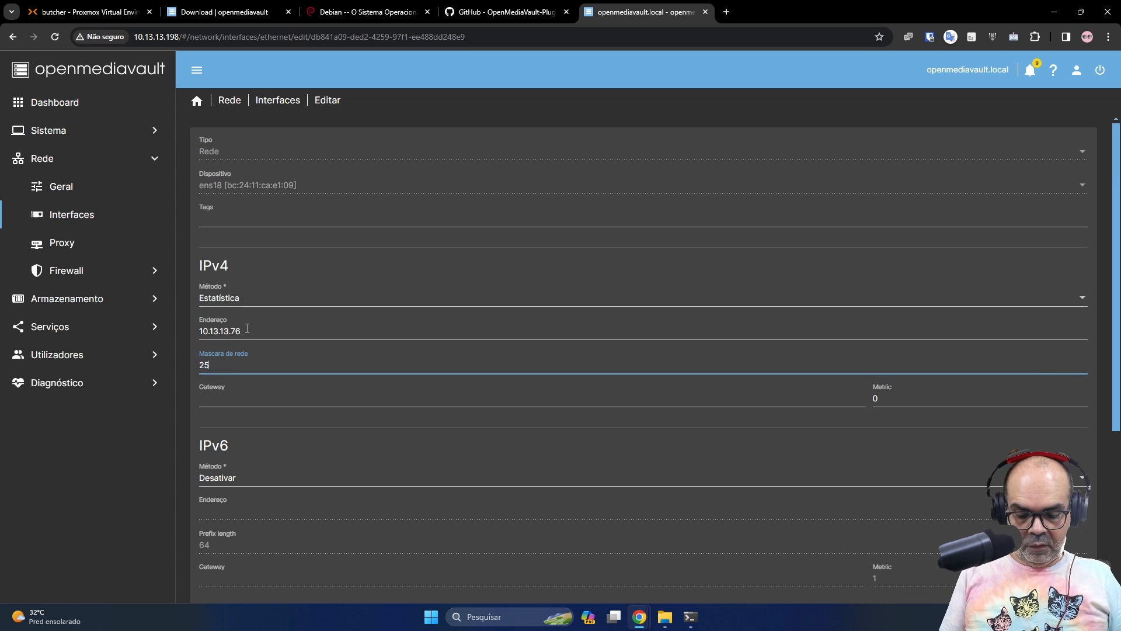
pyautogui.write('5.255.255.0')
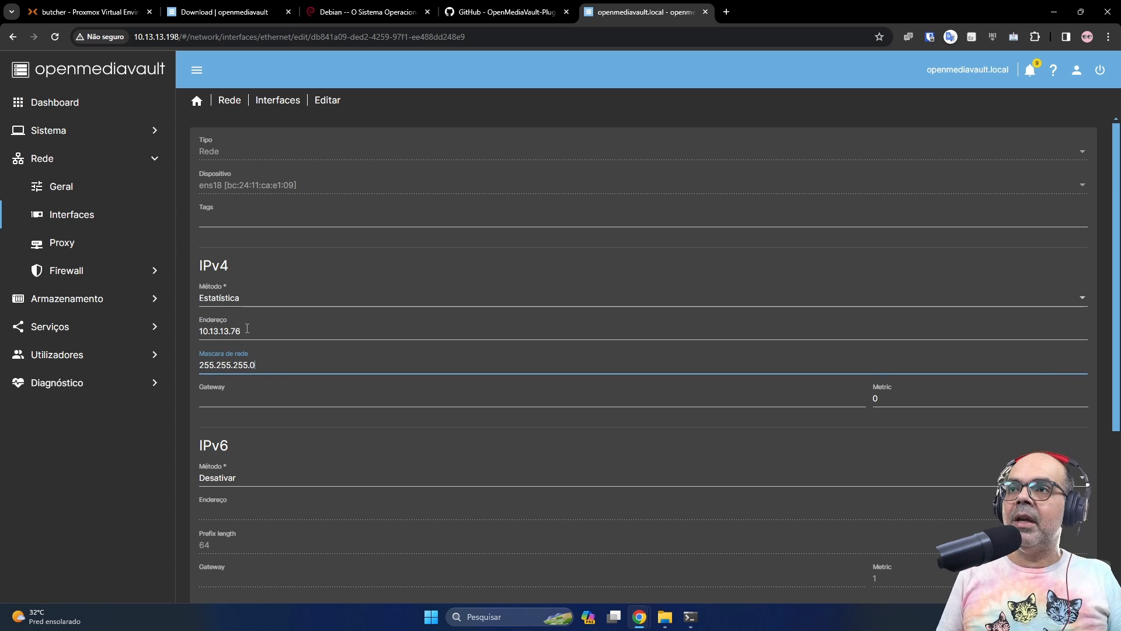
pyautogui.press('Tab')
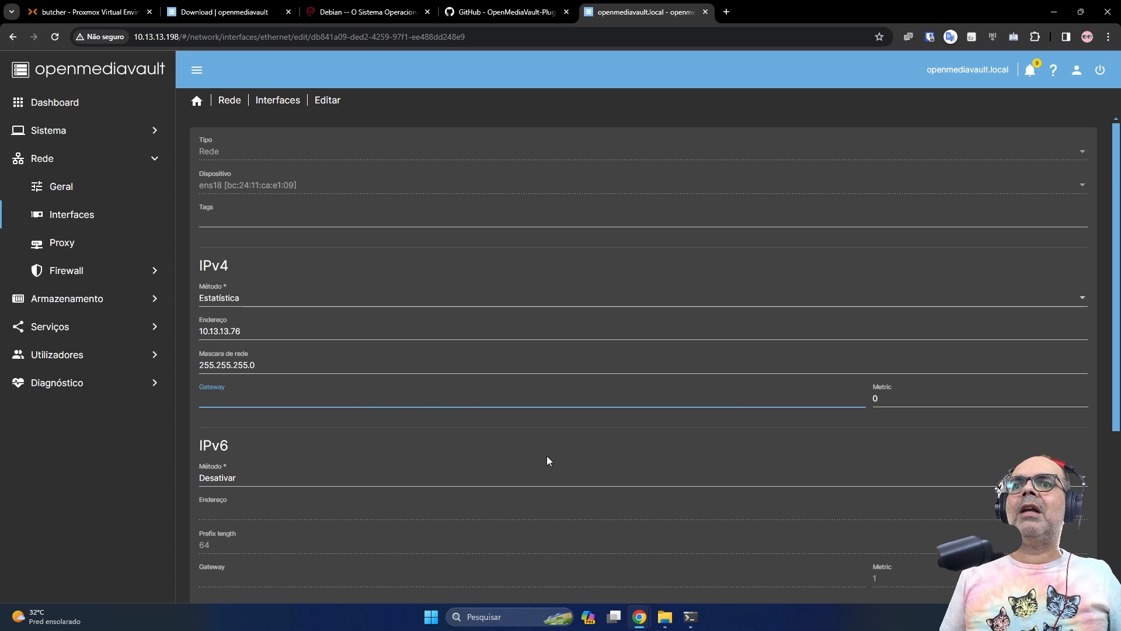
pyautogui.moveTo(692, 616)
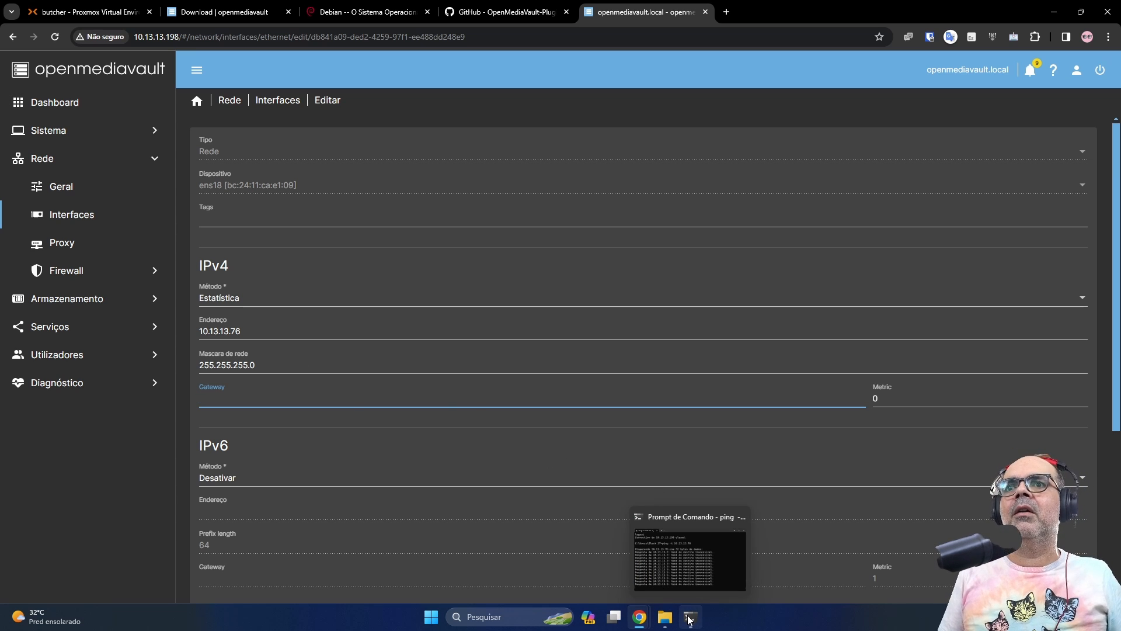
pyautogui.write('10.13')
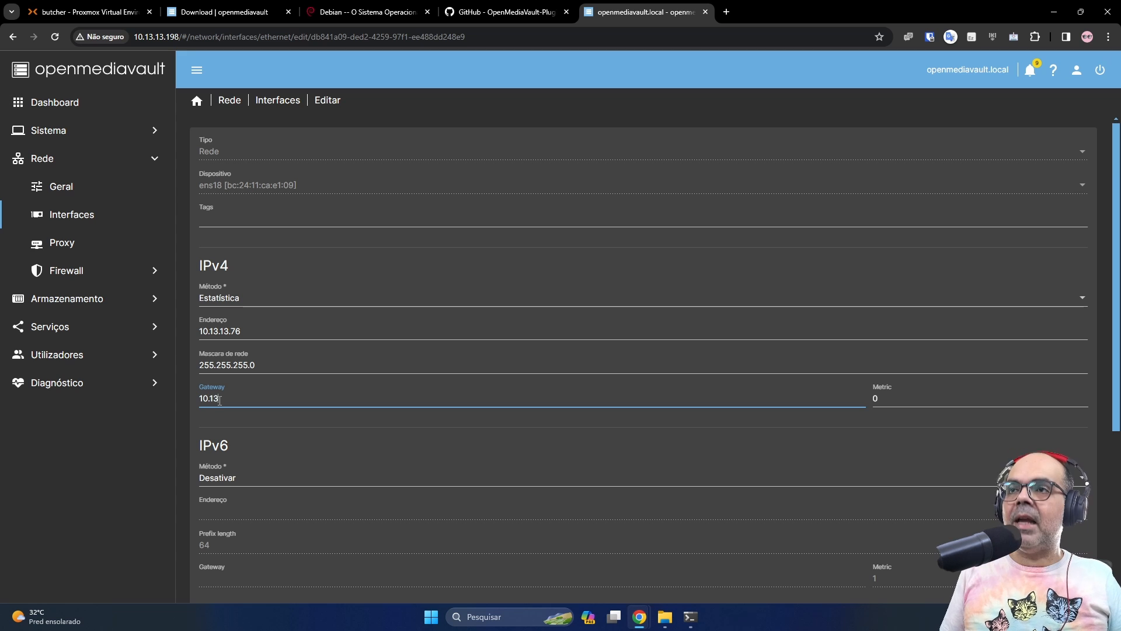
pyautogui.write('.13.250')
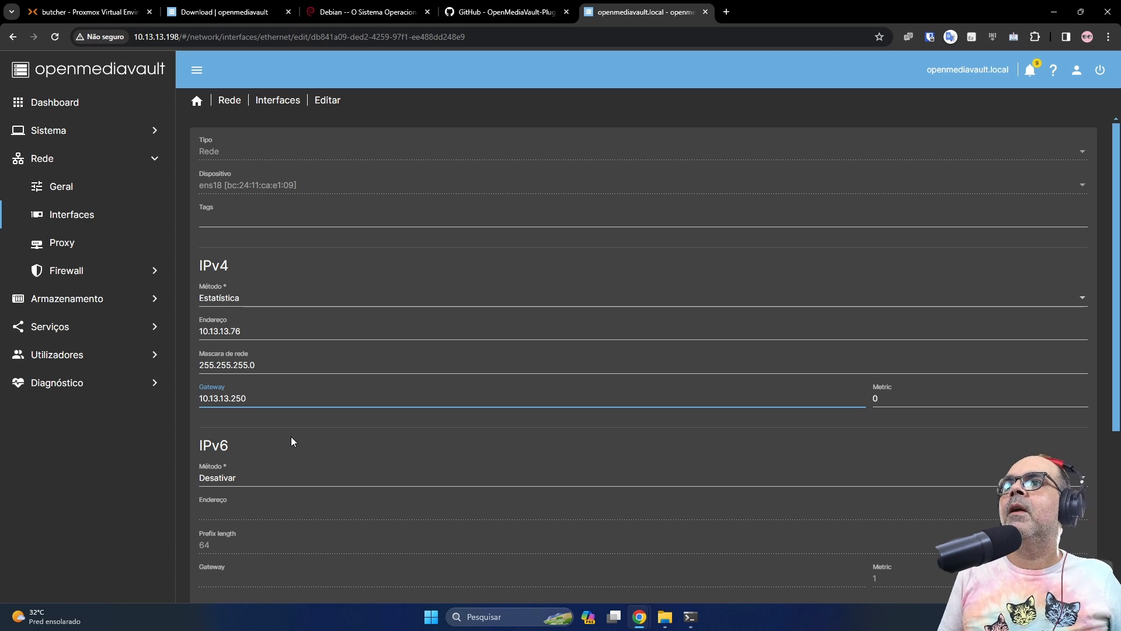
# Enter DNS servers 10.13.13.250, 8.8.8.8, fixing the separator between them
pyautogui.scroll(-1, 293, 427)
pyautogui.scroll(-3, 293, 432)
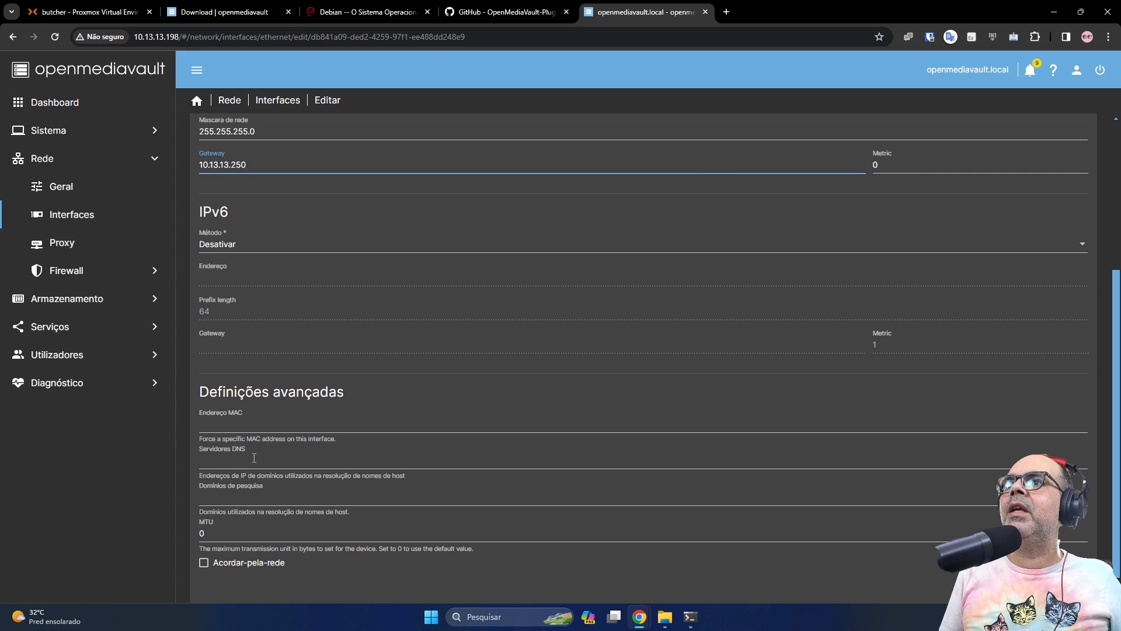
pyautogui.click(221, 459)
pyautogui.write('10.13.13.250.')
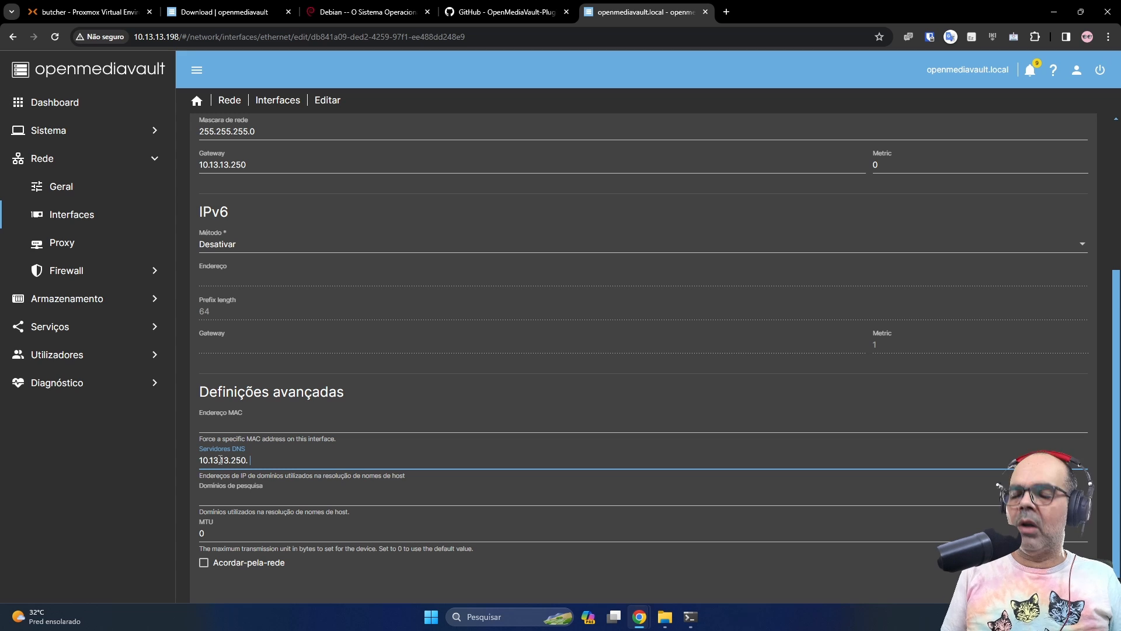
pyautogui.write(' 8.8.8.8')
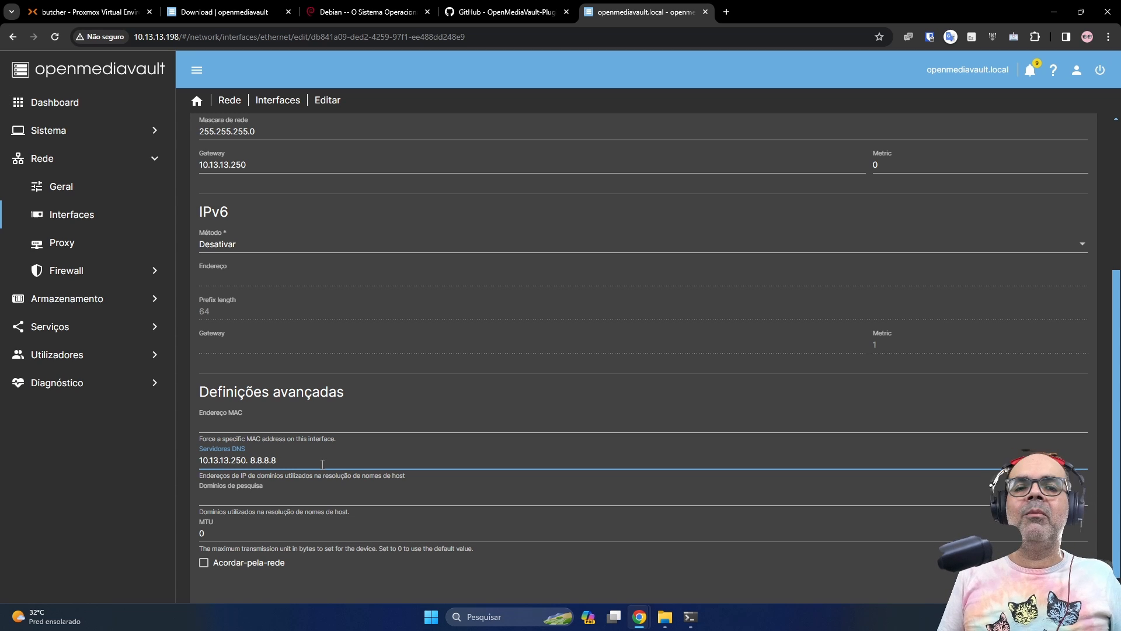
pyautogui.scroll(1, 322, 463)
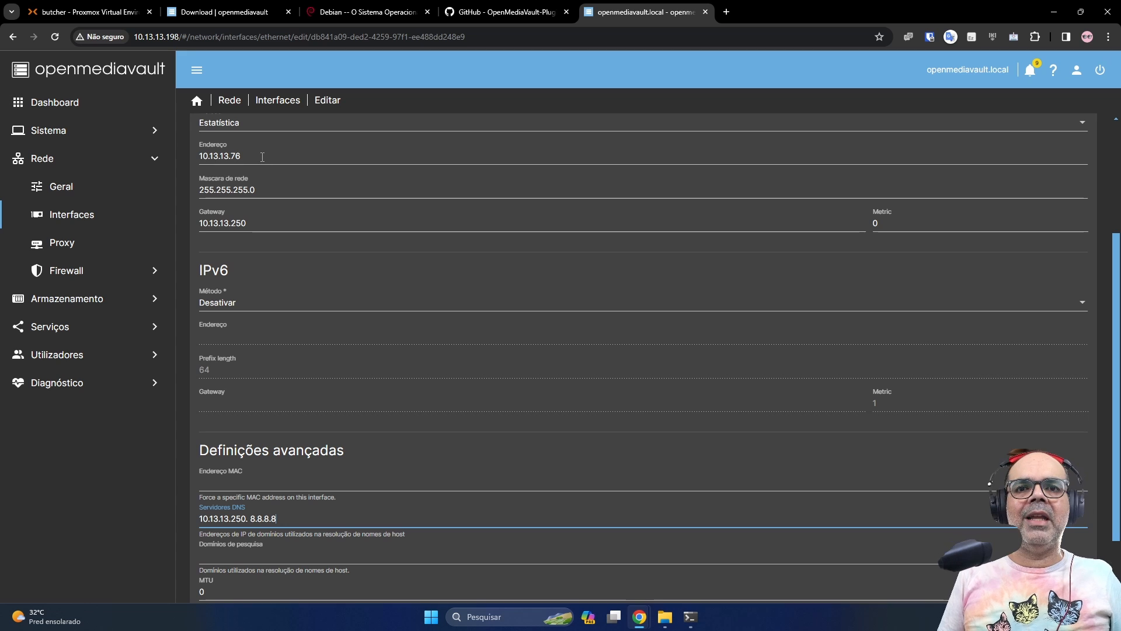
pyautogui.scroll(-2, 253, 210)
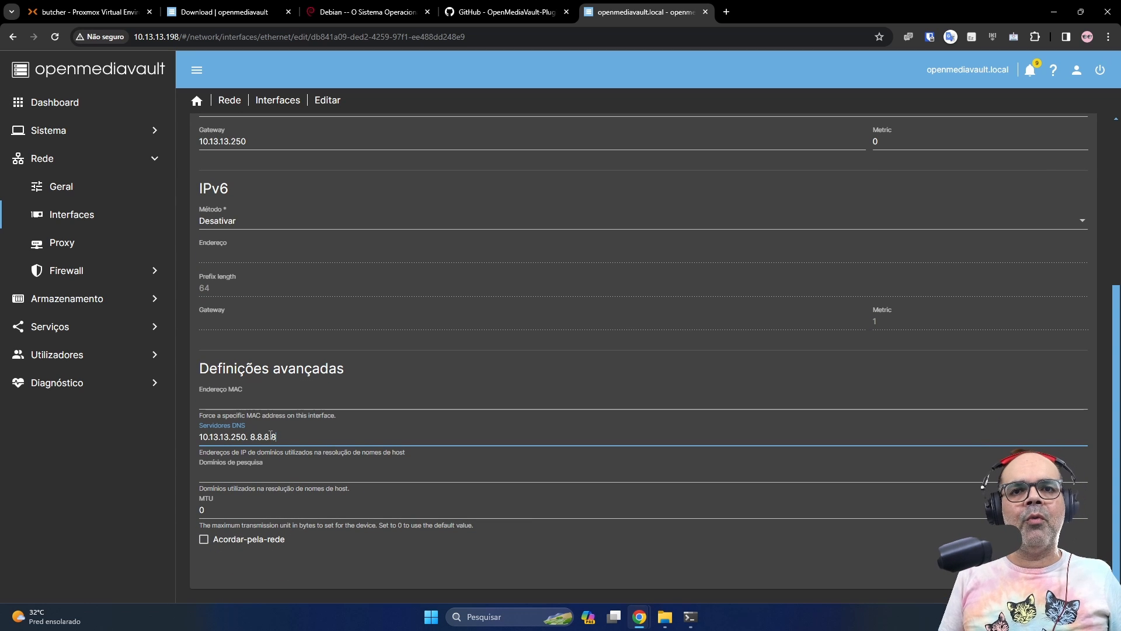
pyautogui.scroll(1, 256, 389)
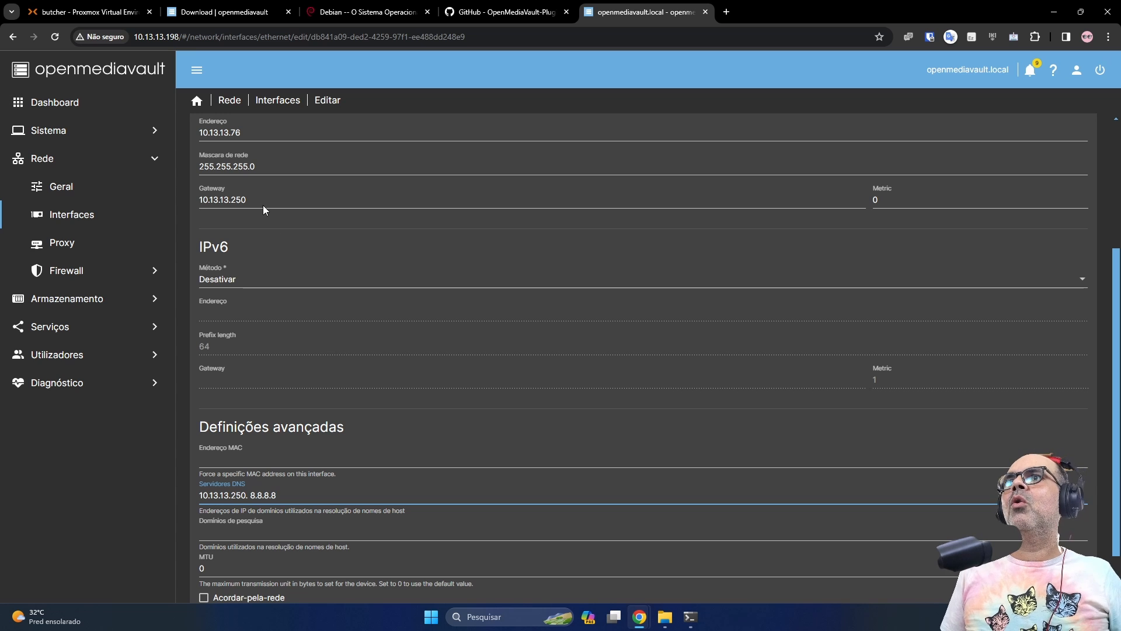
pyautogui.scroll(-1, 292, 511)
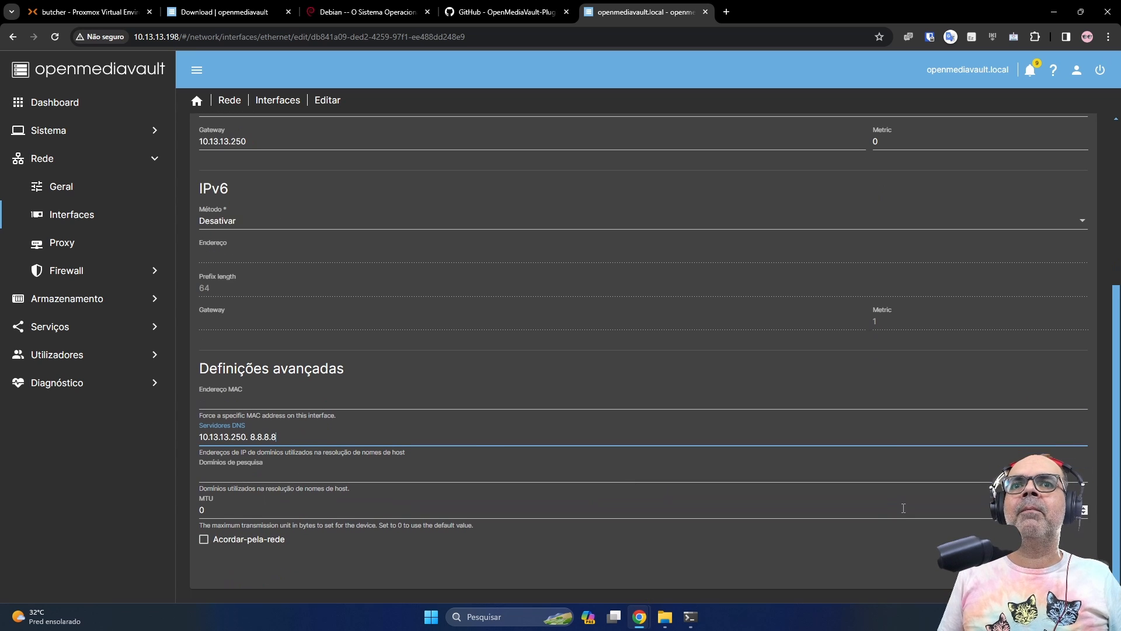
pyautogui.click(335, 452)
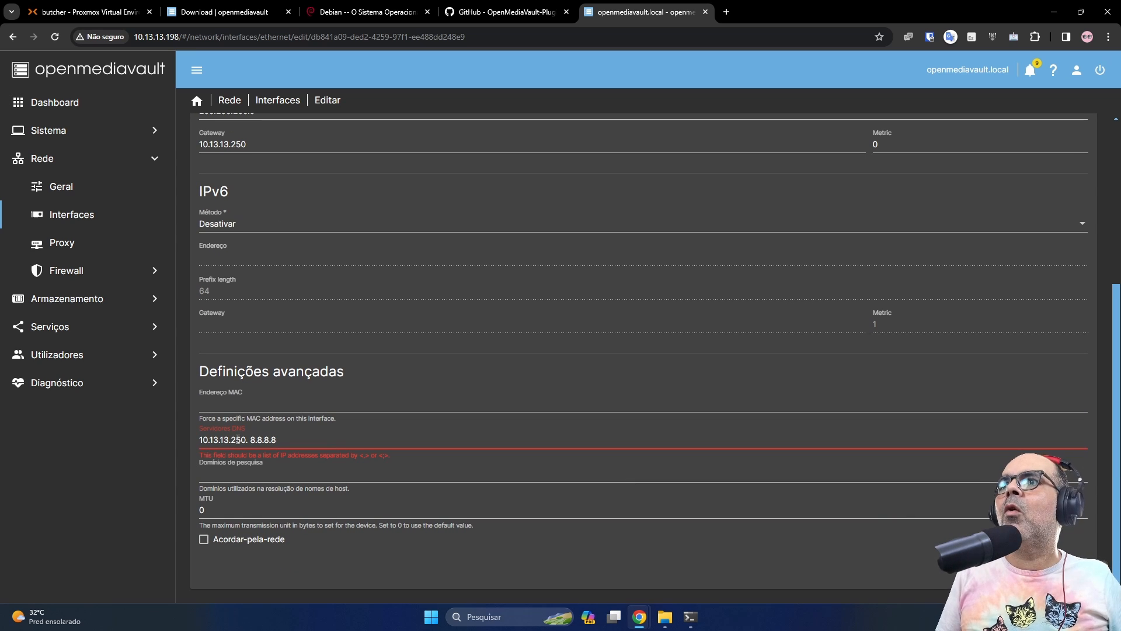
pyautogui.press('BackSpace')
# Save the static IP settings for the ens18 interface
pyautogui.write(',')
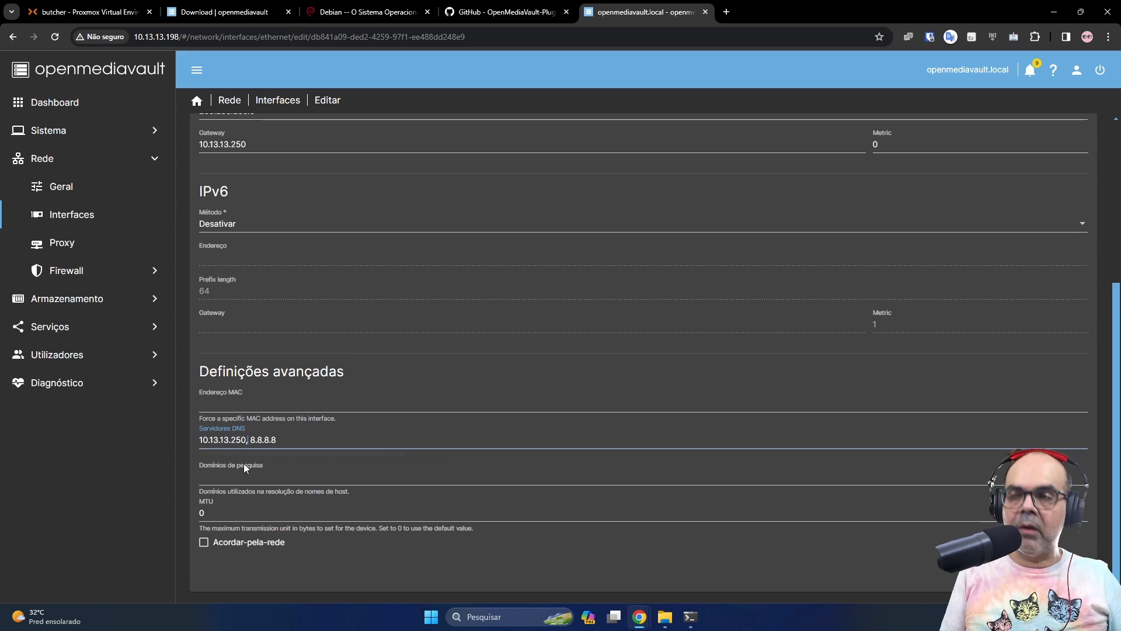
pyautogui.click(1067, 571)
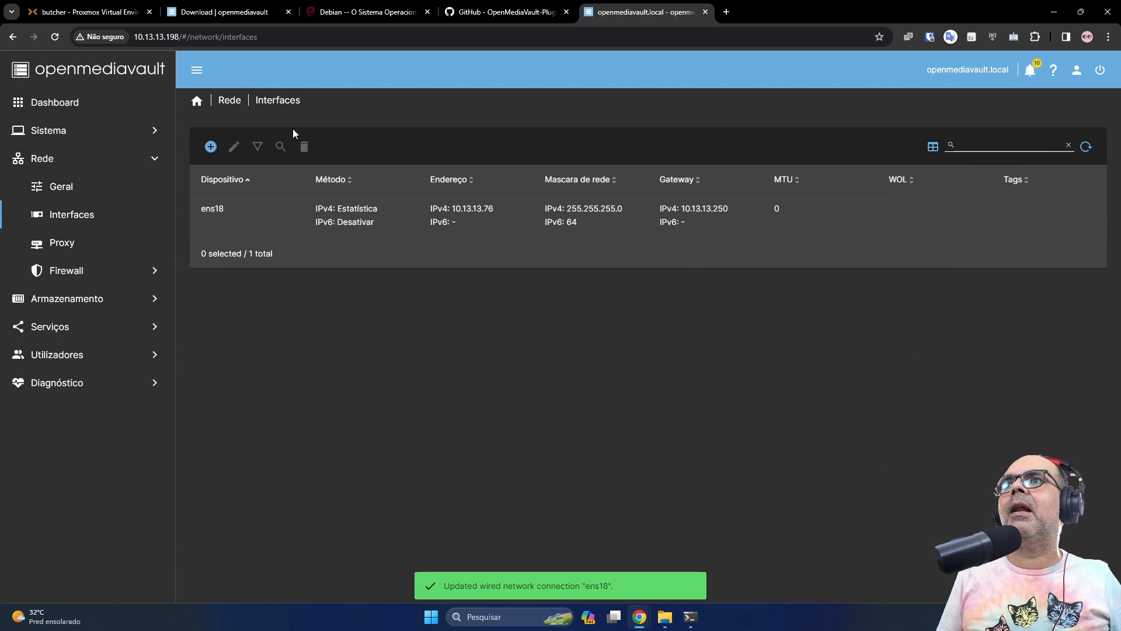
pyautogui.click(701, 618)
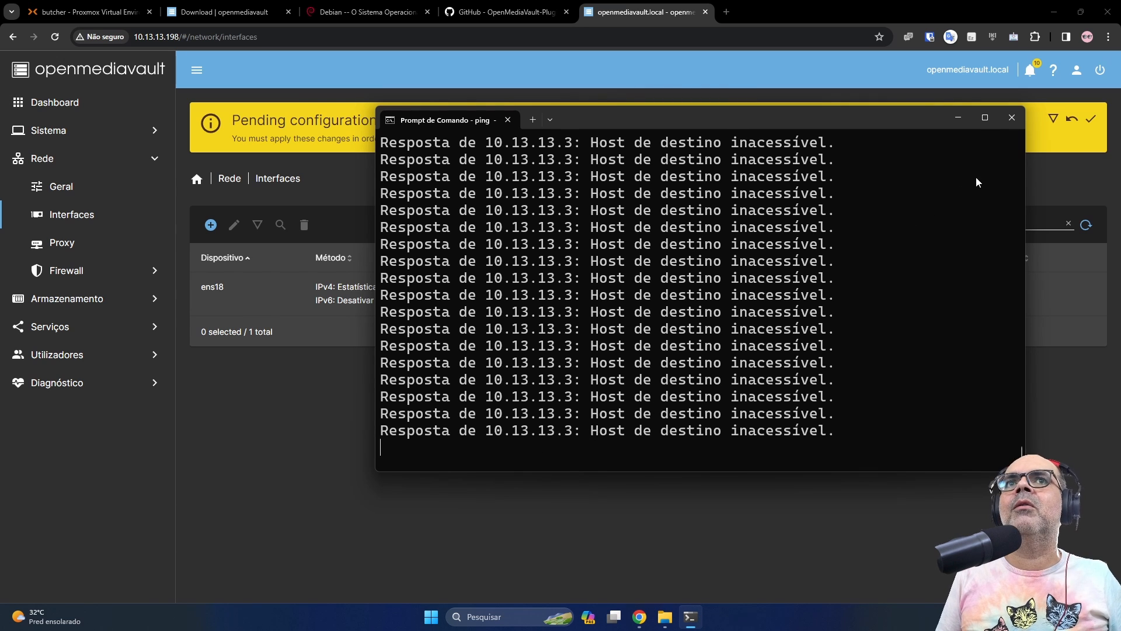
# Apply the pending configuration changes and watch the ping to 10.13.13.76 start getting replies
pyautogui.click(1091, 120)
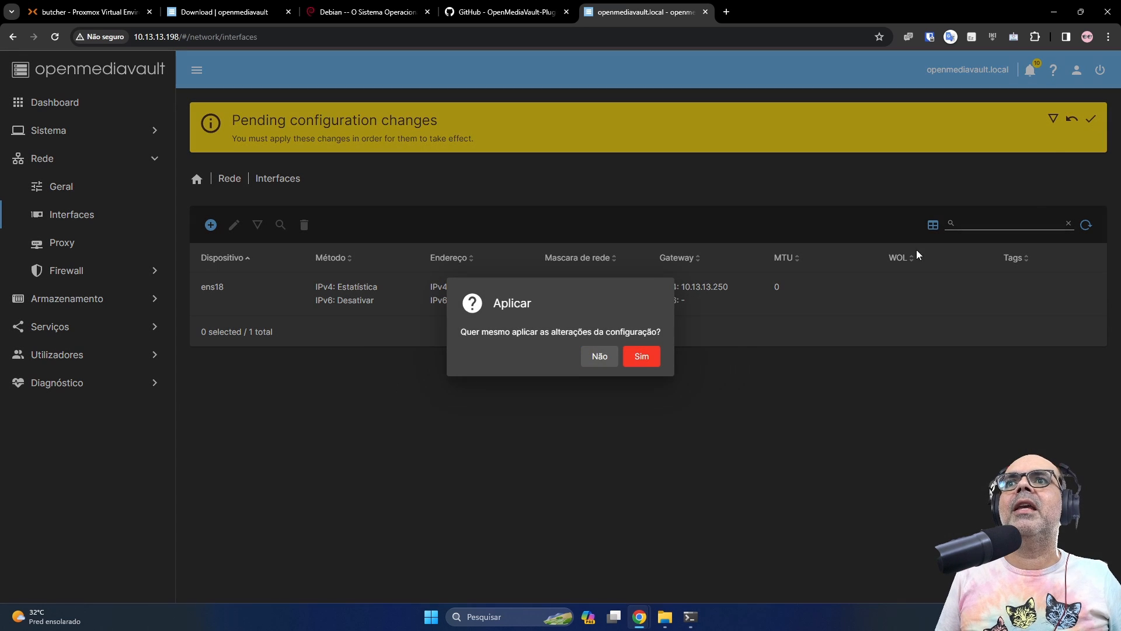
pyautogui.click(640, 357)
pyautogui.click(691, 616)
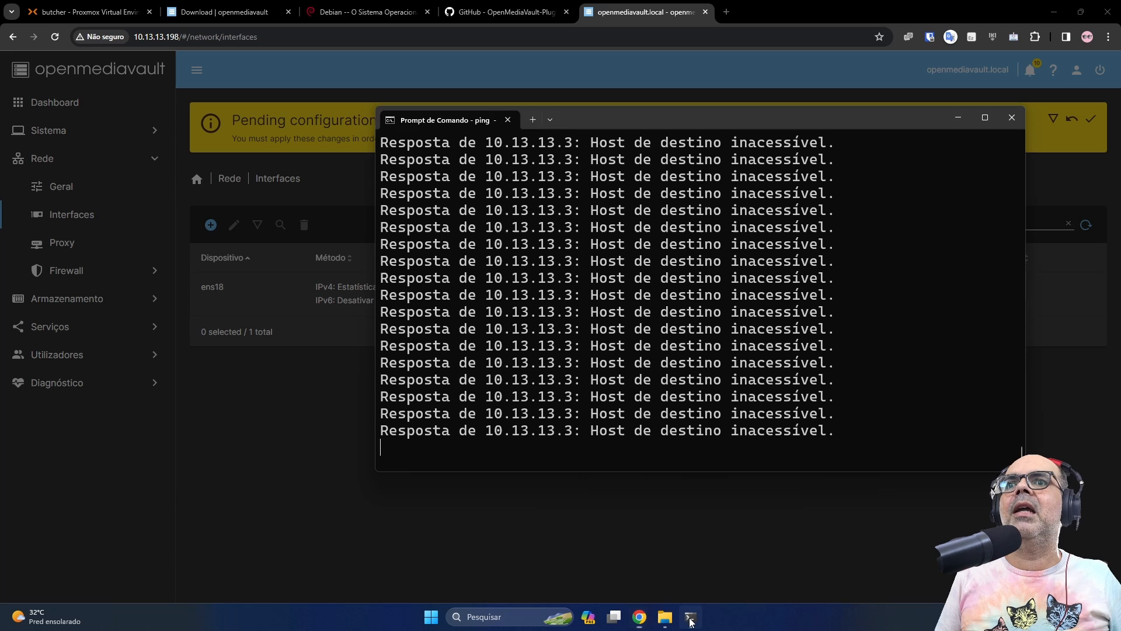
pyautogui.moveTo(608, 121); pyautogui.dragTo(705, 223)
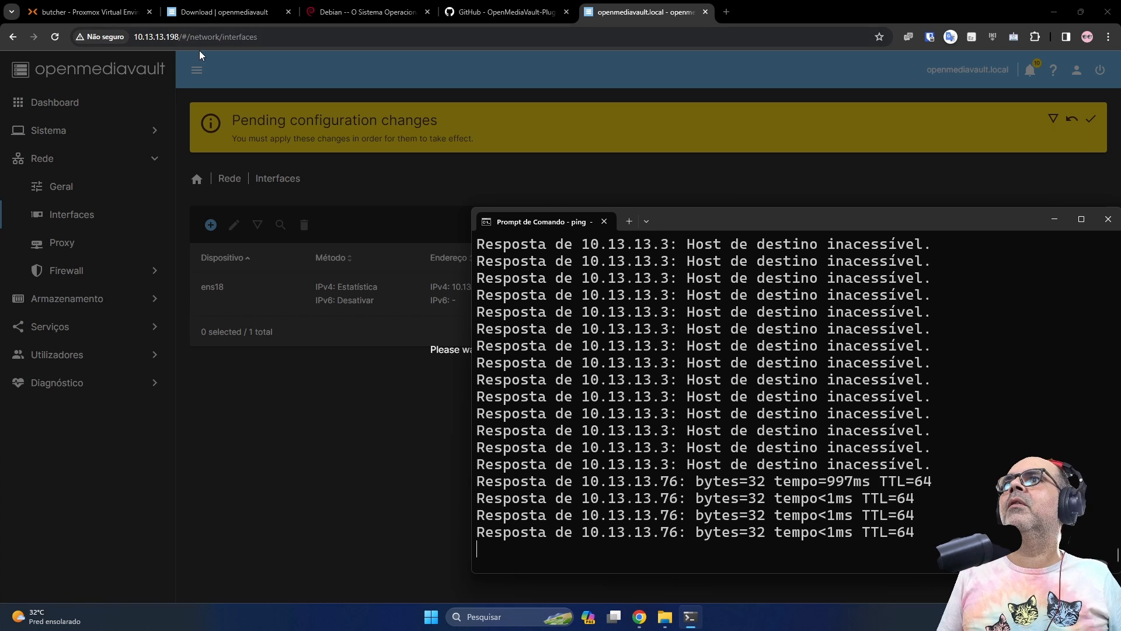
# Load the openmediavault web interface at 10.13.13.76 in Chrome
pyautogui.click(171, 39)
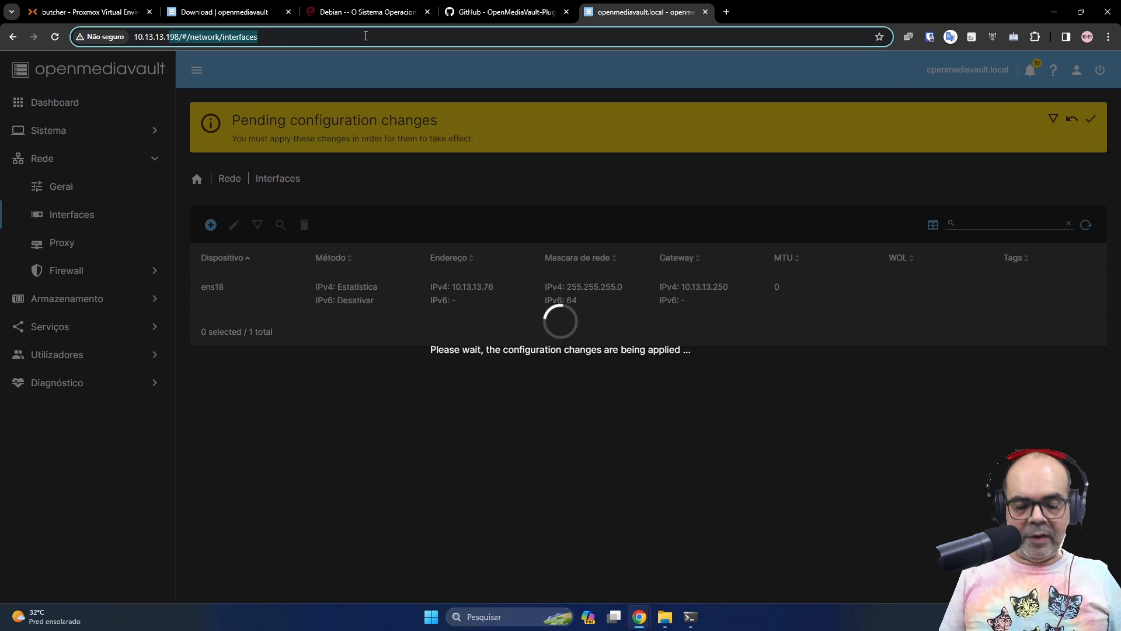
pyautogui.write('10.13.13.76')
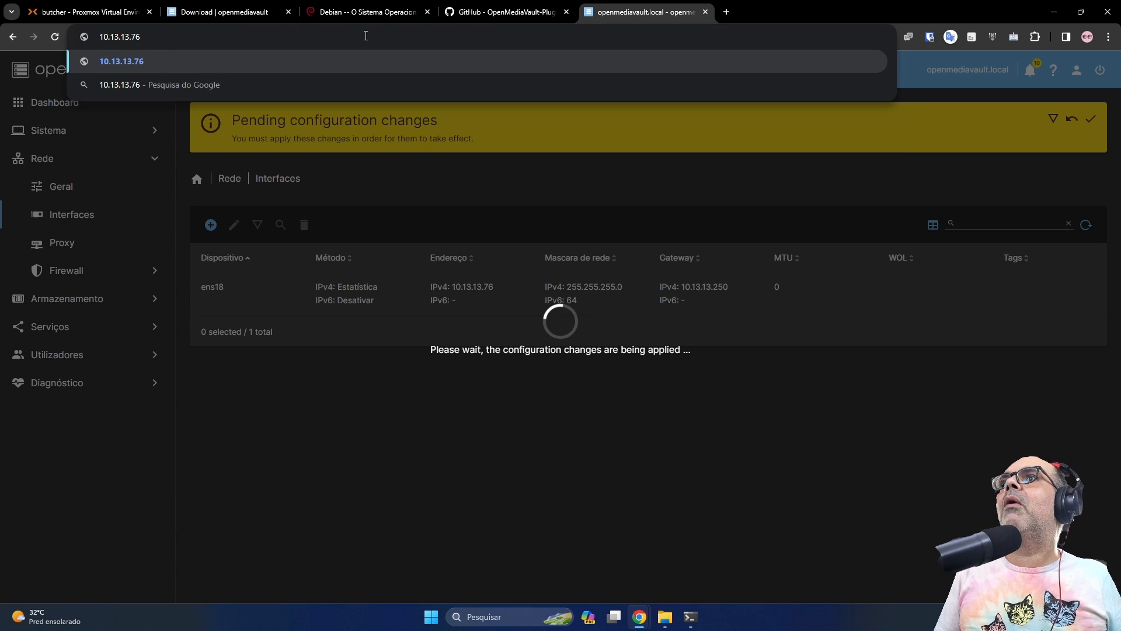
pyautogui.press('Return')
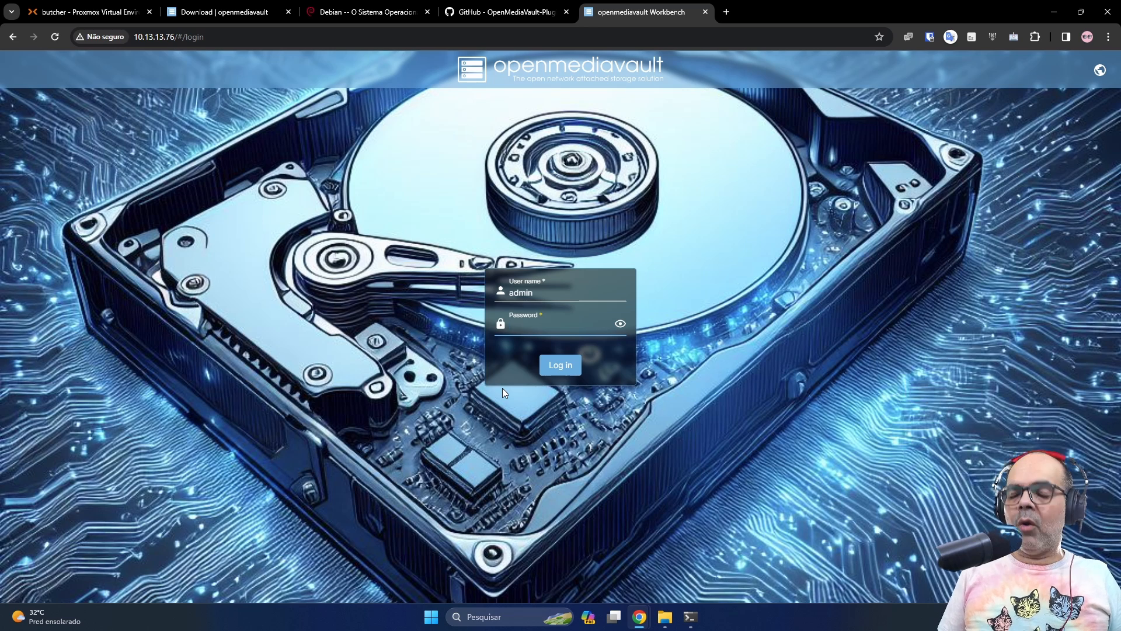
# Log in as admin and decline Bitwarden's offer to save the password
pyautogui.write('openmediavault')
pyautogui.press('Return')
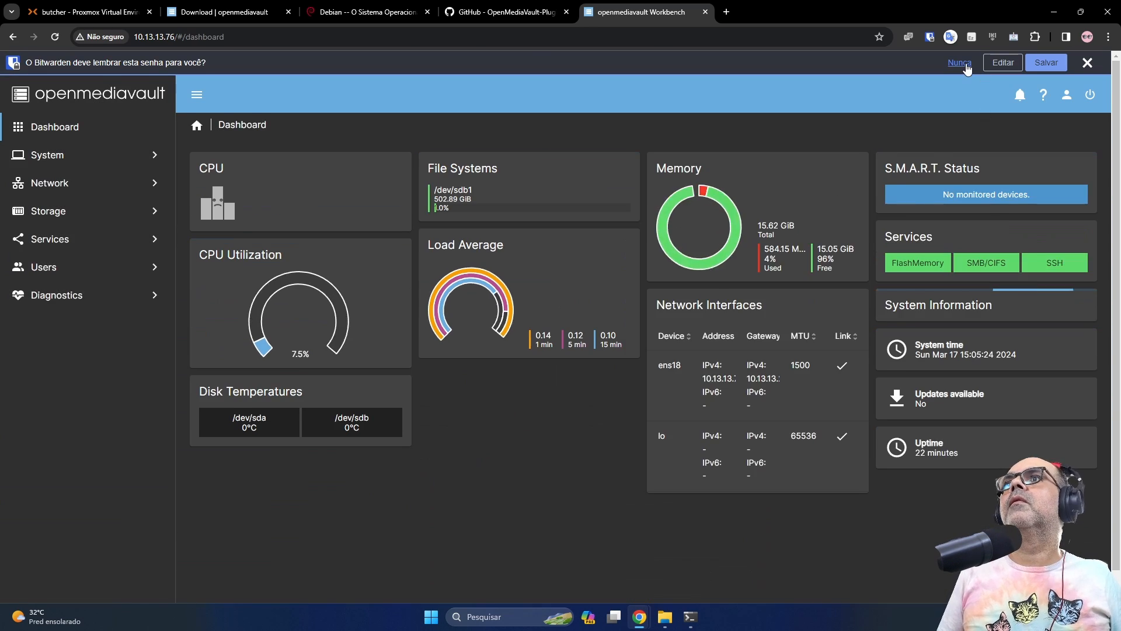
pyautogui.click(960, 63)
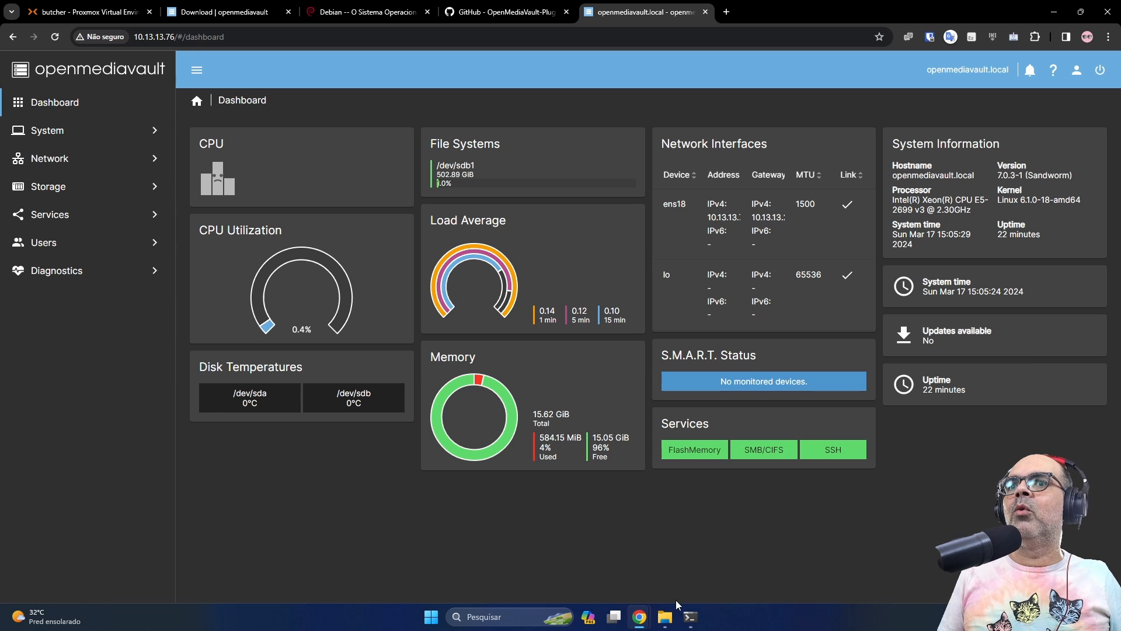
pyautogui.moveTo(672, 619)
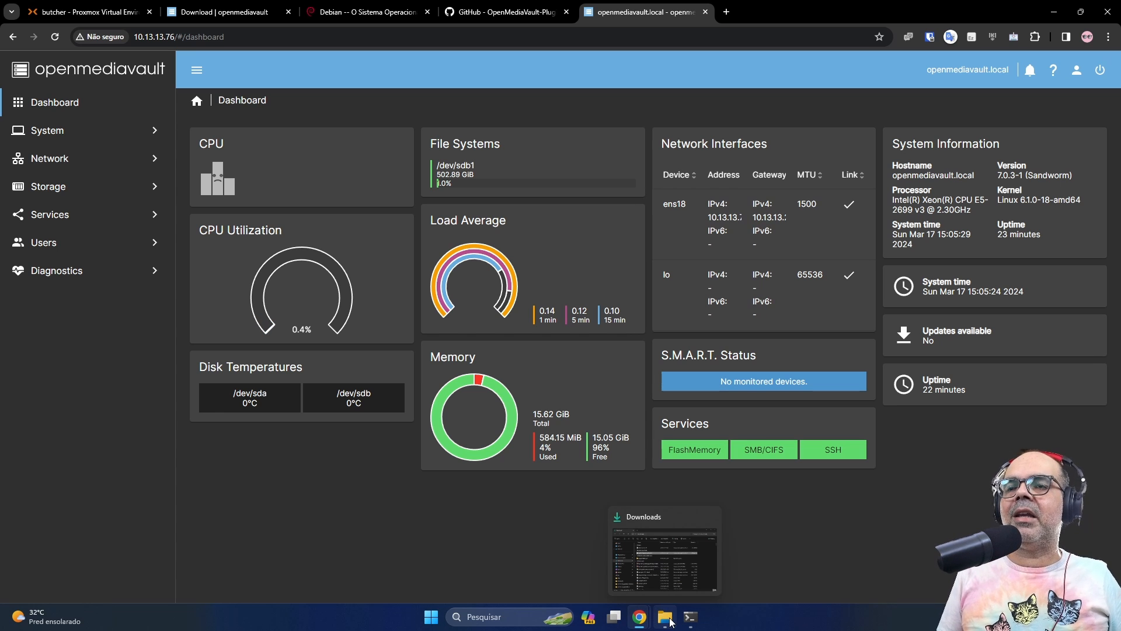
# In File Explorer, browse Rede and open the OPENMEDIAVAULT server
pyautogui.click(671, 621)
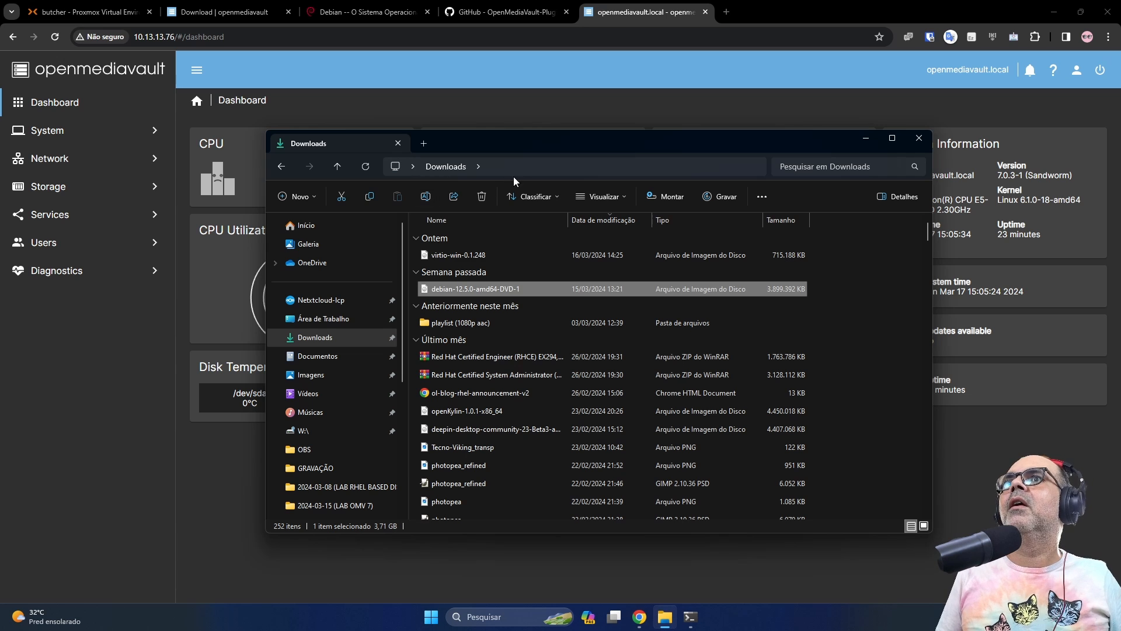
pyautogui.scroll(-4, 310, 496)
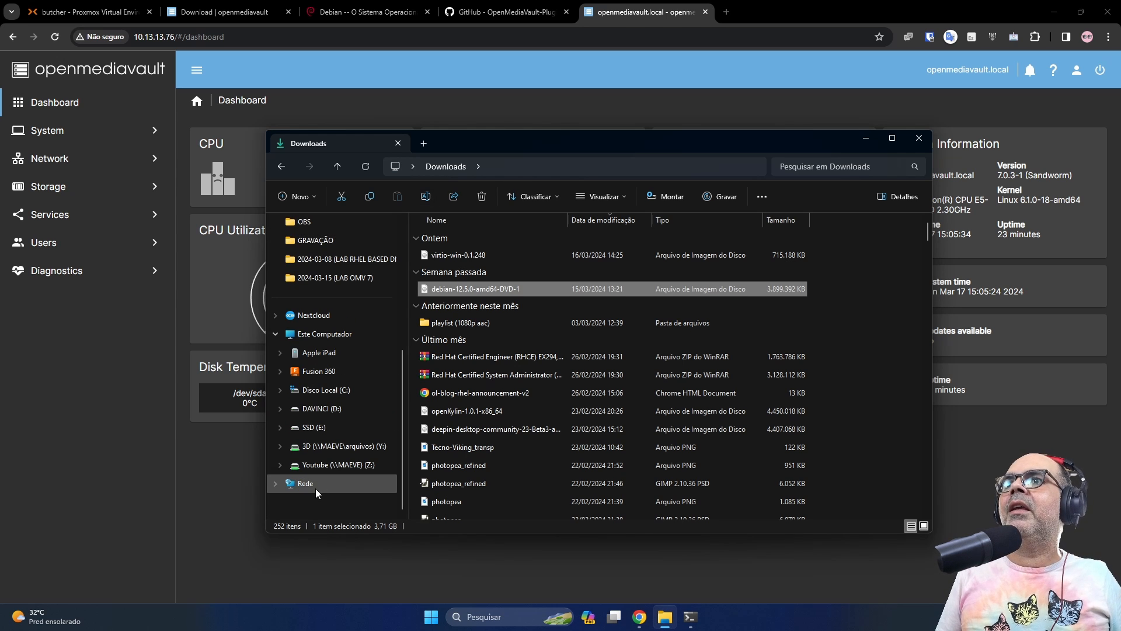
pyautogui.click(314, 482)
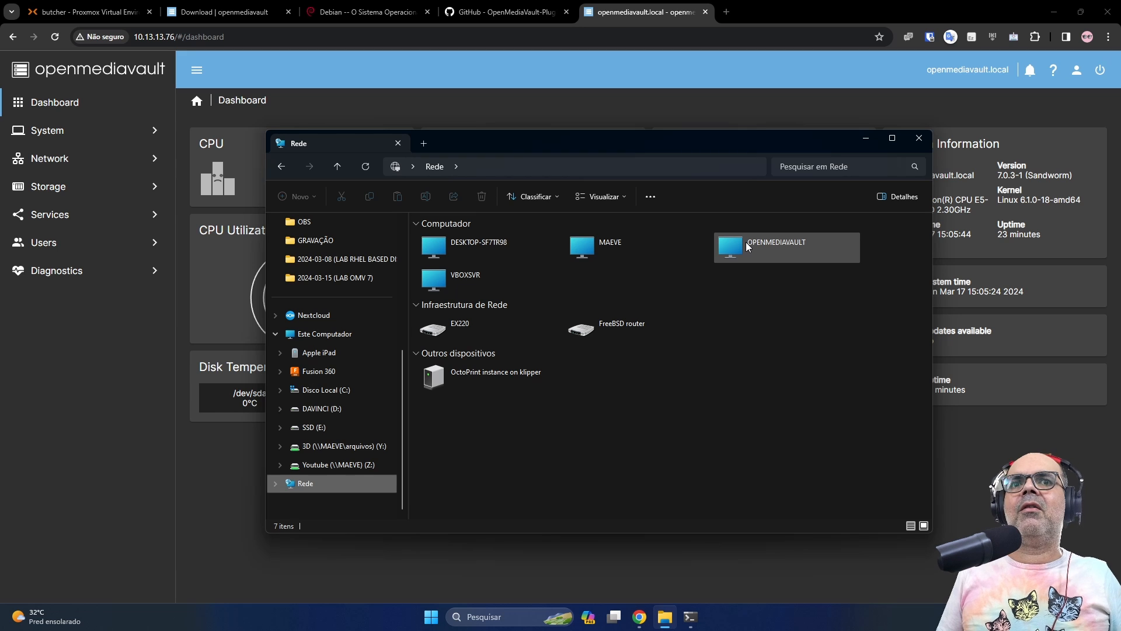
pyautogui.doubleClick(748, 245)
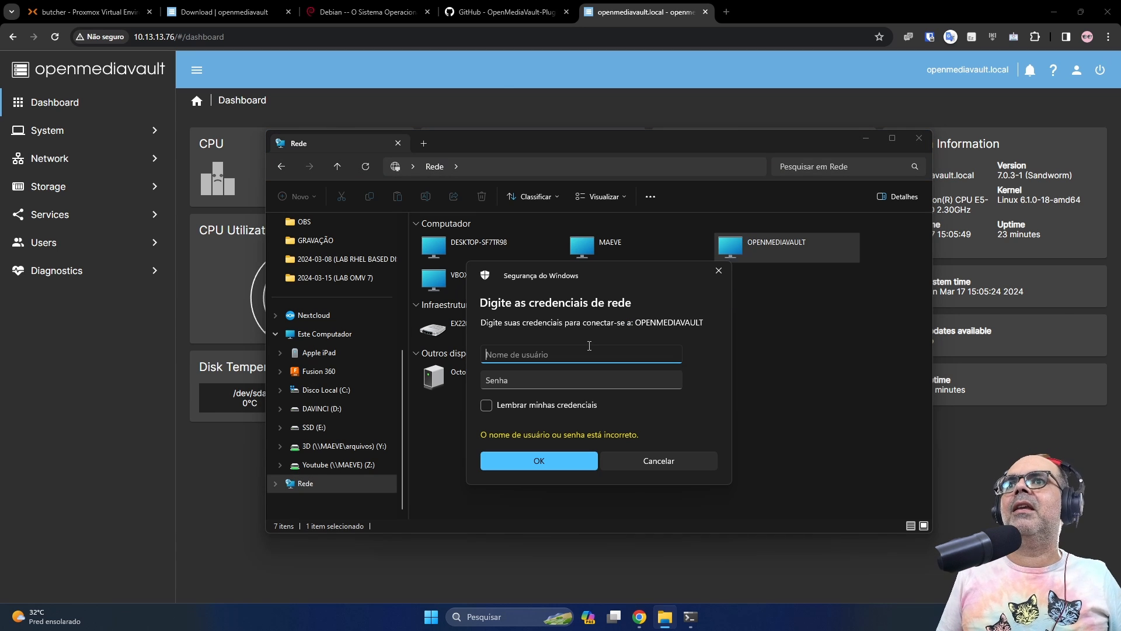
# Sign in with the OMV user and password, remember the credentials, and open the arquivos share
pyautogui.press('Tab')
pyautogui.hotkey('shift', 'Tab')
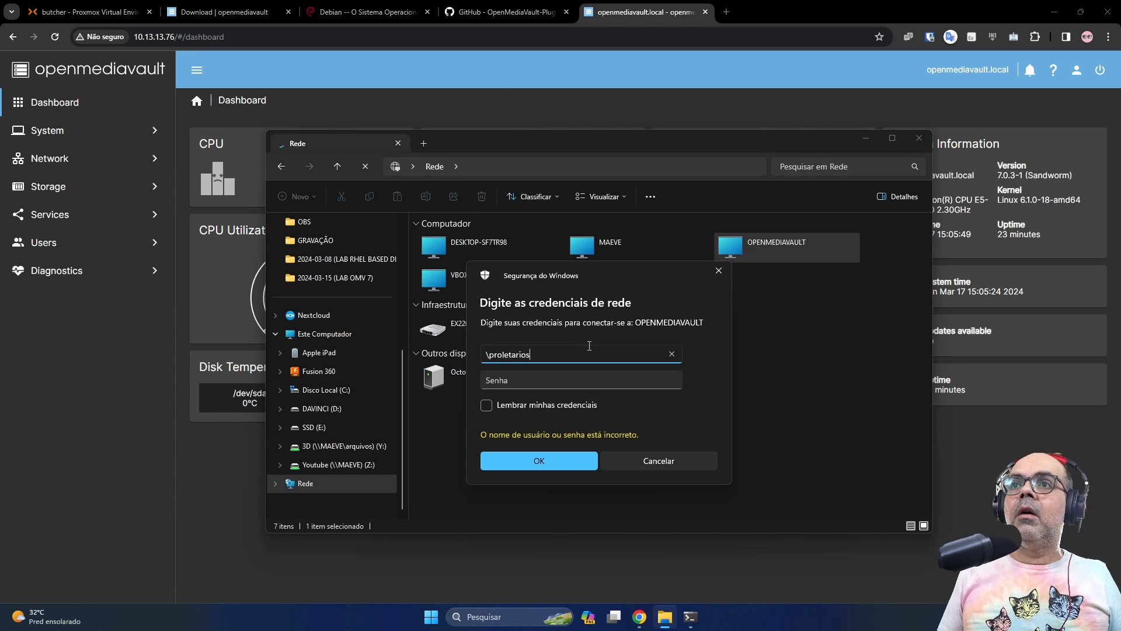
pyautogui.press('BackSpace')
pyautogui.press('Tab')
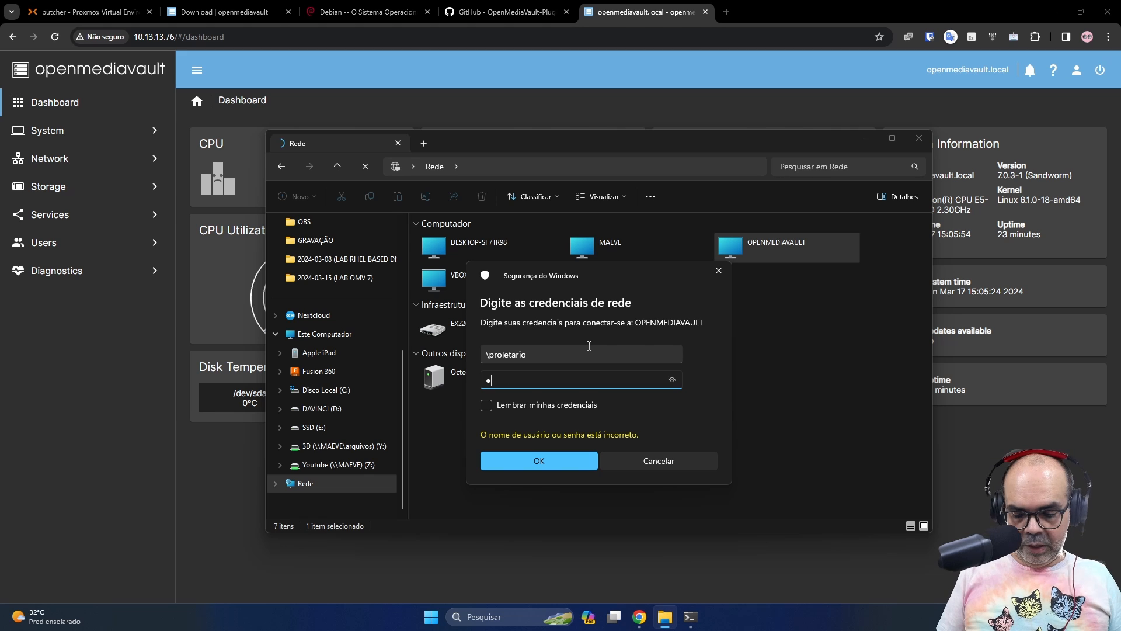
pyautogui.press('Tab')
pyautogui.press('space')
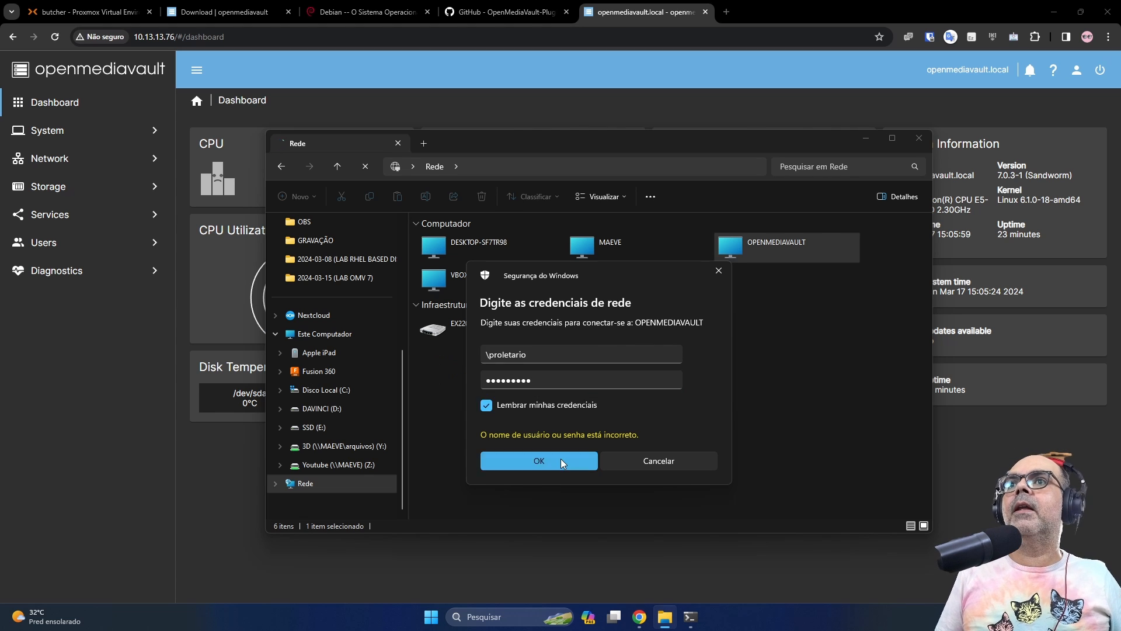
pyautogui.click(561, 458)
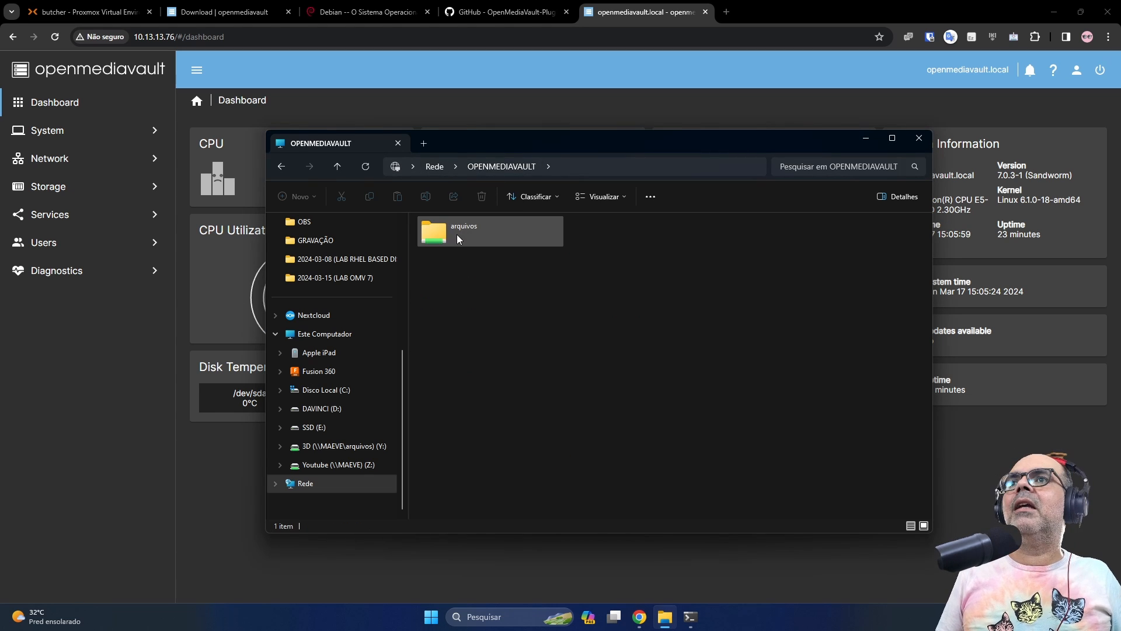
pyautogui.doubleClick(453, 240)
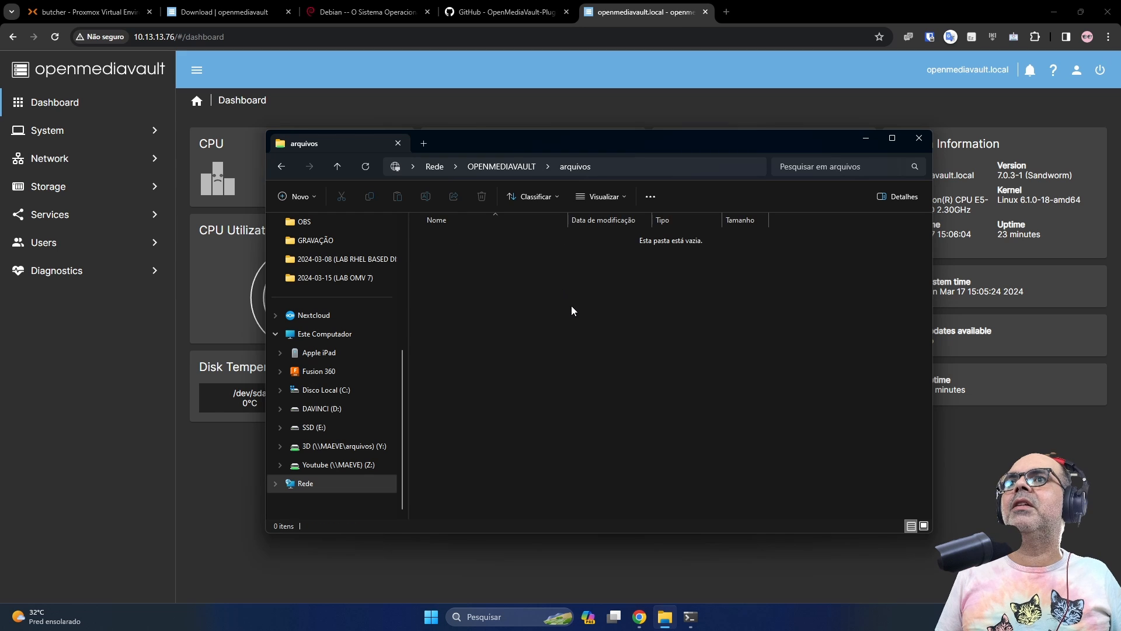
# Go to \\10.13.13.76 in File Explorer and sign in with the OMV user name and password
pyautogui.click(624, 170)
pyautogui.write('\\\\10.13.13.76')
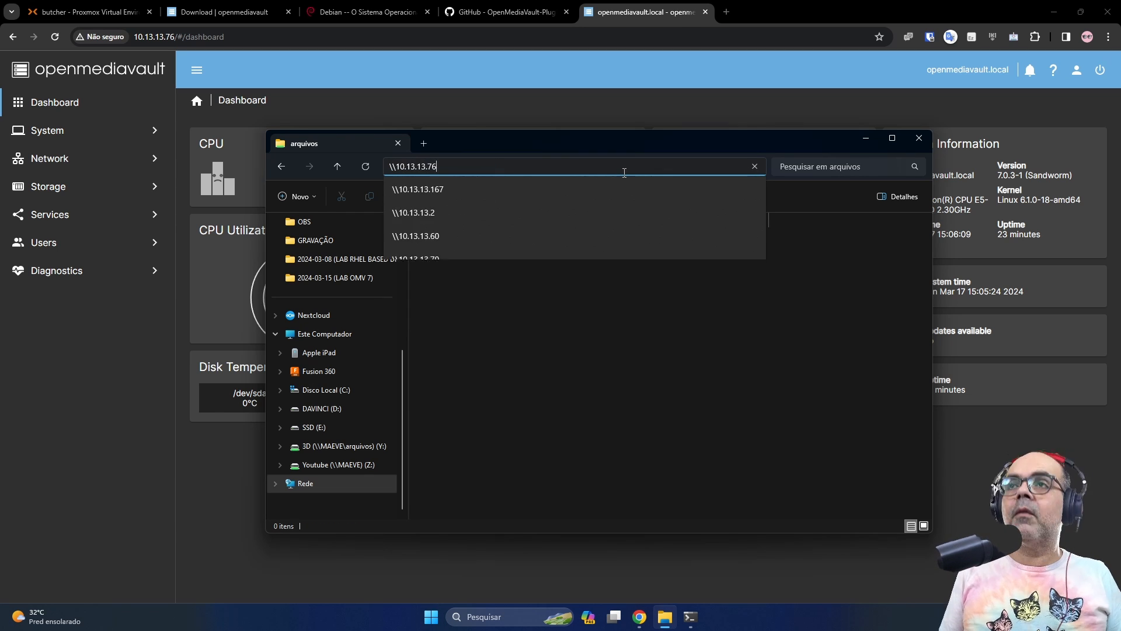
pyautogui.press('Return')
pyautogui.write('\\proletario')
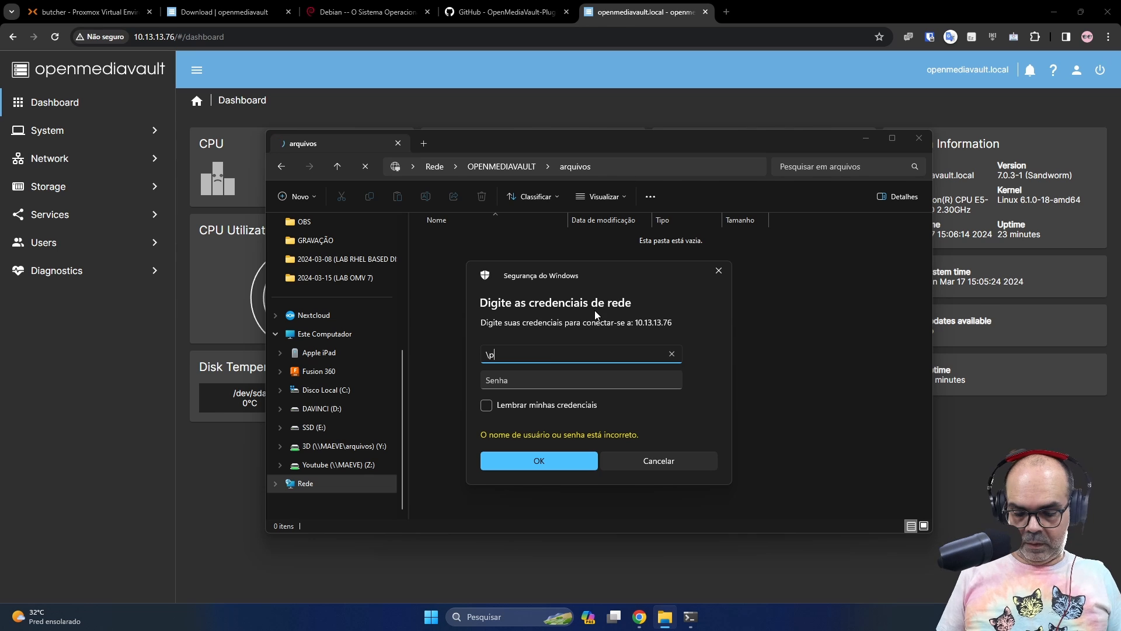
pyautogui.press('Tab')
pyautogui.write('••••••••••')
pyautogui.press('Tab')
pyautogui.press('Return')
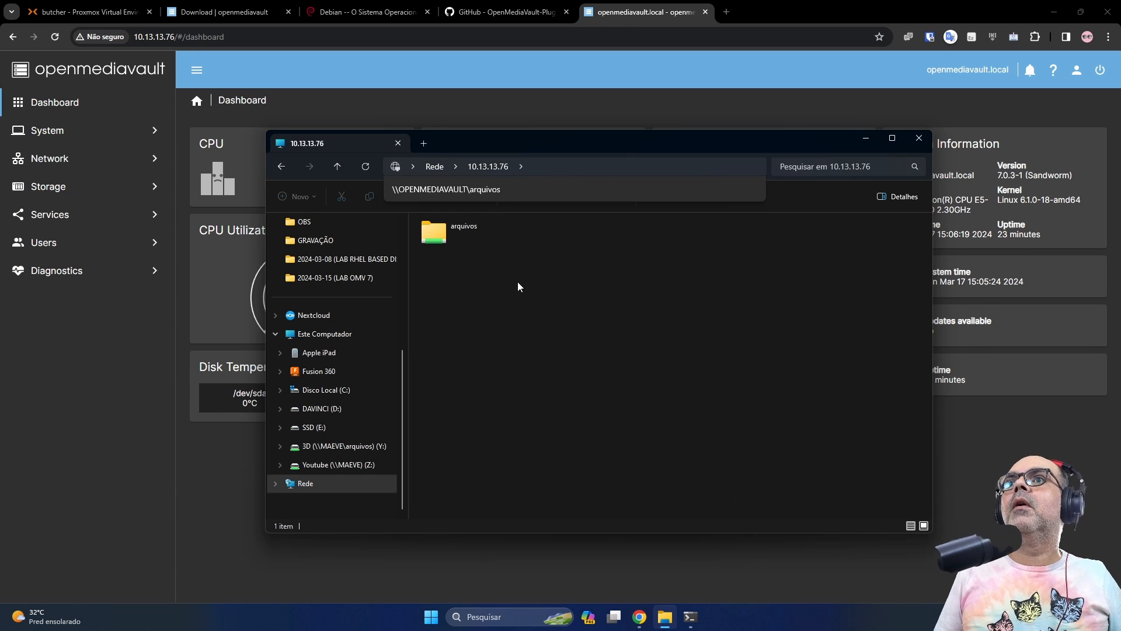
# Paste the debian-12.5.0-amd64-DVD-1 ISO into arquivos, then minimize Explorer
pyautogui.middleClick(664, 616)
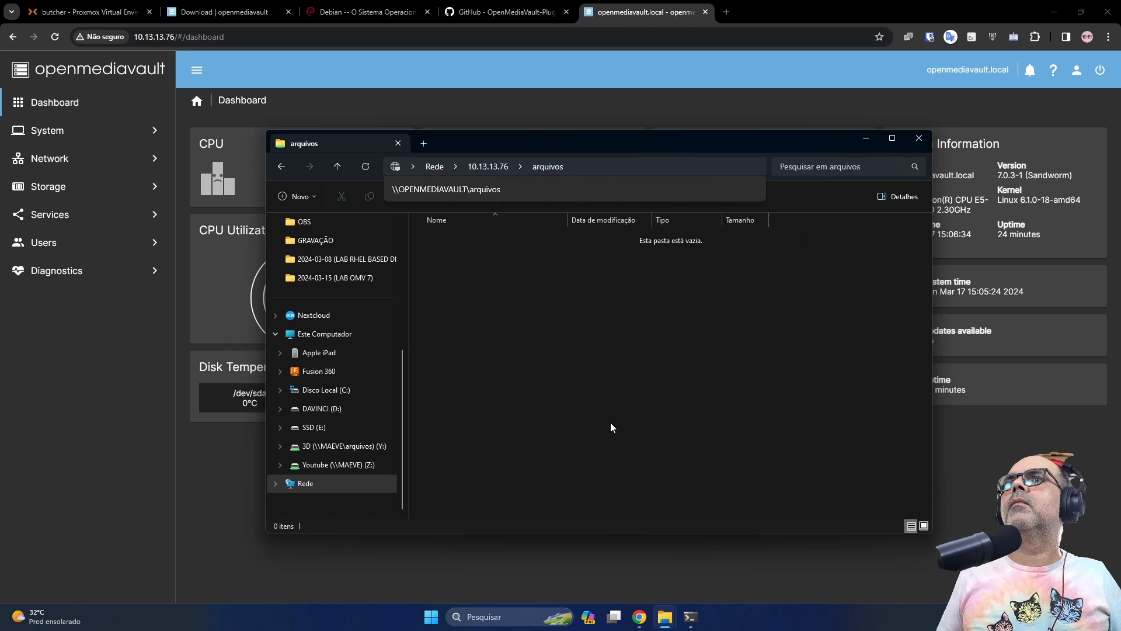
pyautogui.hotkey('ctrl', 'v')
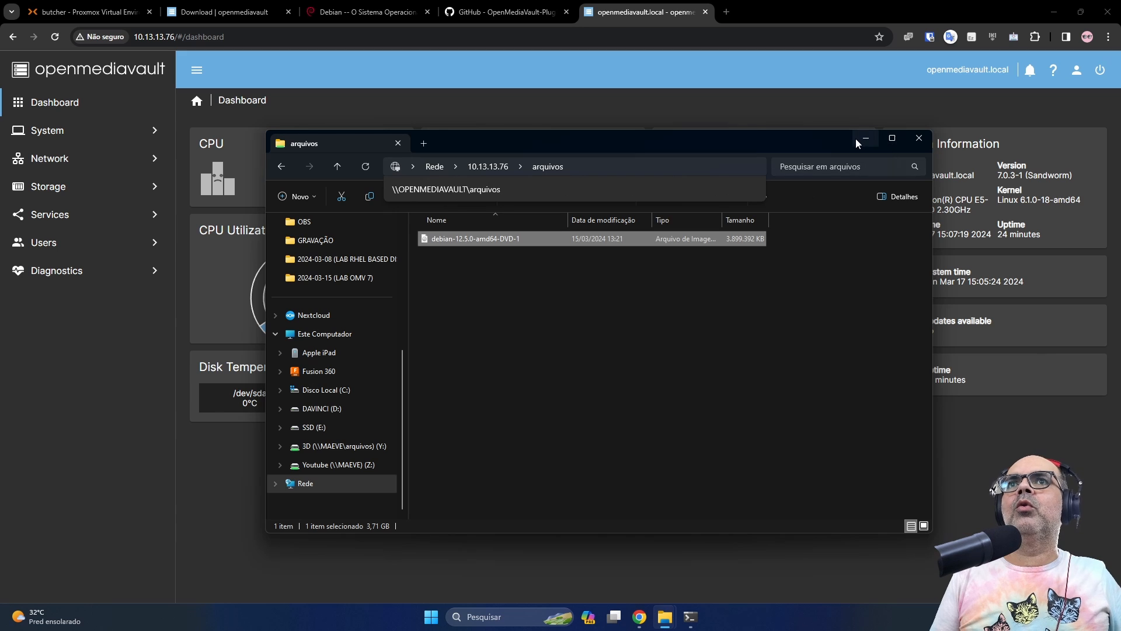
pyautogui.click(860, 138)
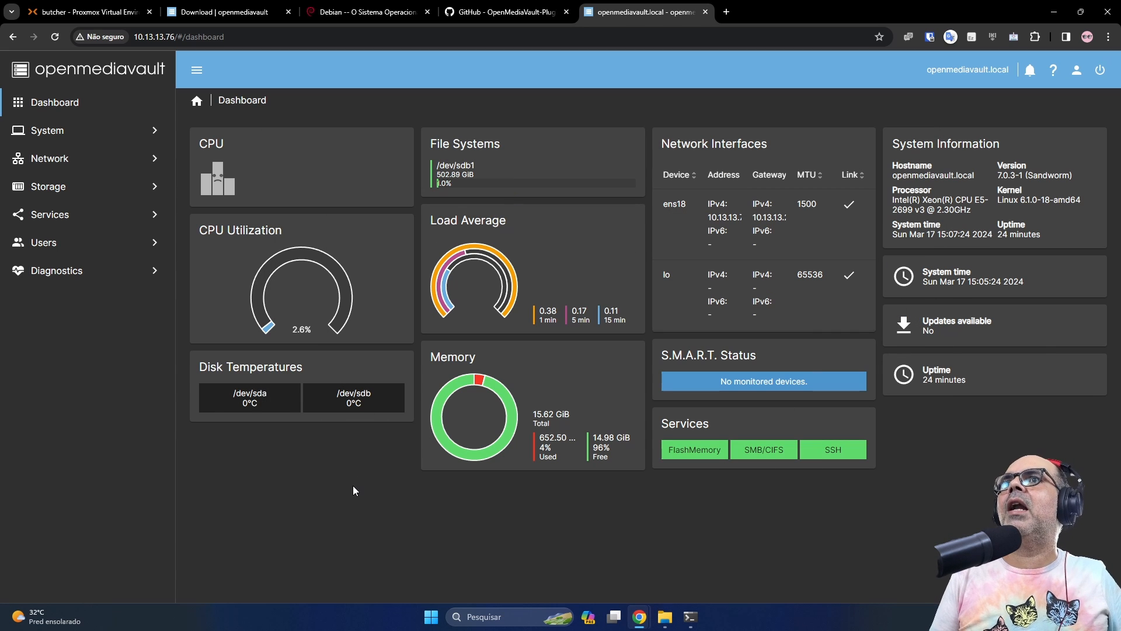
# Show Storage > File Systems and switch the interface language to Português
pyautogui.click(69, 192)
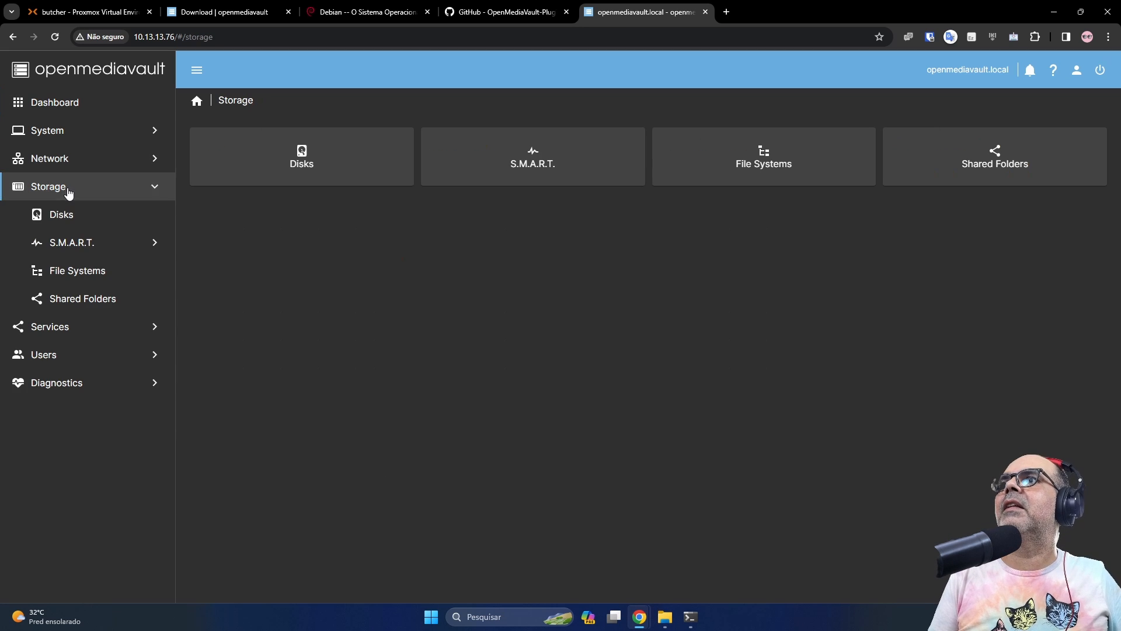
pyautogui.click(86, 275)
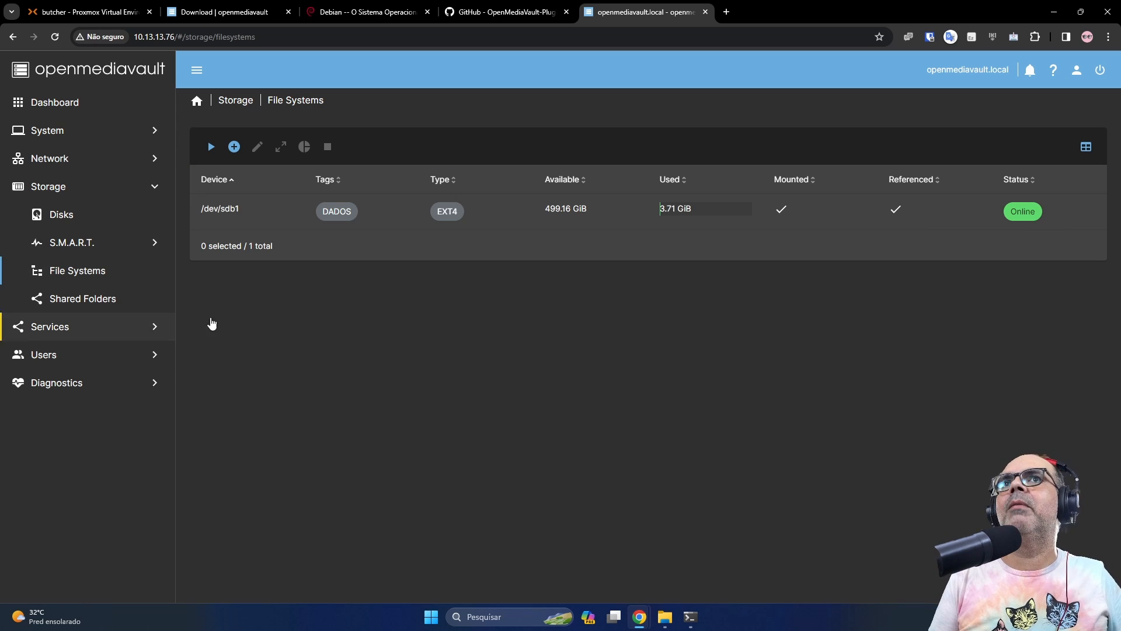
pyautogui.click(1078, 71)
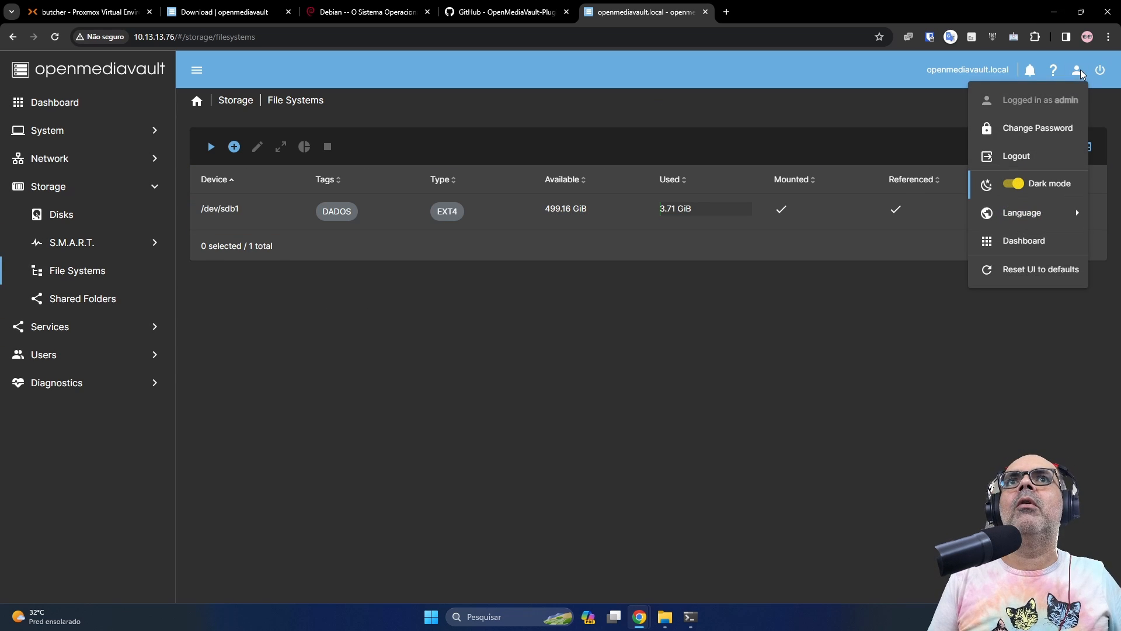
pyautogui.moveTo(1029, 218)
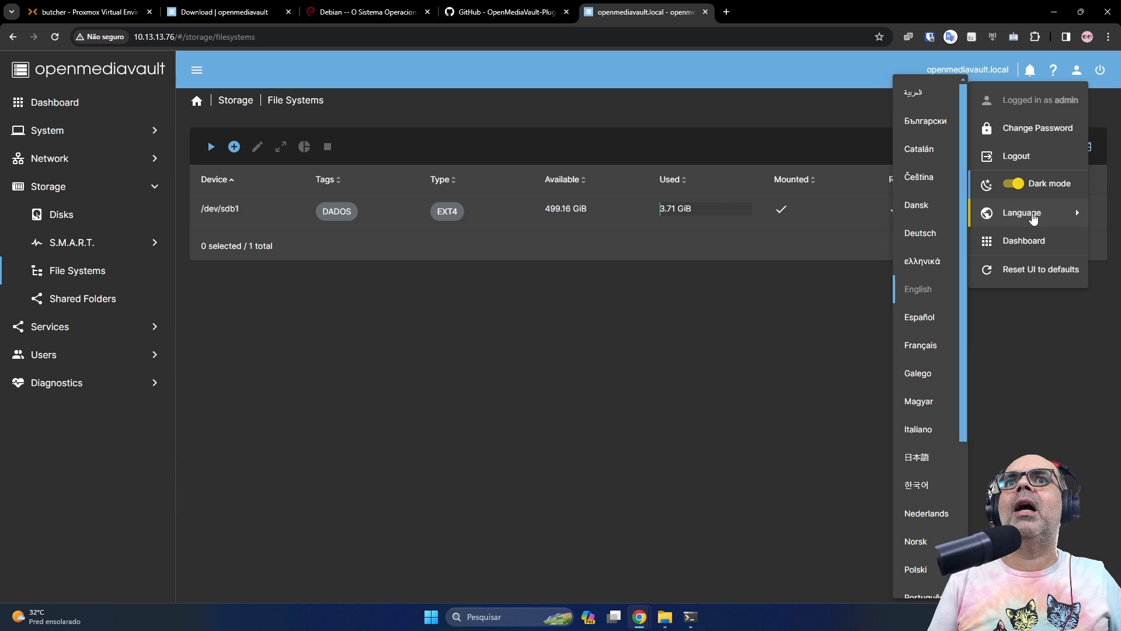
pyautogui.scroll(-3, 927, 490)
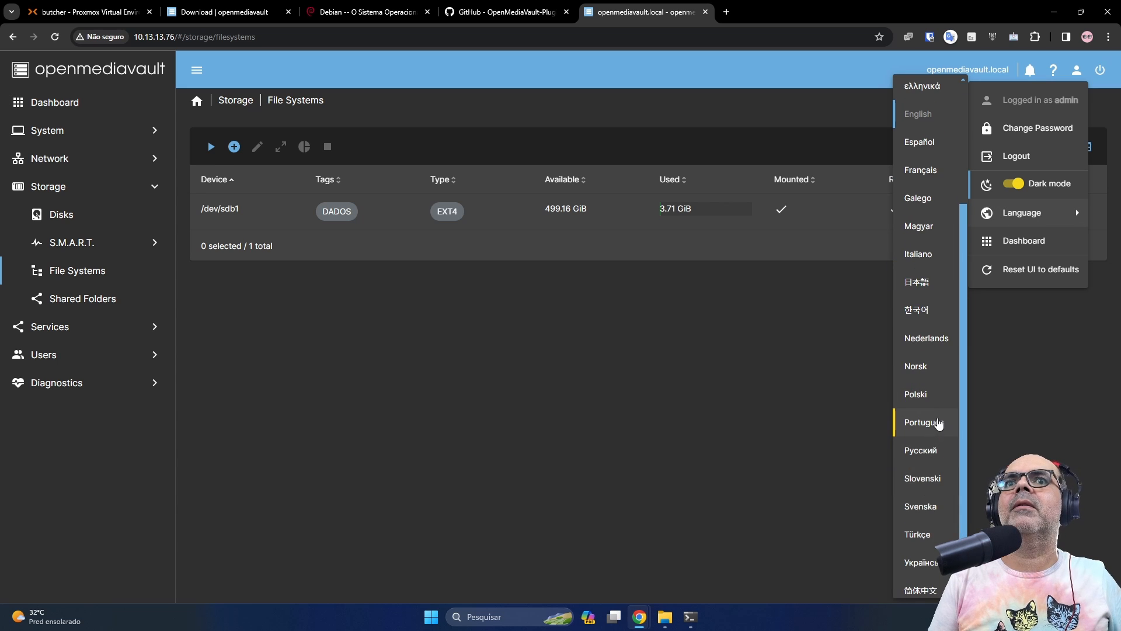
pyautogui.click(939, 424)
pyautogui.click(87, 282)
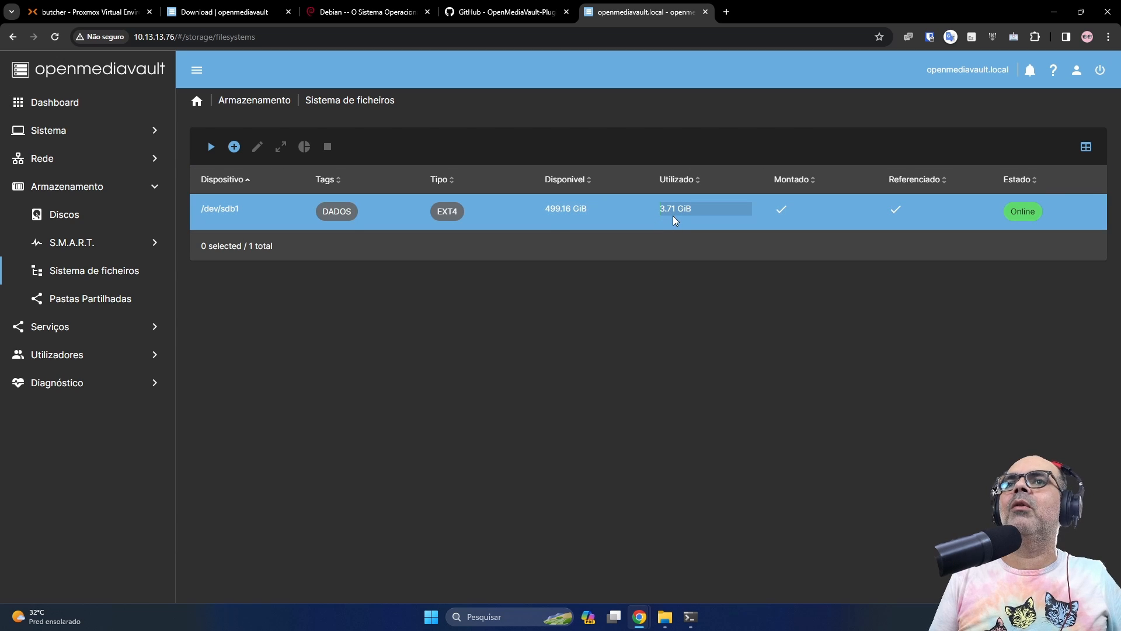
# Compare the arquivos share with /dev/sdb1's 3.71 GiB used on the file systems page
pyautogui.moveTo(665, 617)
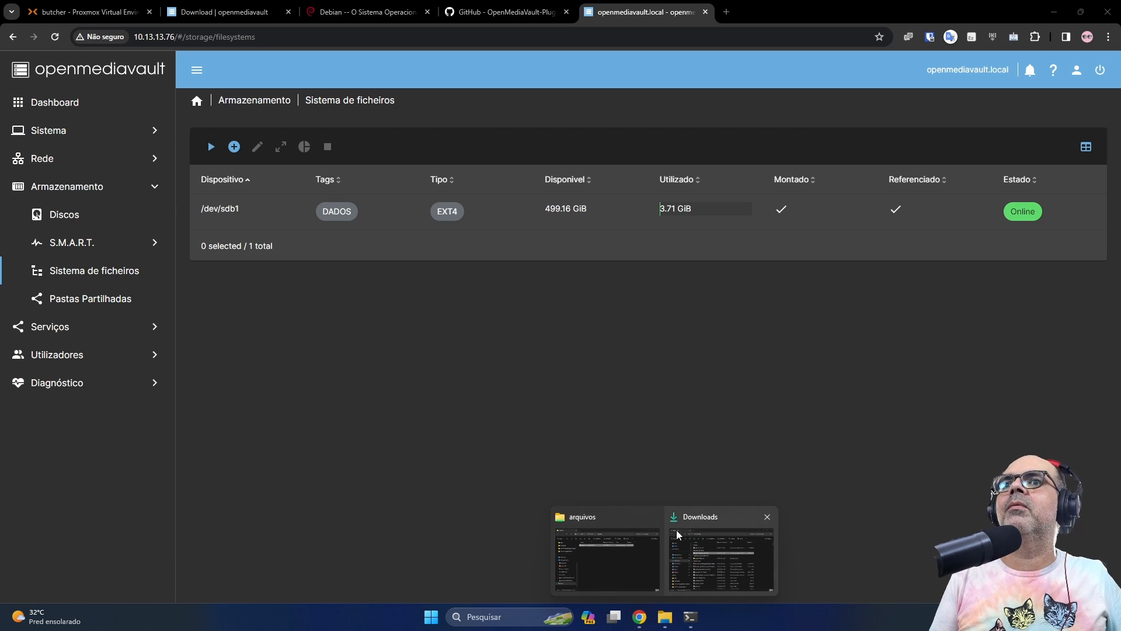
pyautogui.click(630, 552)
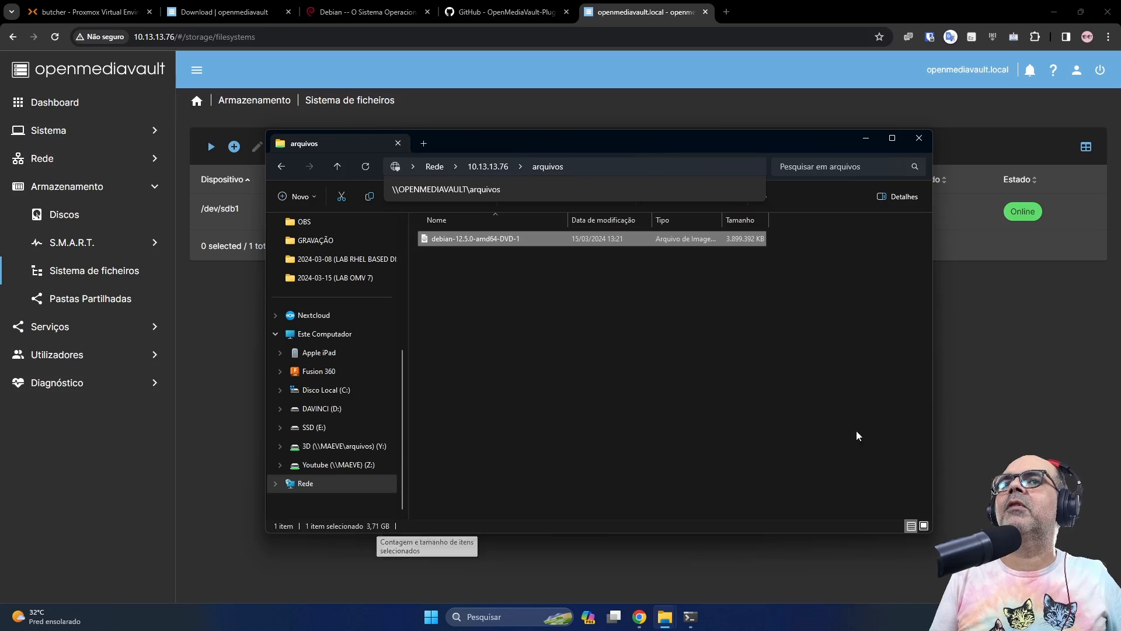
pyautogui.click(963, 356)
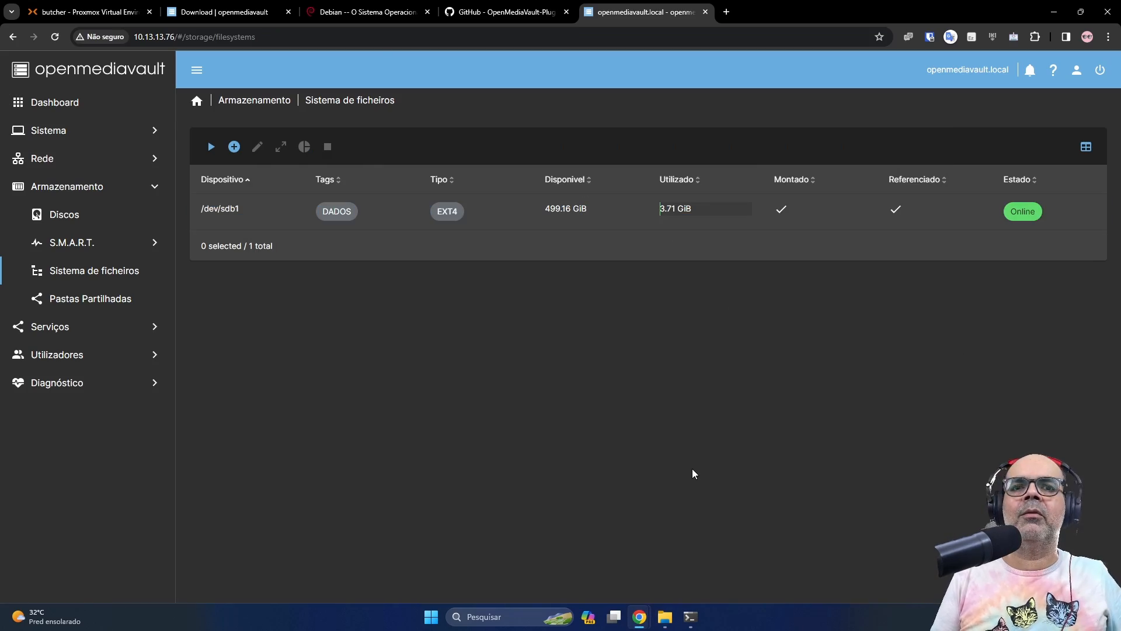